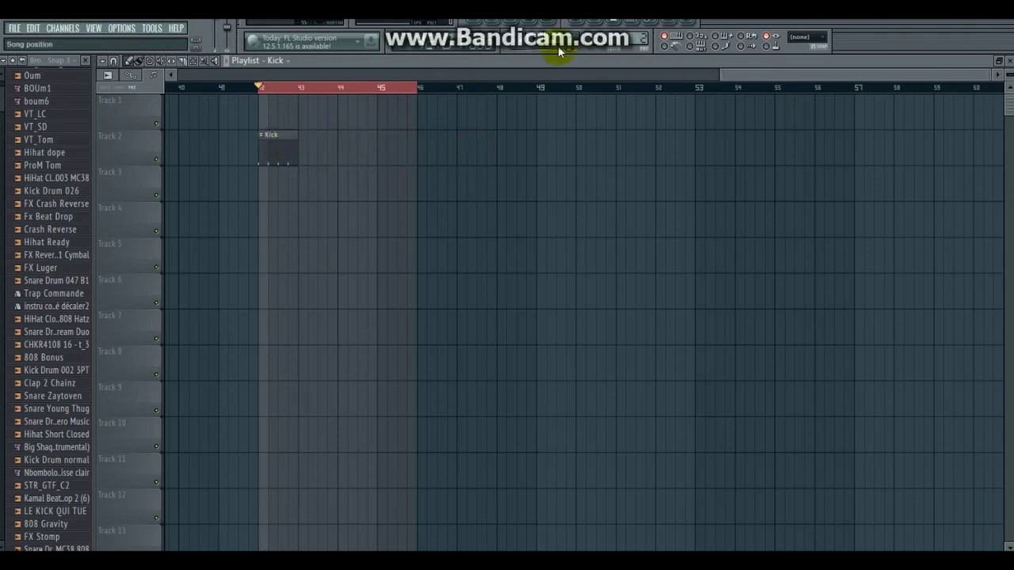
Step: Add further Kick pattern clips on Track 2 at bars 43, 44 and 45
click(306, 148)
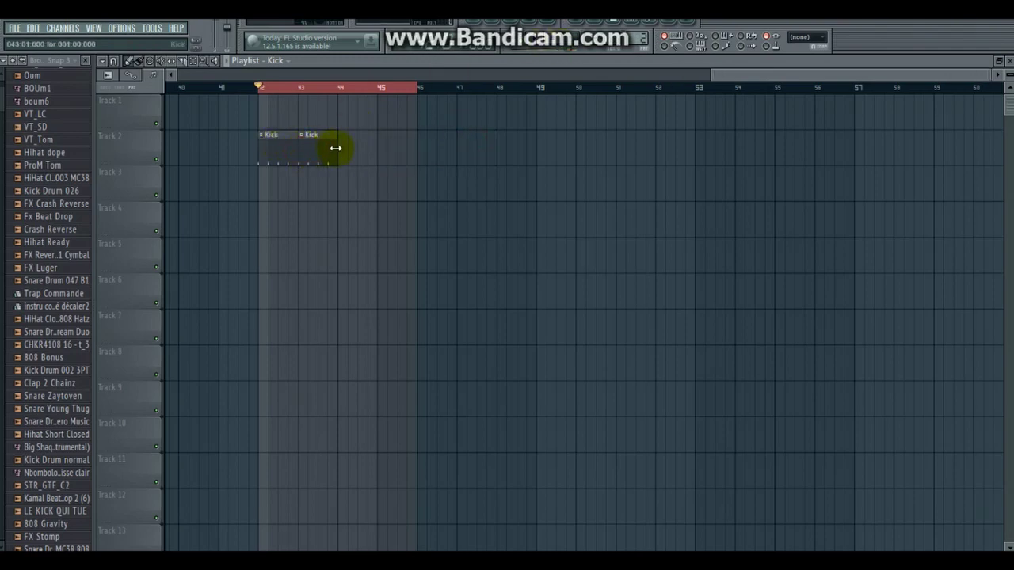
click(342, 149)
click(388, 146)
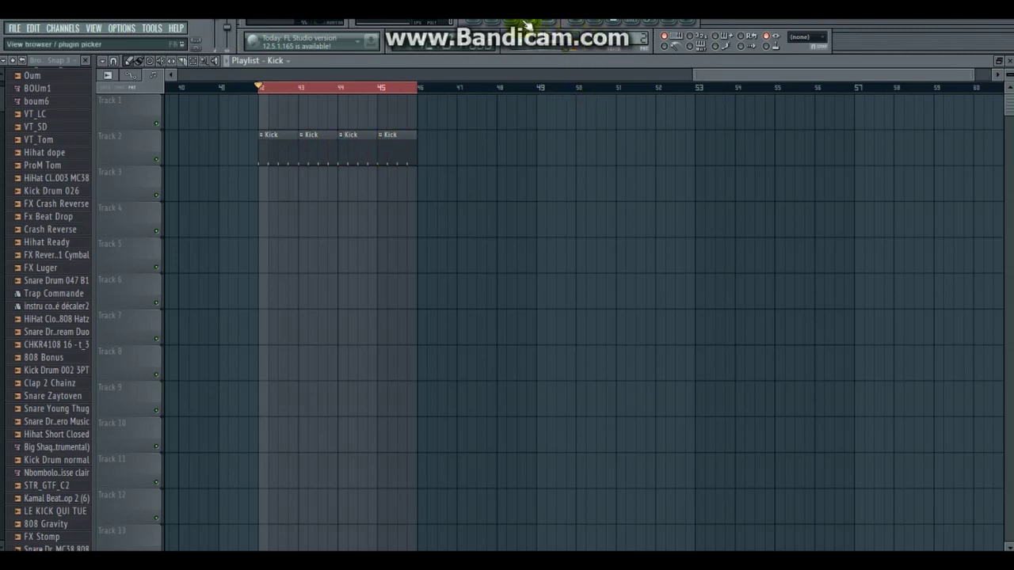
Step: Examine the Kick pattern's steps and the fill options of the Kick Drum normal channel in the step sequencer, and play the loop
click(496, 23)
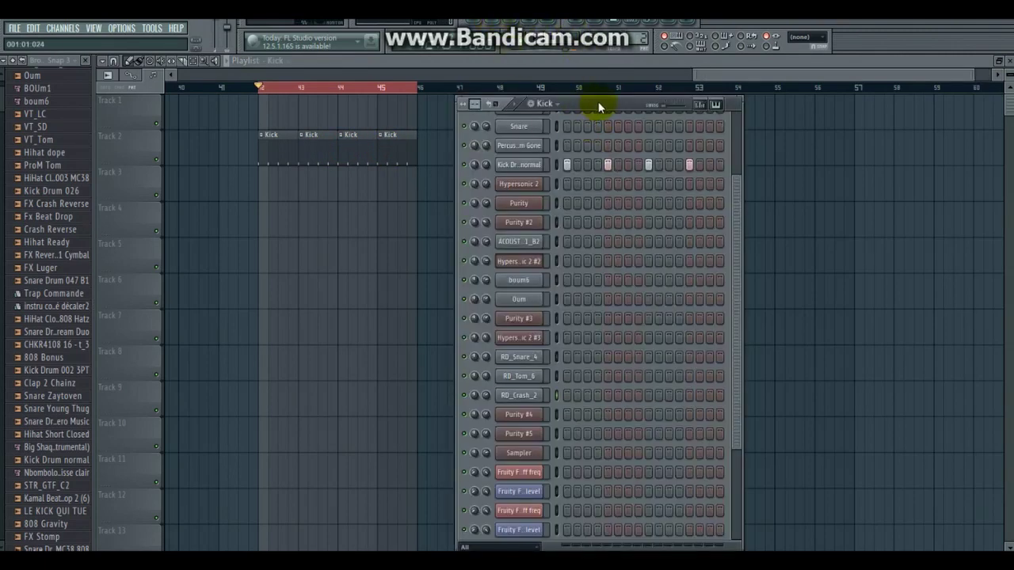
drag(748, 301, 735, 256)
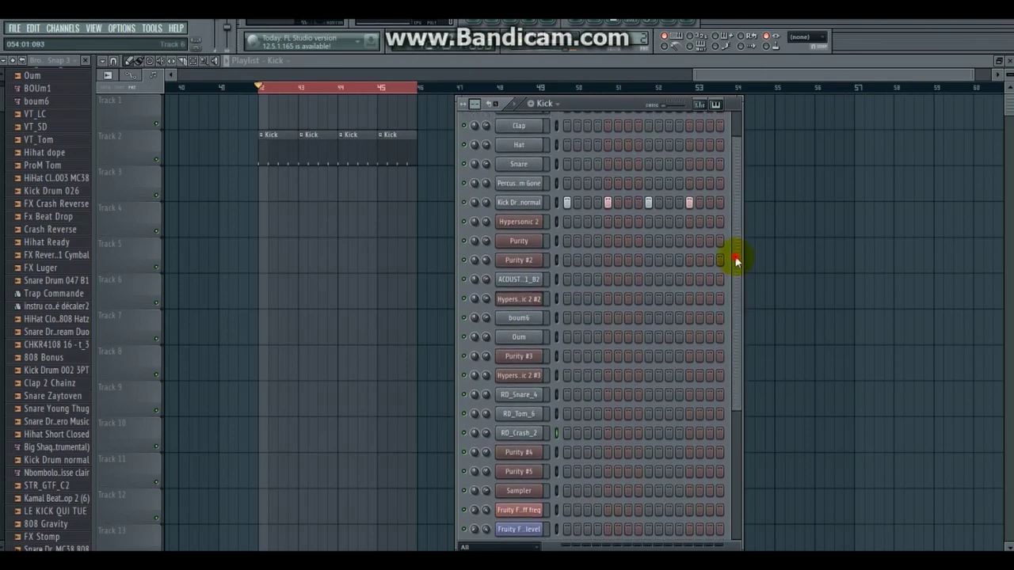
right_click(527, 217)
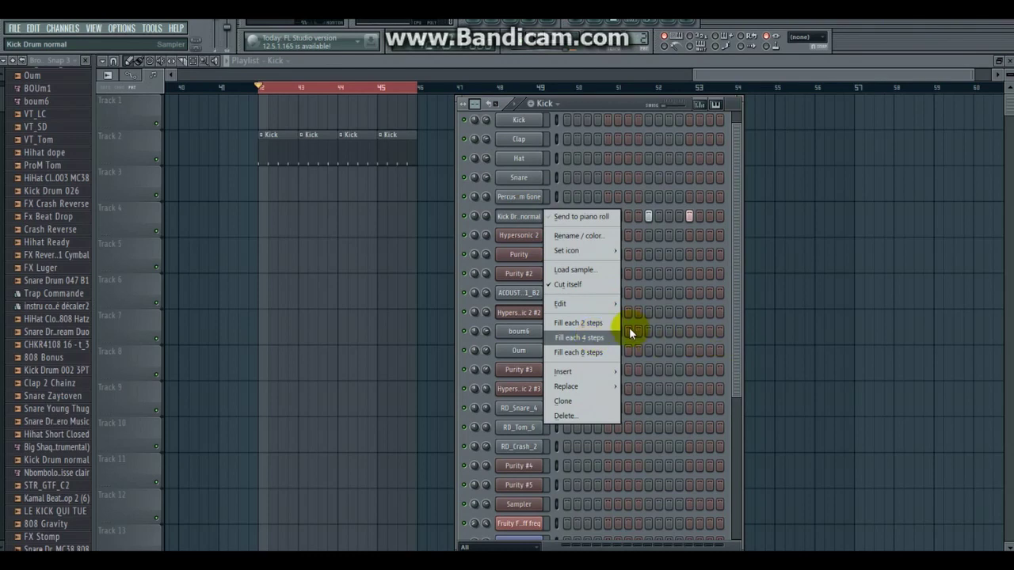
key(Return)
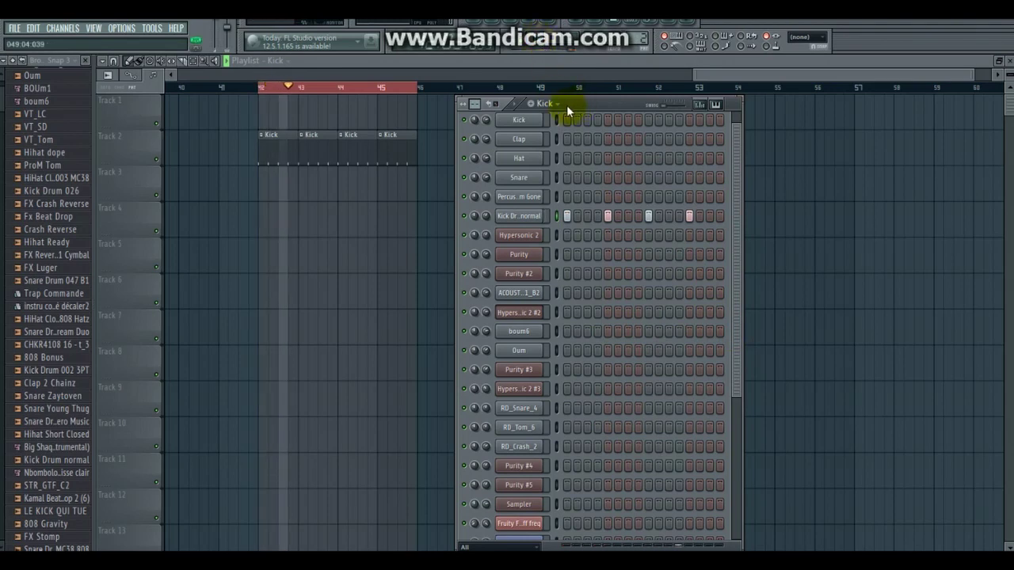
click(565, 111)
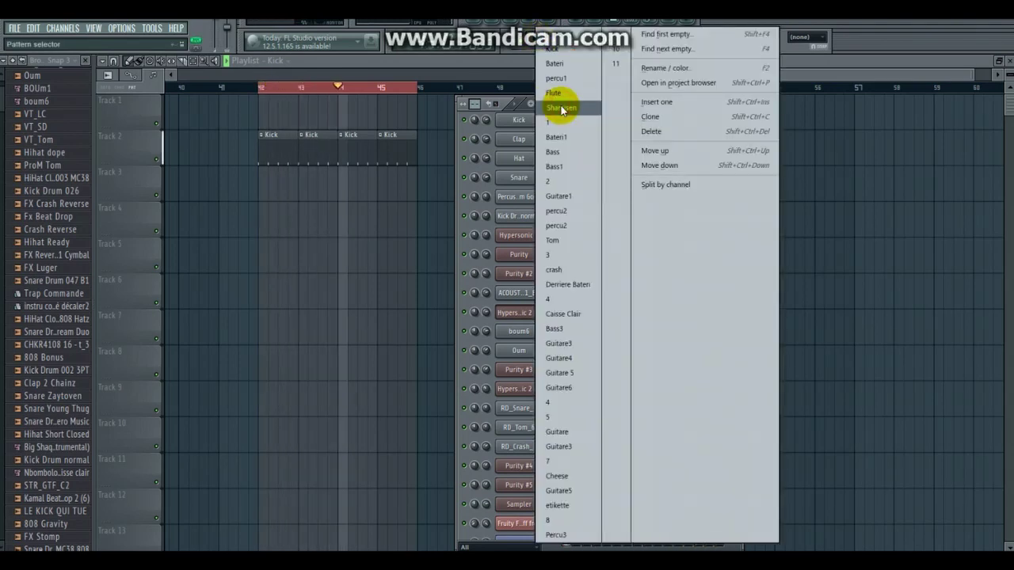
click(529, 108)
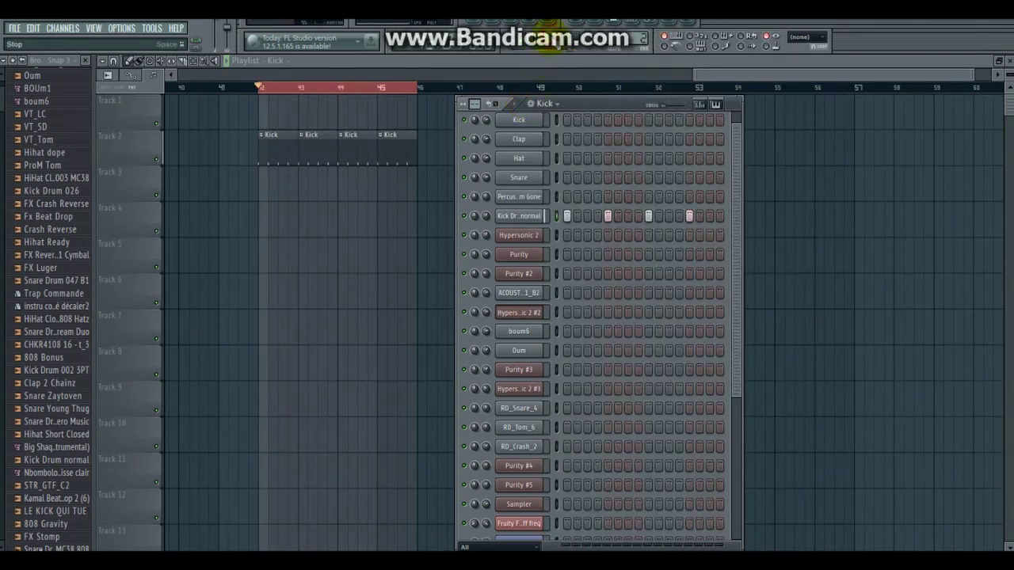
Step: Place the Bateri pattern on Track 3 at bars 42 and 44, and play the loop
click(566, 111)
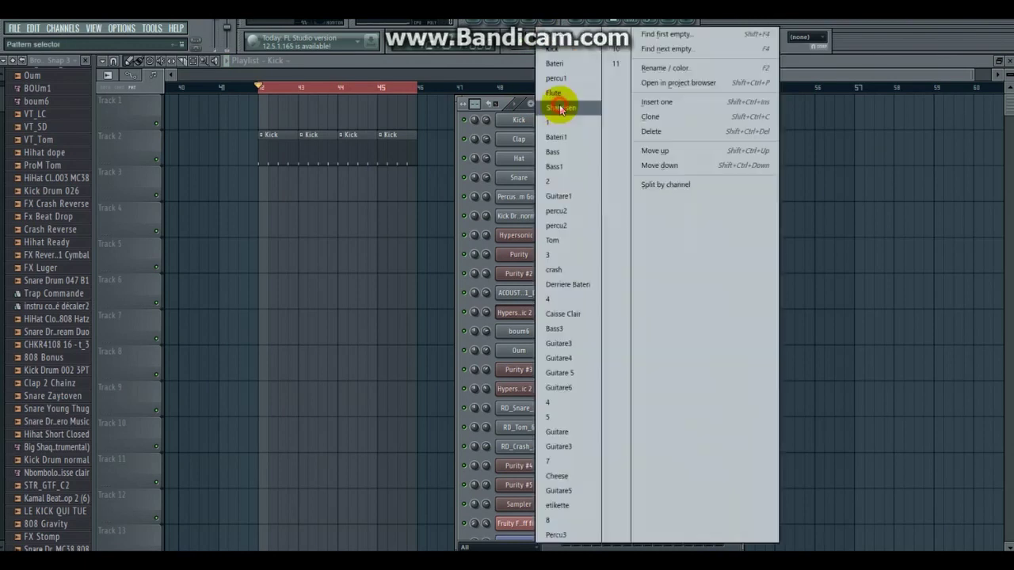
click(565, 90)
click(265, 200)
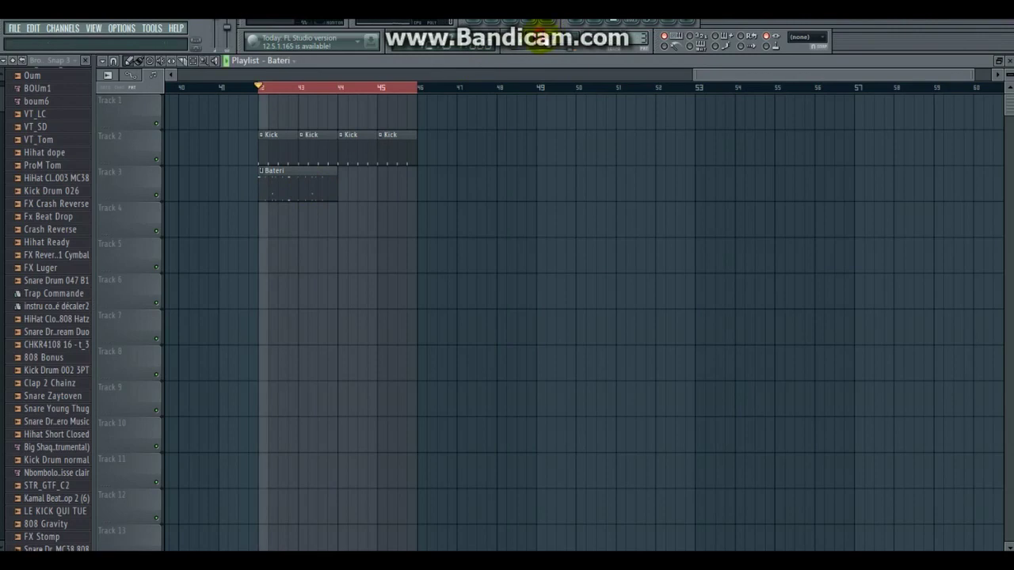
click(539, 35)
click(344, 176)
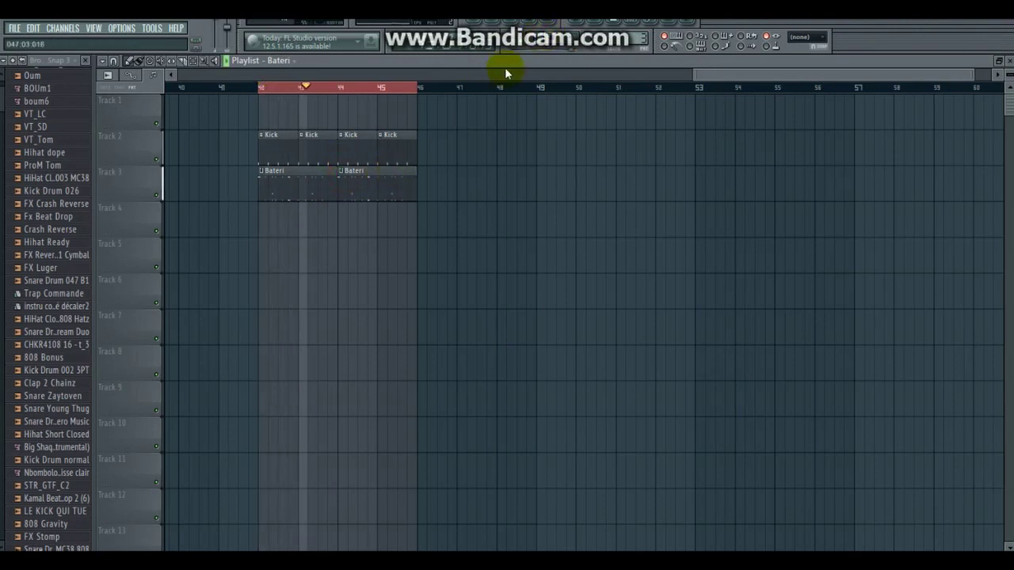
Step: Examine the RD_Snare_4 notes of the Bateri pattern in the piano roll
key(F6)
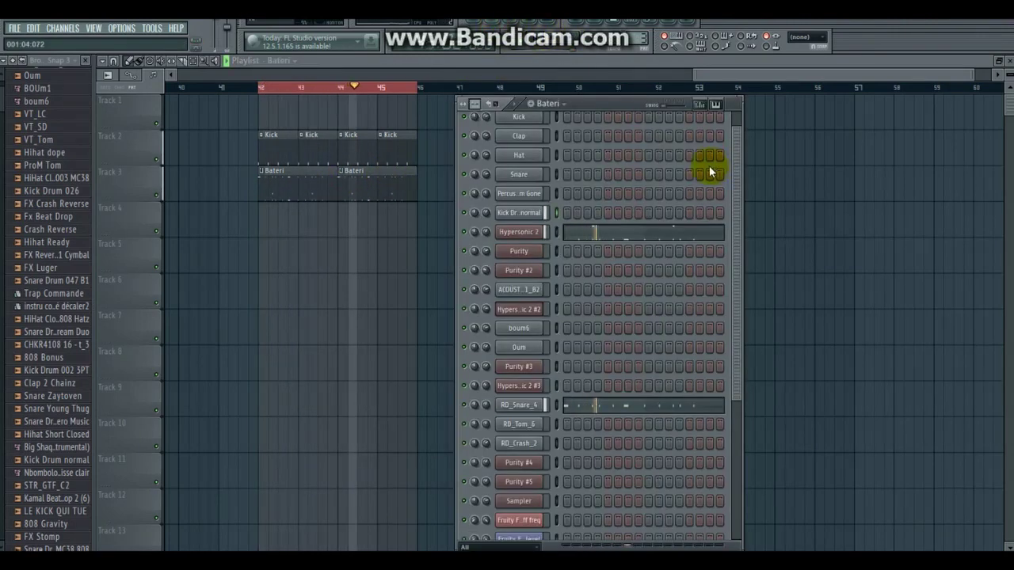
click(661, 407)
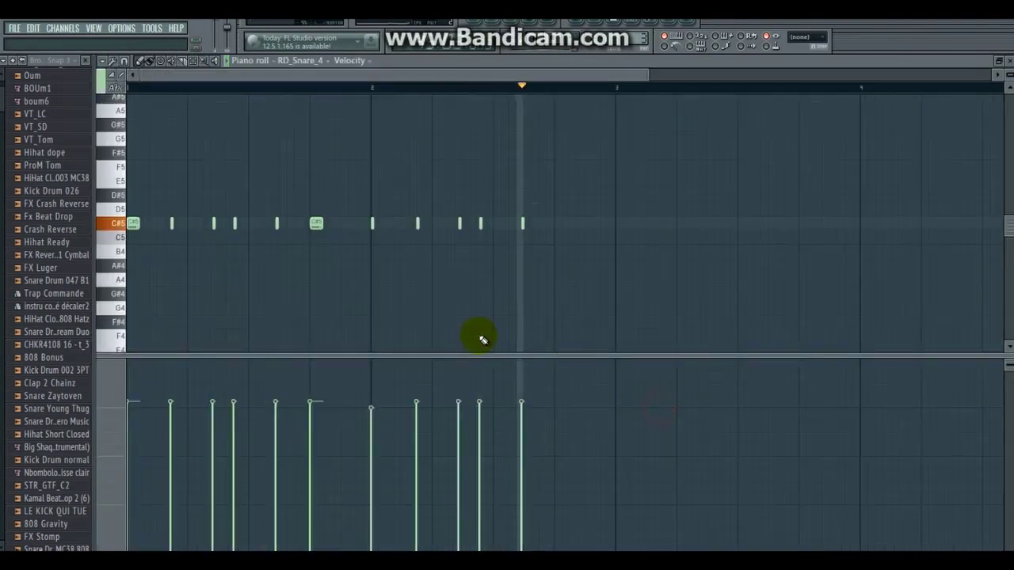
drag(645, 75, 516, 74)
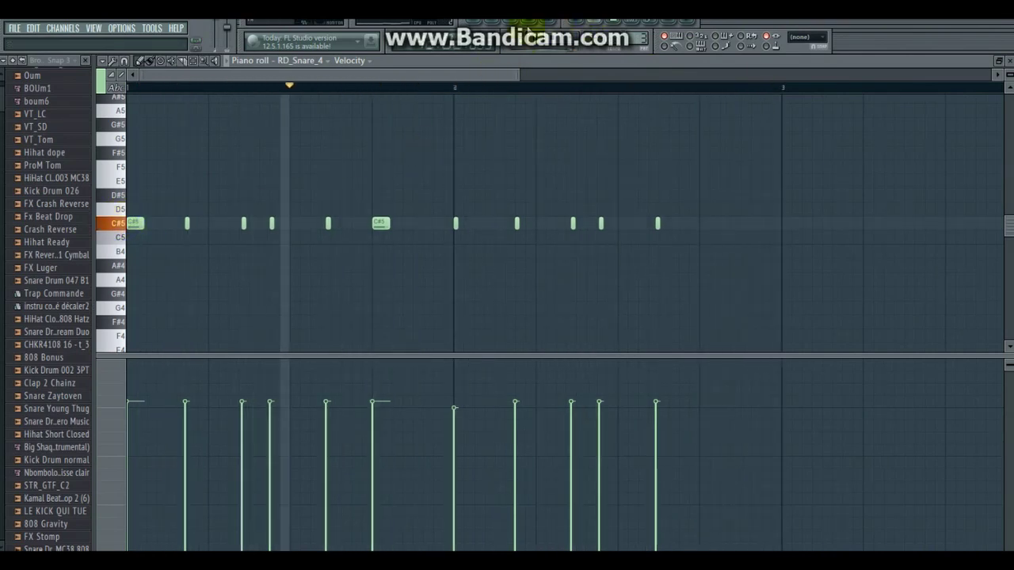
Step: Examine the Hypersonic 2 notes of the Bateri pattern in the piano roll, and stop playback
click(499, 27)
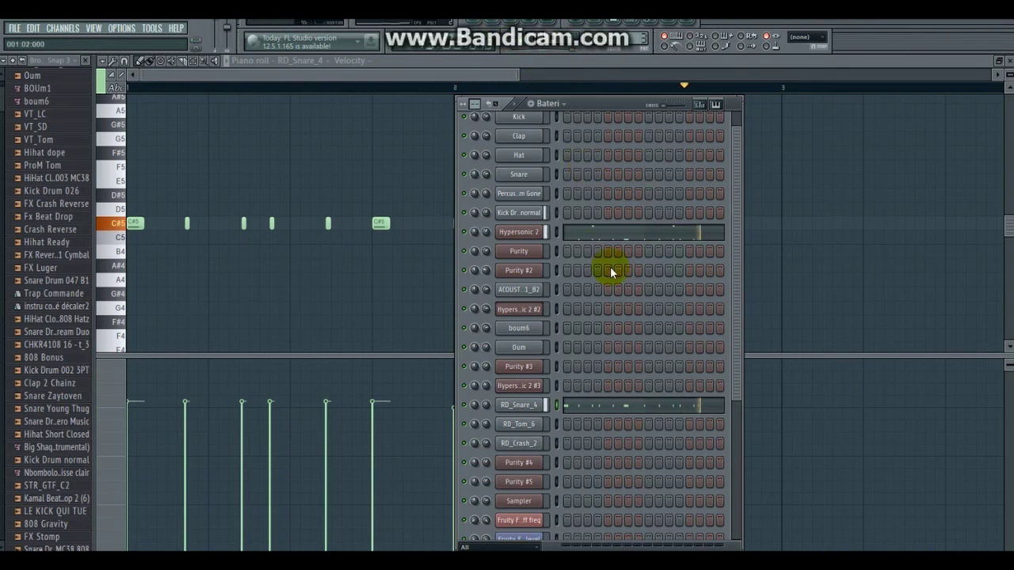
click(606, 231)
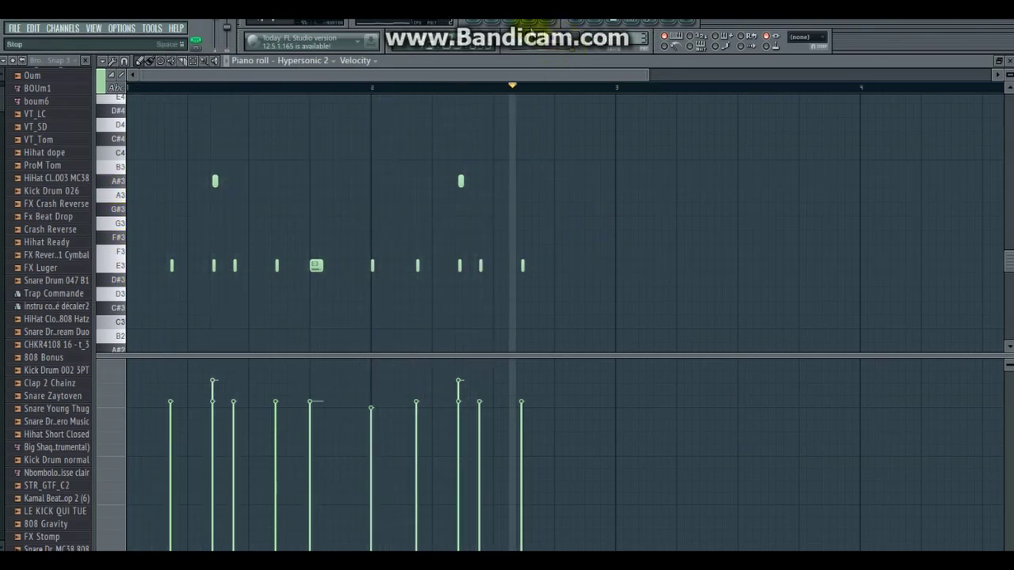
click(497, 22)
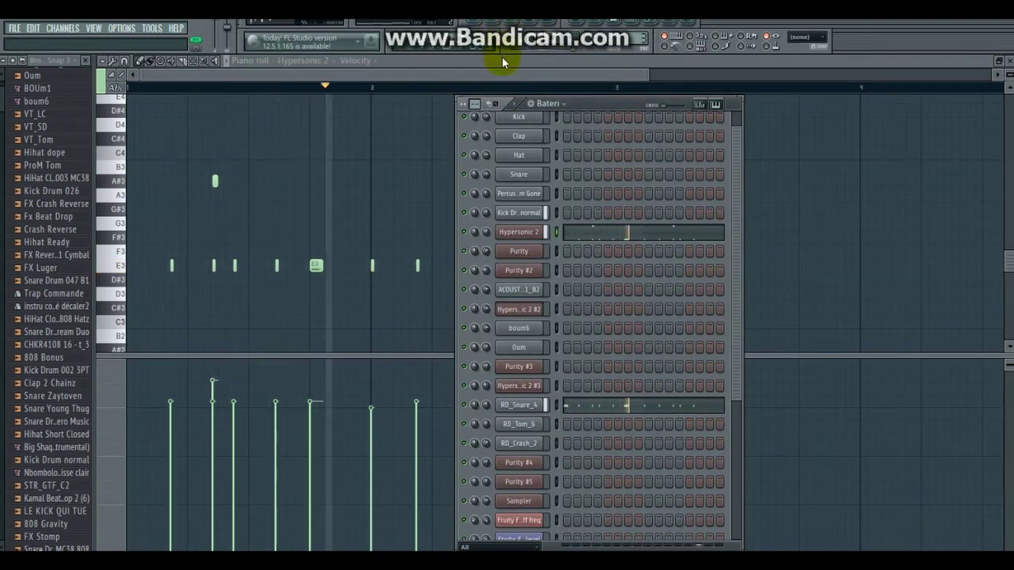
click(549, 20)
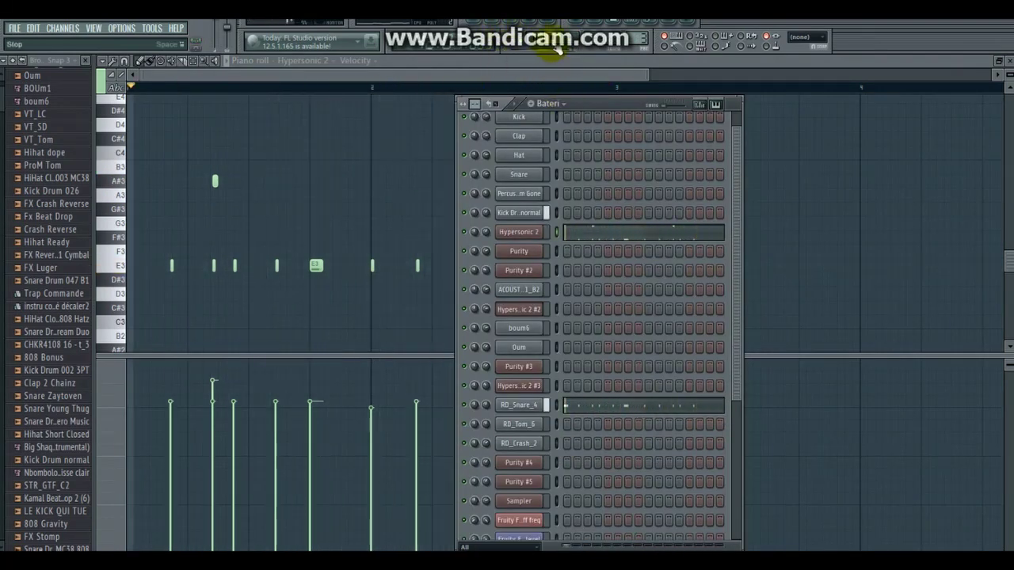
click(580, 121)
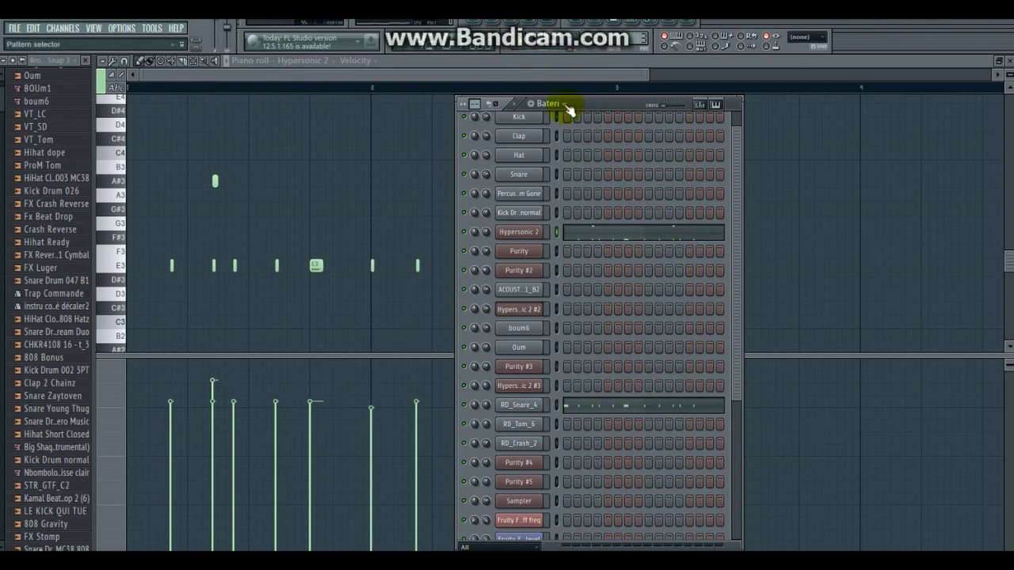
click(567, 106)
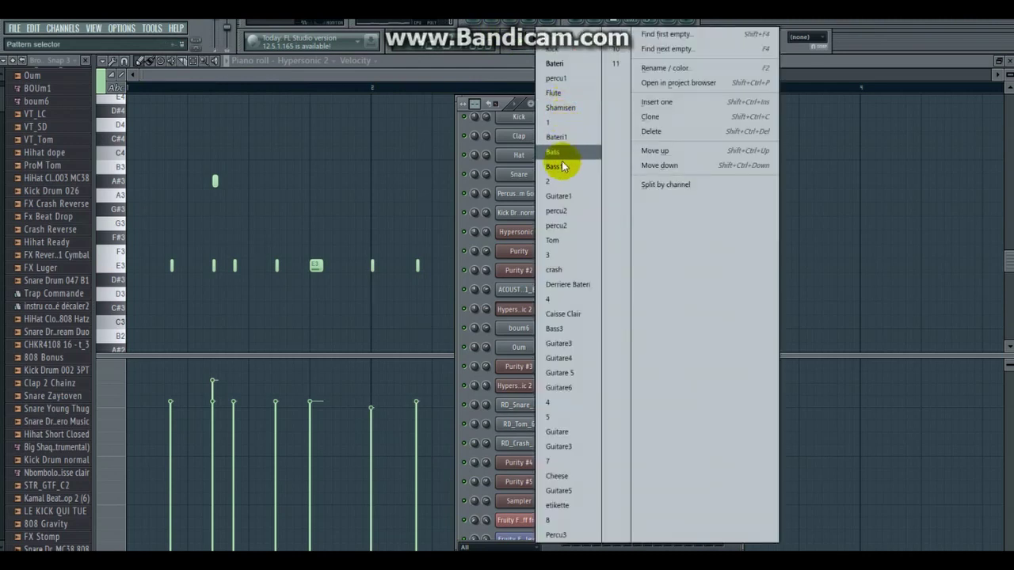
click(558, 213)
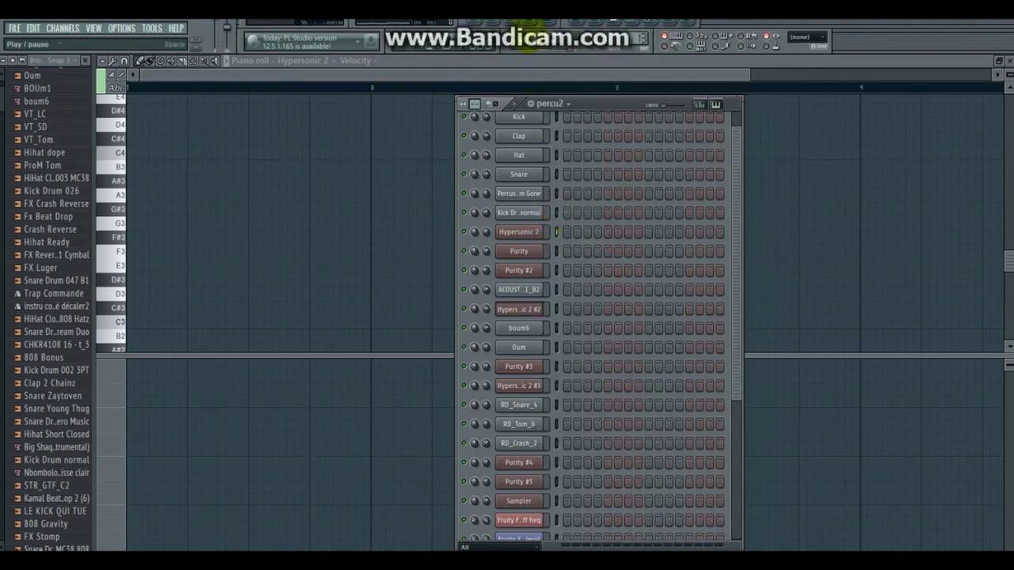
Step: Place the percu1 pattern on Track 4 of the playlist at bars 42 and 44
click(479, 26)
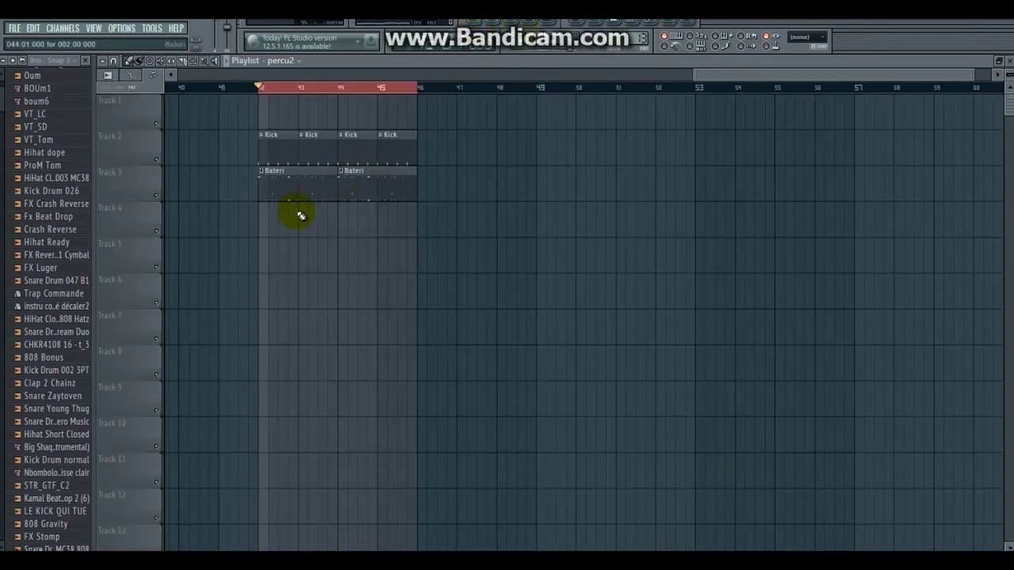
right_click(266, 224)
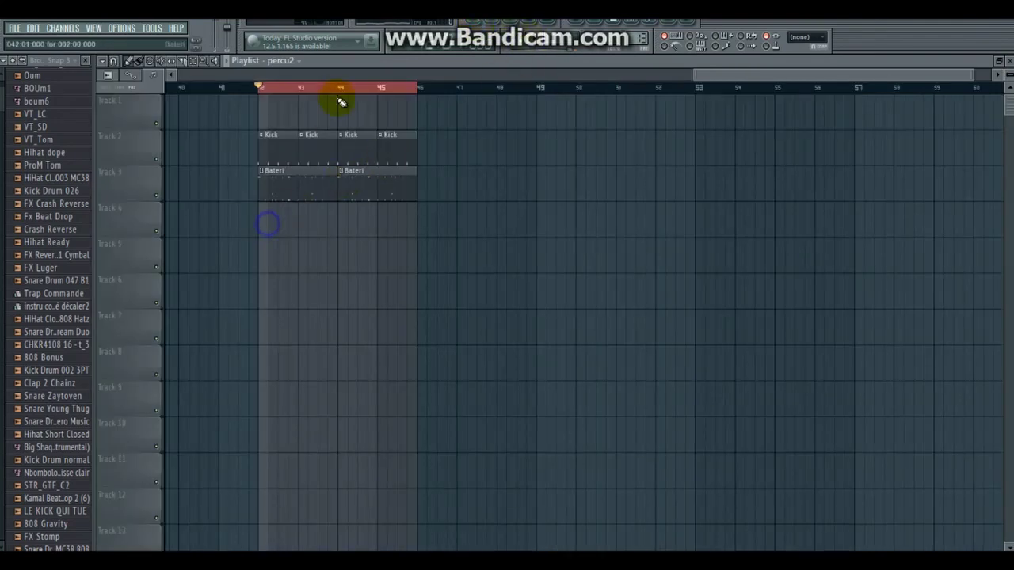
click(292, 64)
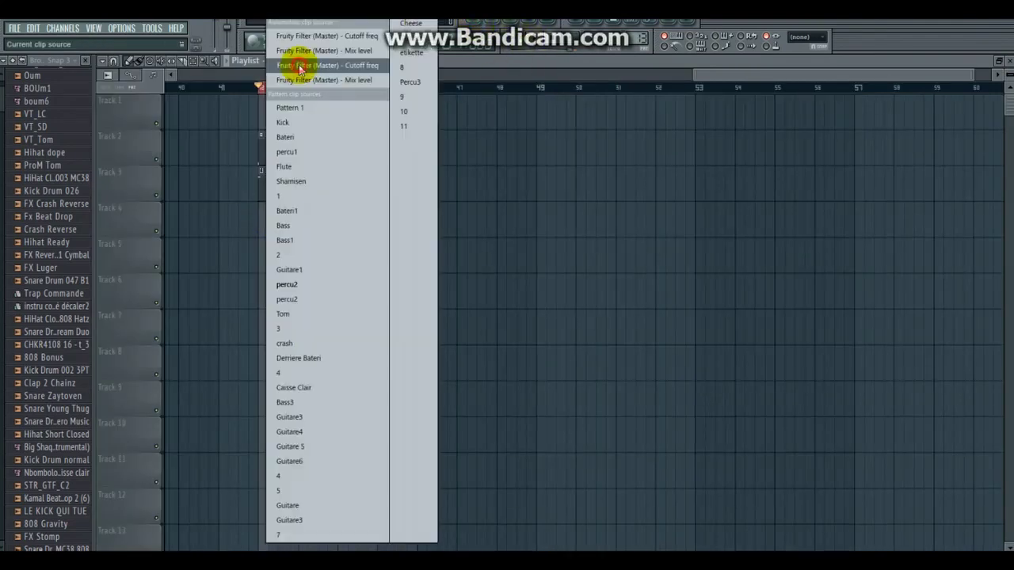
click(298, 155)
click(265, 228)
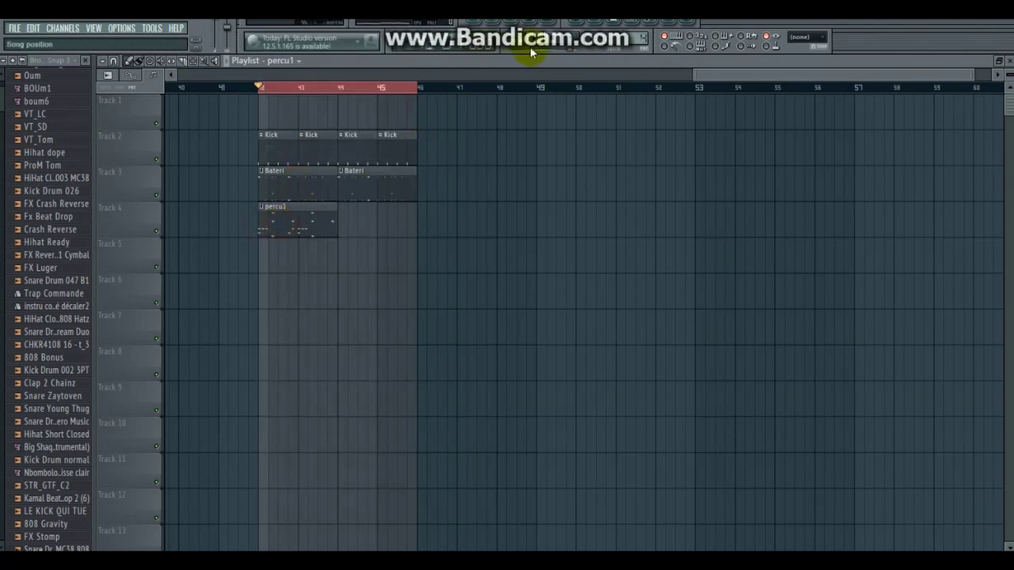
click(340, 224)
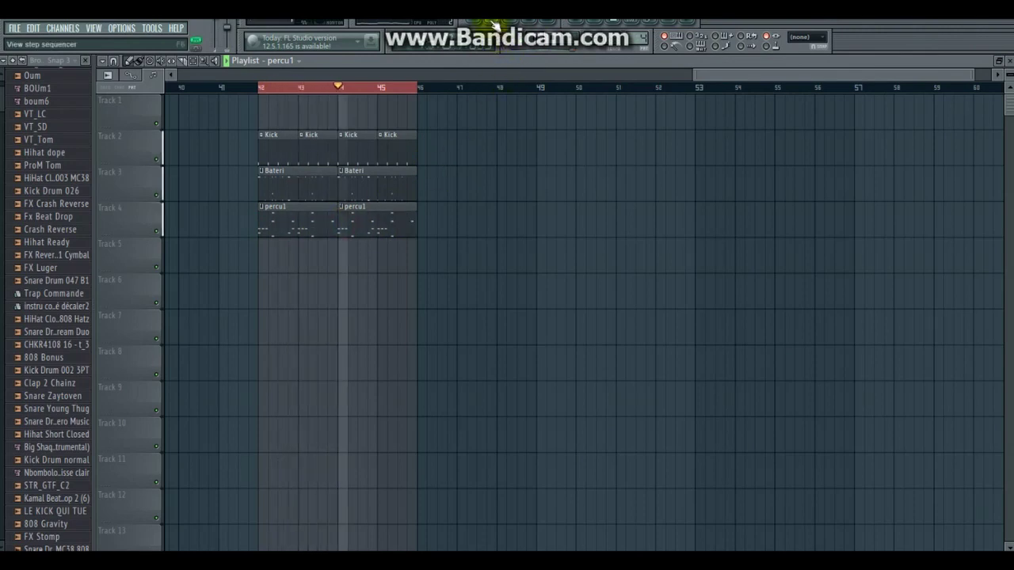
Step: Examine the Purity notes of the percu1 pattern in the piano roll while listening to it, and return to the playlist
key(F6)
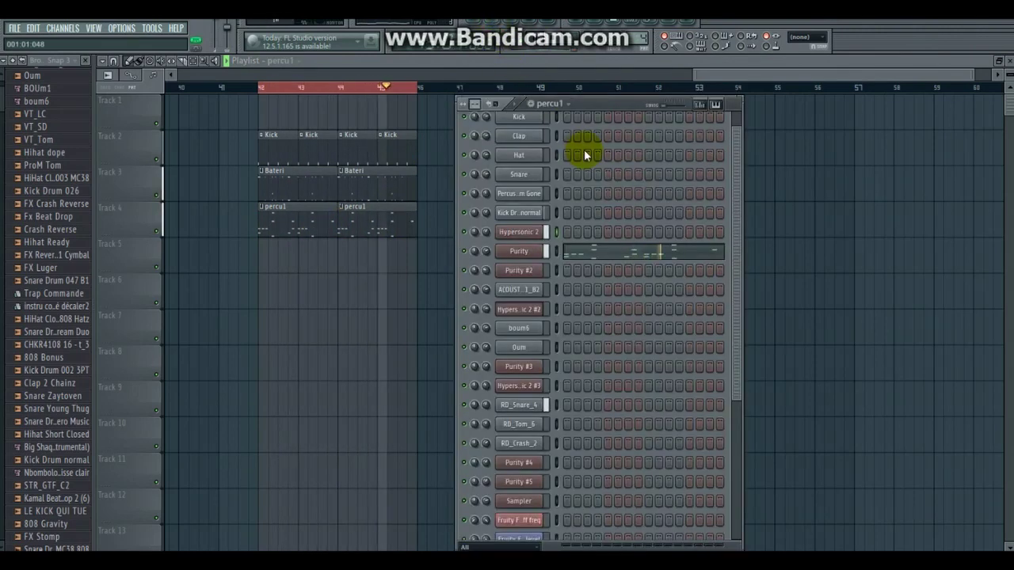
click(600, 251)
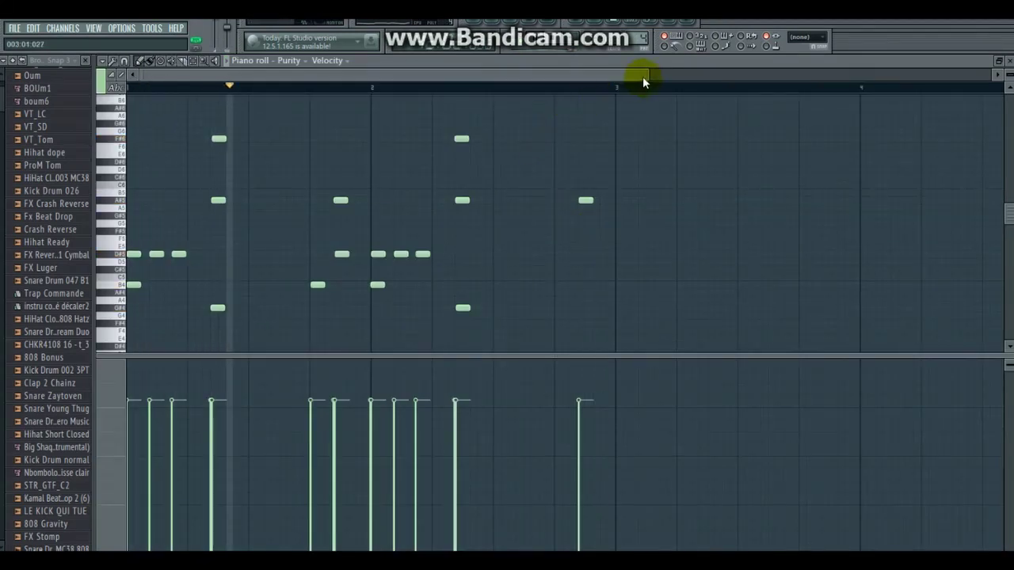
mouse_move(647, 75)
mouse_down()
mouse_move(554, 72)
mouse_move(446, 95)
mouse_up()
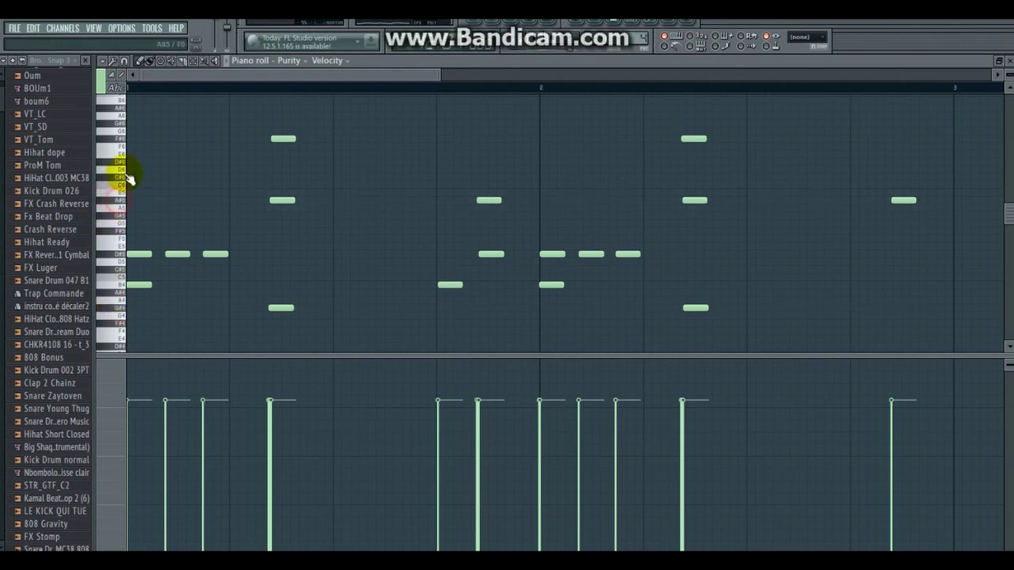
key(space)
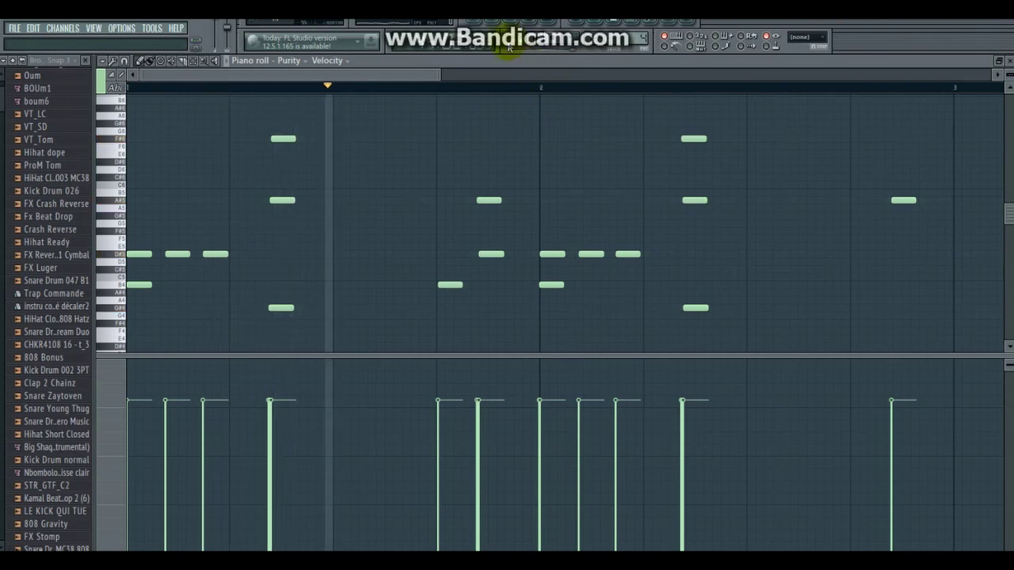
click(490, 24)
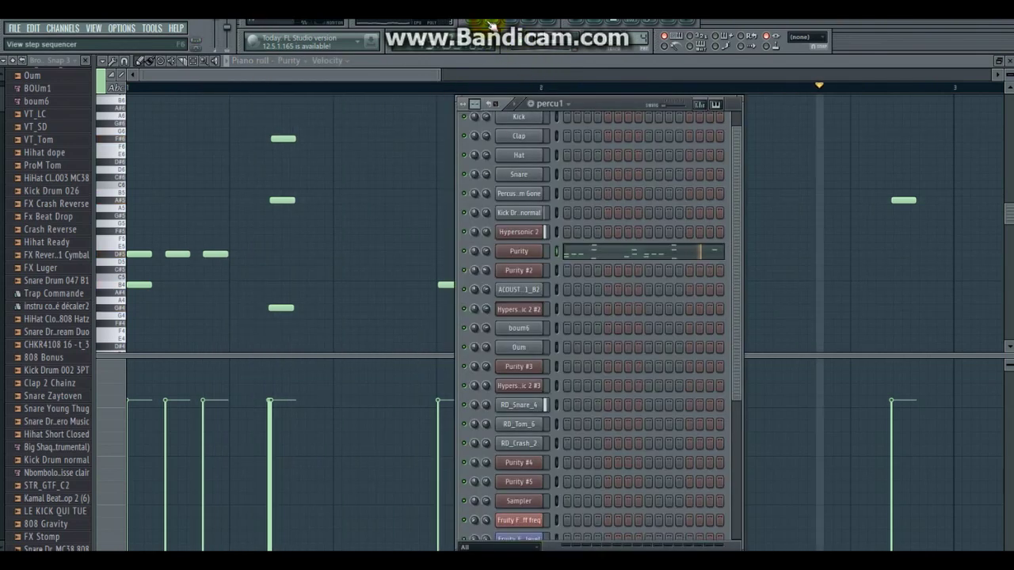
click(475, 22)
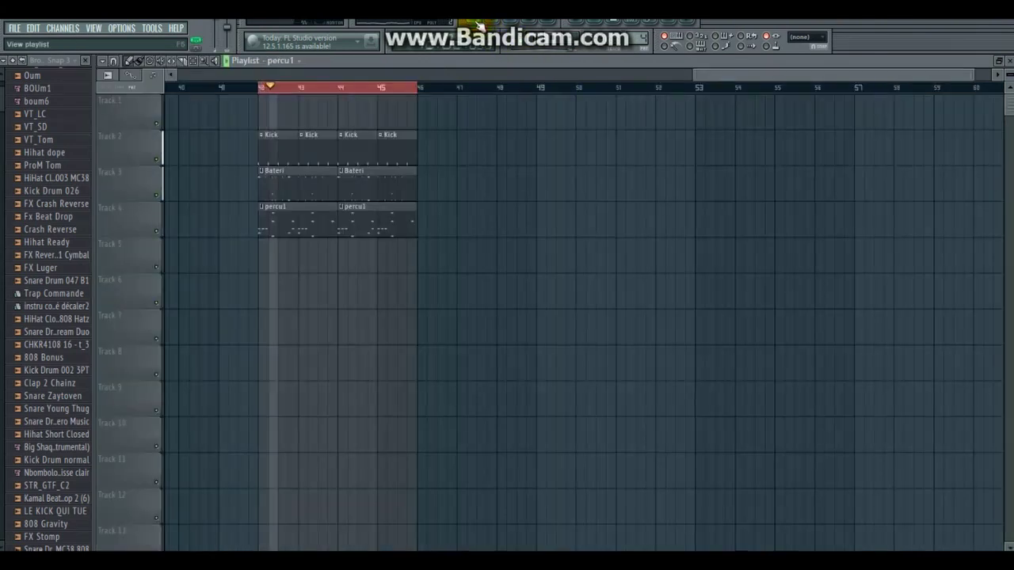
Step: Try placing the percu2 pattern on Track 5 at bar 42
click(301, 59)
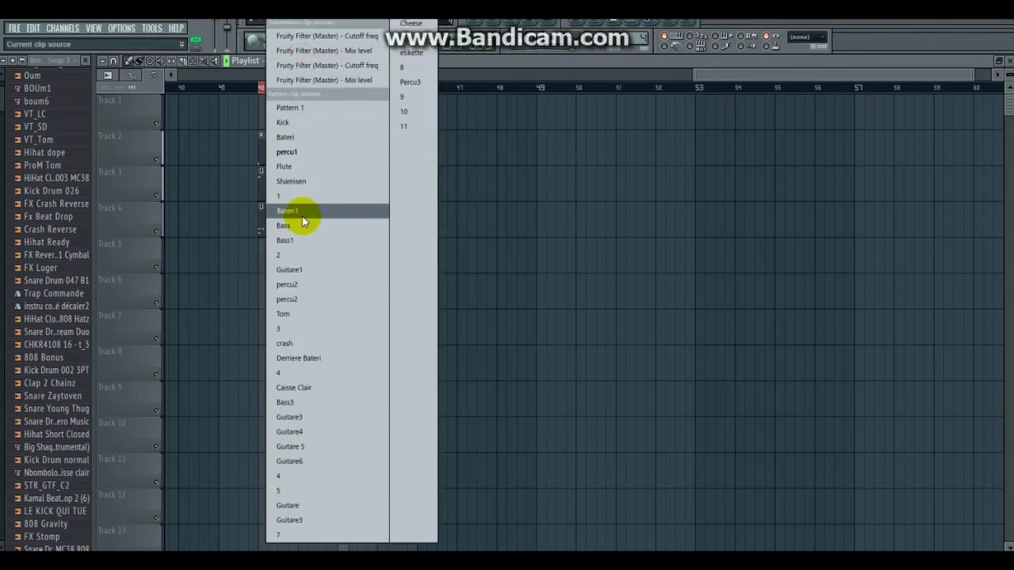
click(296, 286)
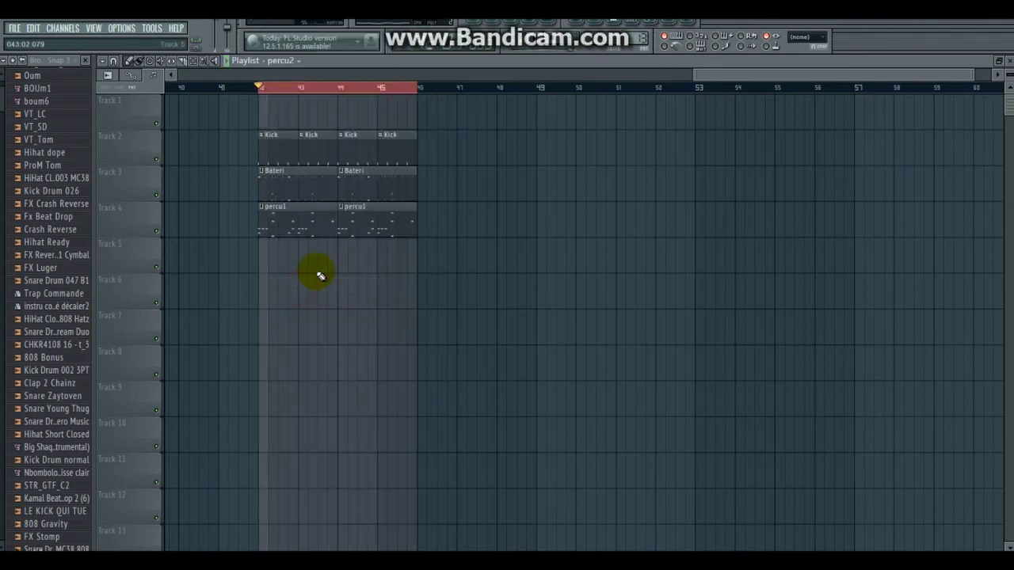
click(263, 252)
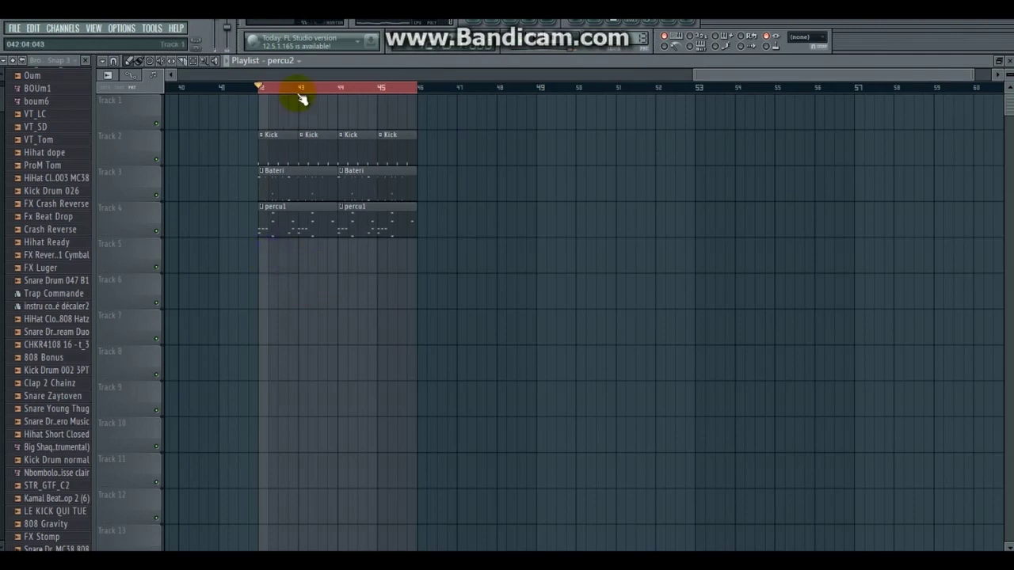
Step: Place the second percu2 pattern in the pattern list on Track 5 of the playlist at bar 42
click(301, 62)
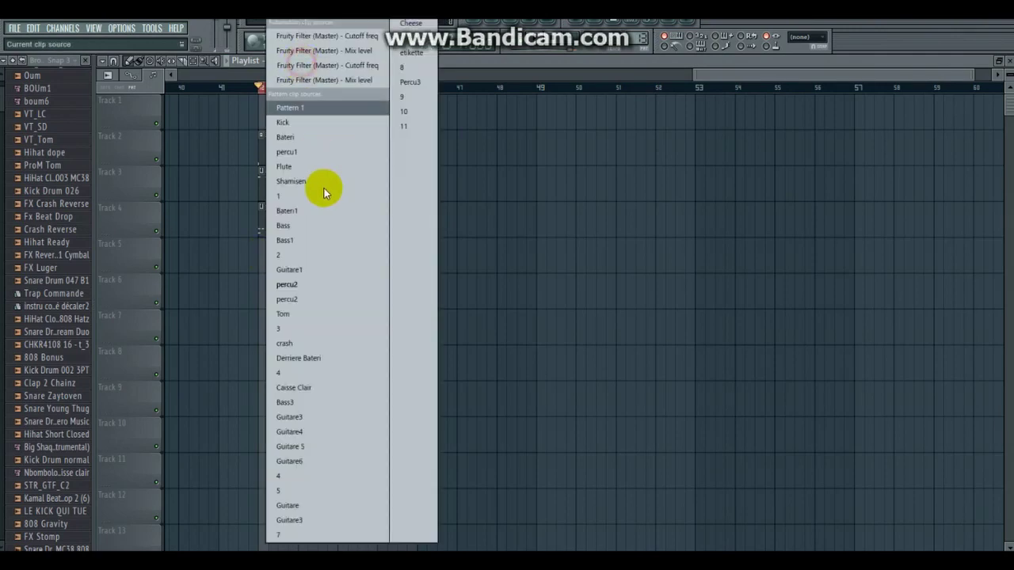
click(302, 296)
drag(303, 291, 270, 250)
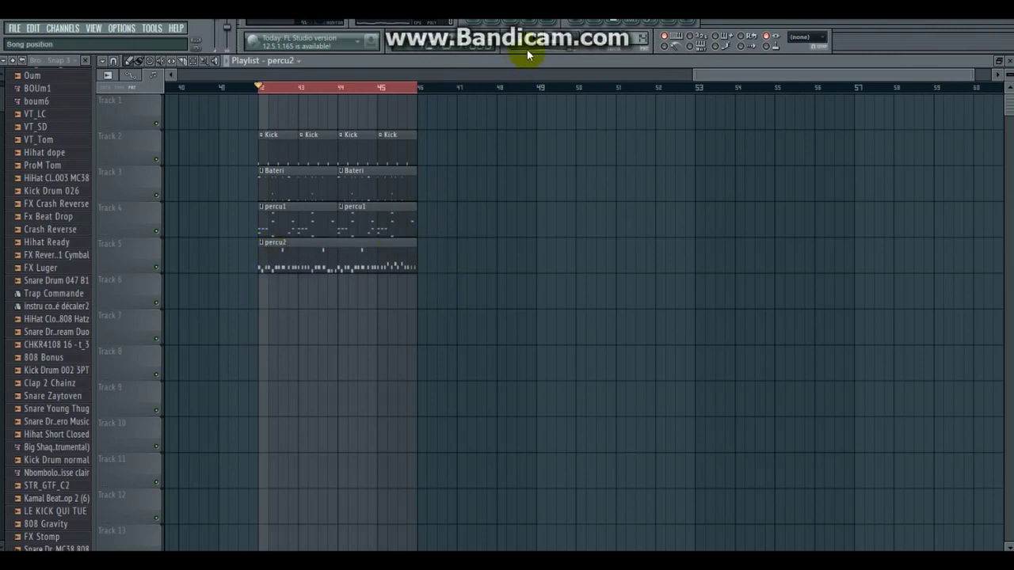
Step: Examine the Purity notes of the percu2 pattern in the piano roll while listening to the loop, and stop playback
key(space)
click(494, 21)
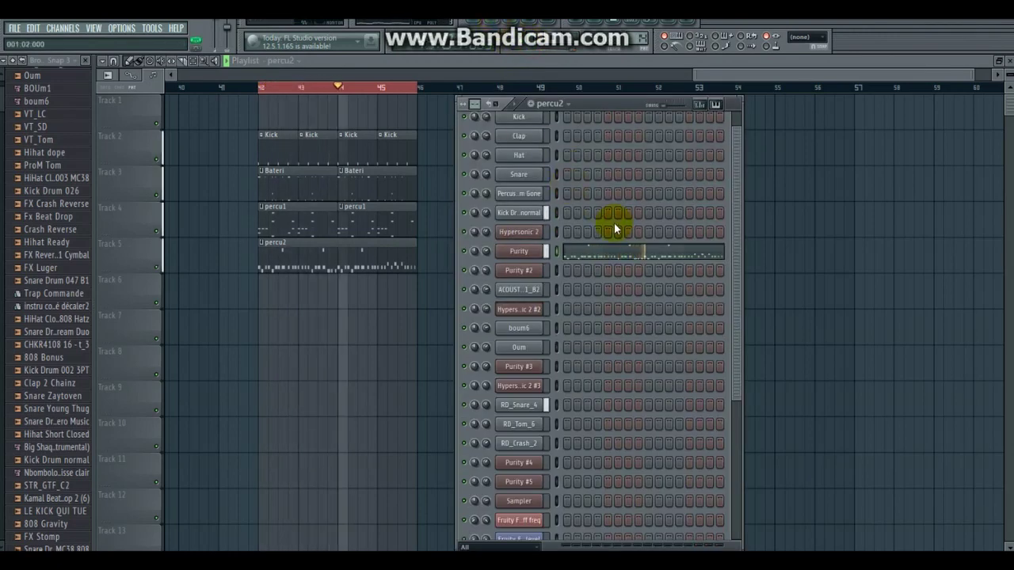
click(617, 251)
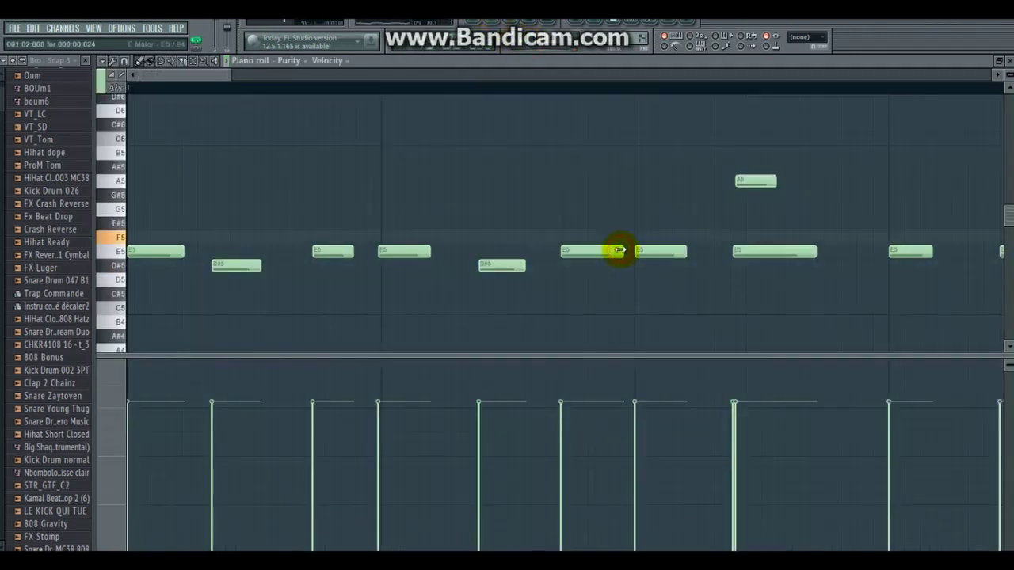
drag(234, 73, 664, 89)
key(space)
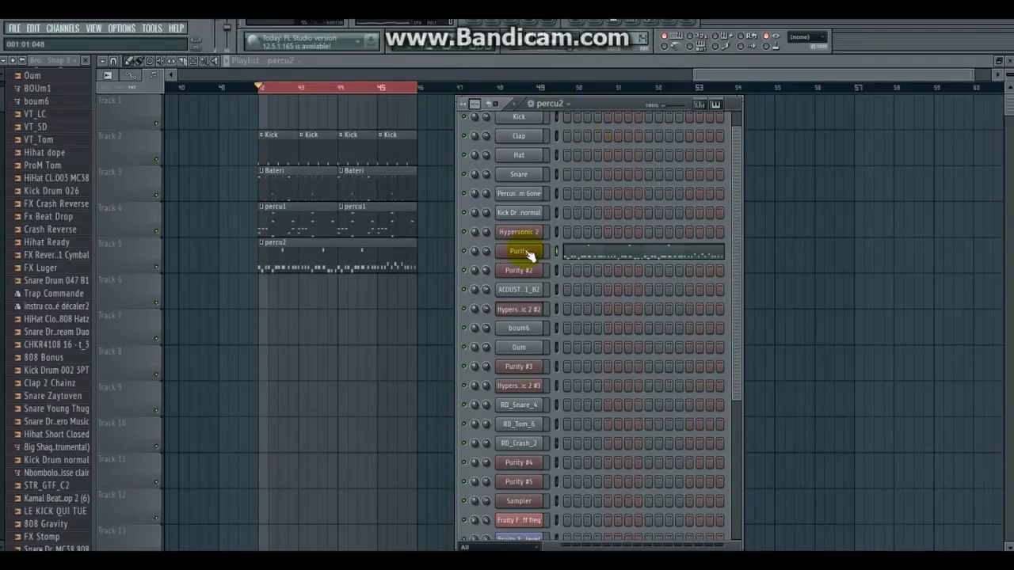
Step: Examine the drum preset loaded in the Purity instrument used by percu2, and close the instrument
click(523, 251)
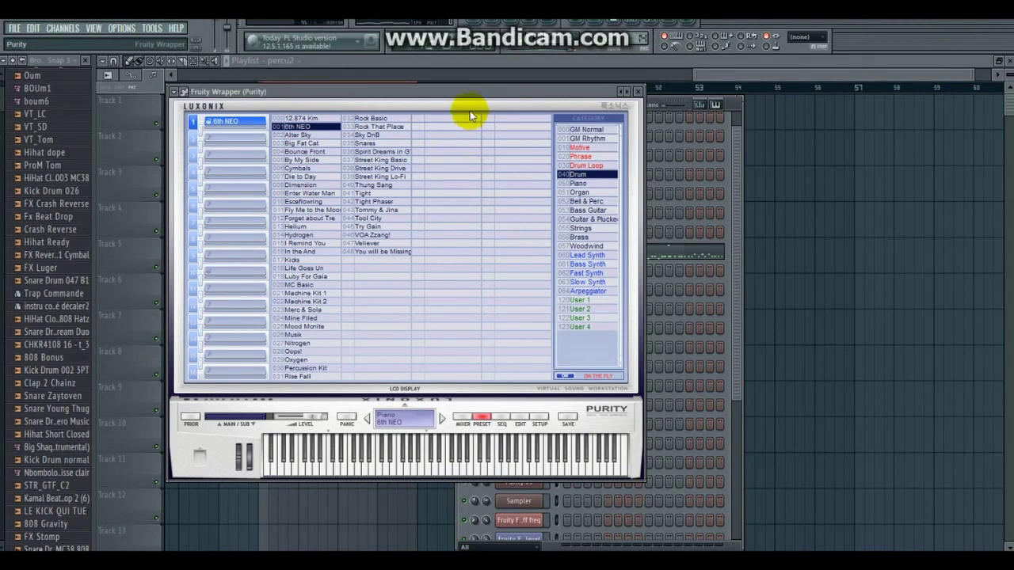
drag(464, 96, 502, 138)
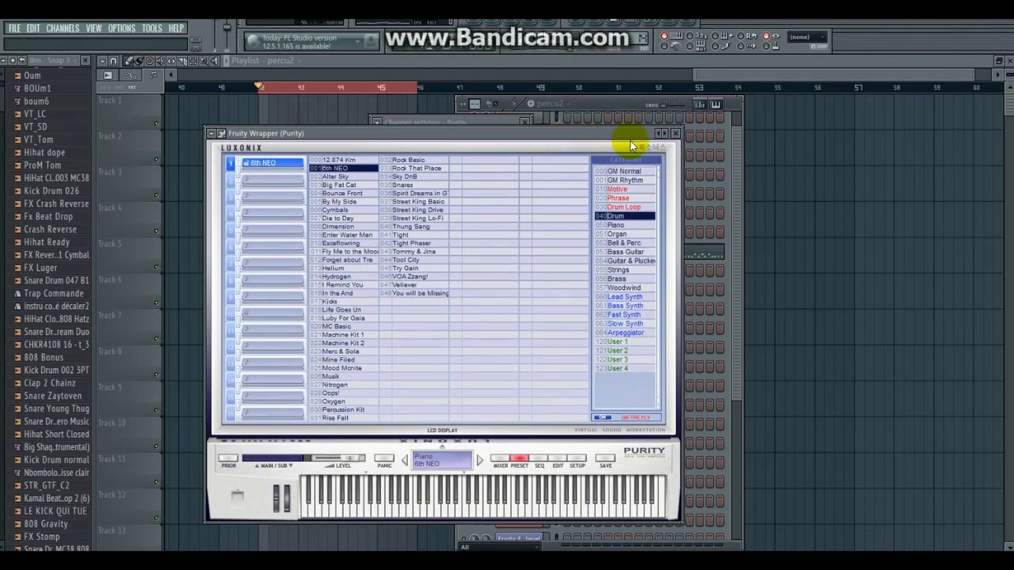
click(674, 134)
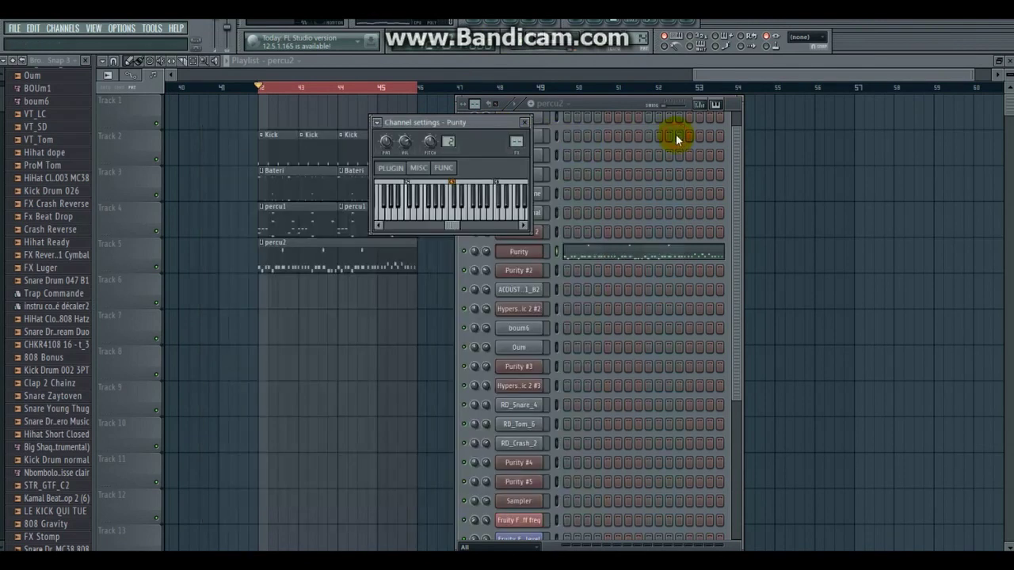
Step: Switch to the Shamisen pattern and open its Hypersonic 2 #2 instrument
click(573, 107)
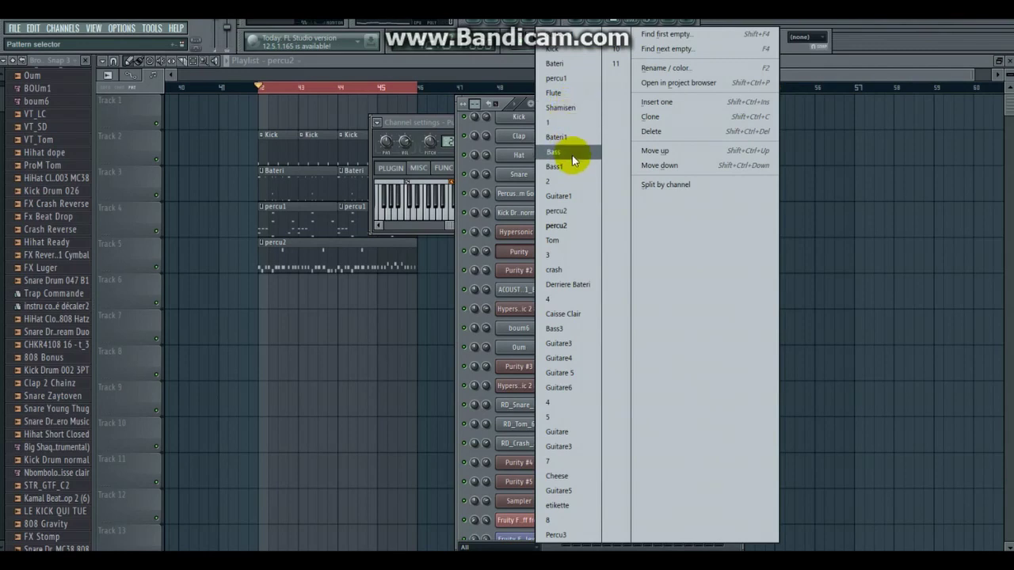
click(571, 108)
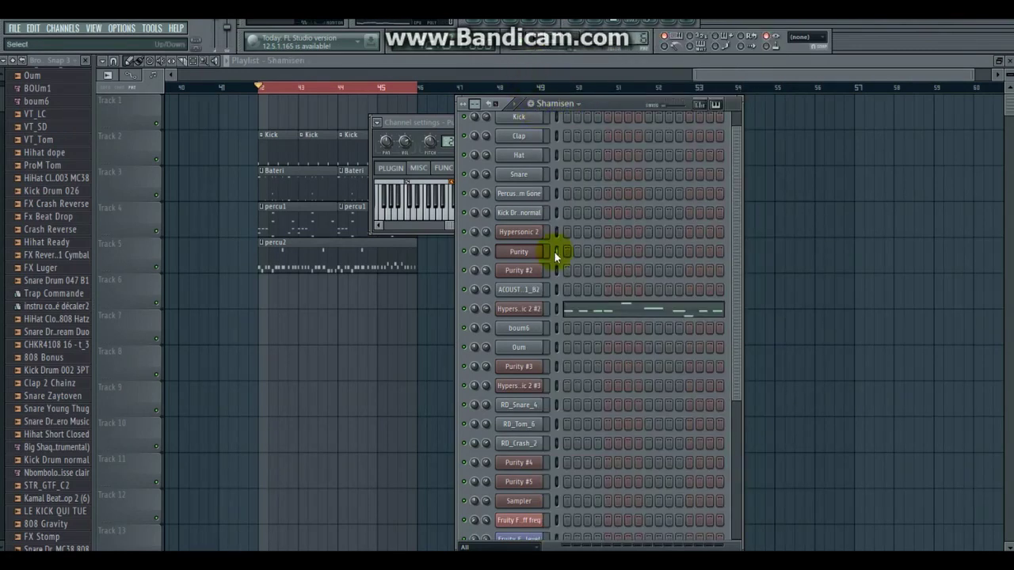
click(523, 309)
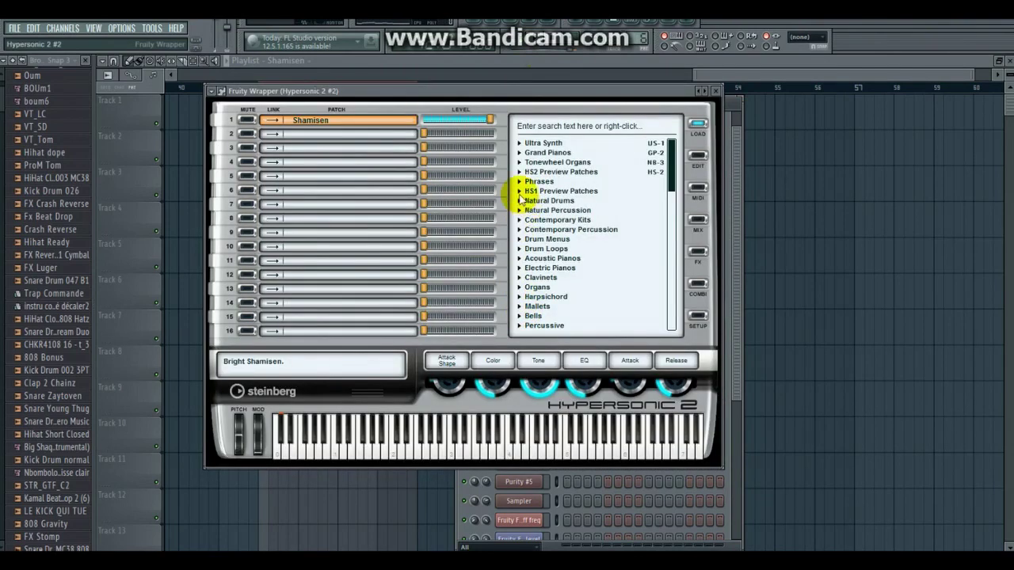
Step: Look up the Shamisen patch in the Ethnic category of the Hypersonic 2 patch browser
drag(513, 97, 525, 141)
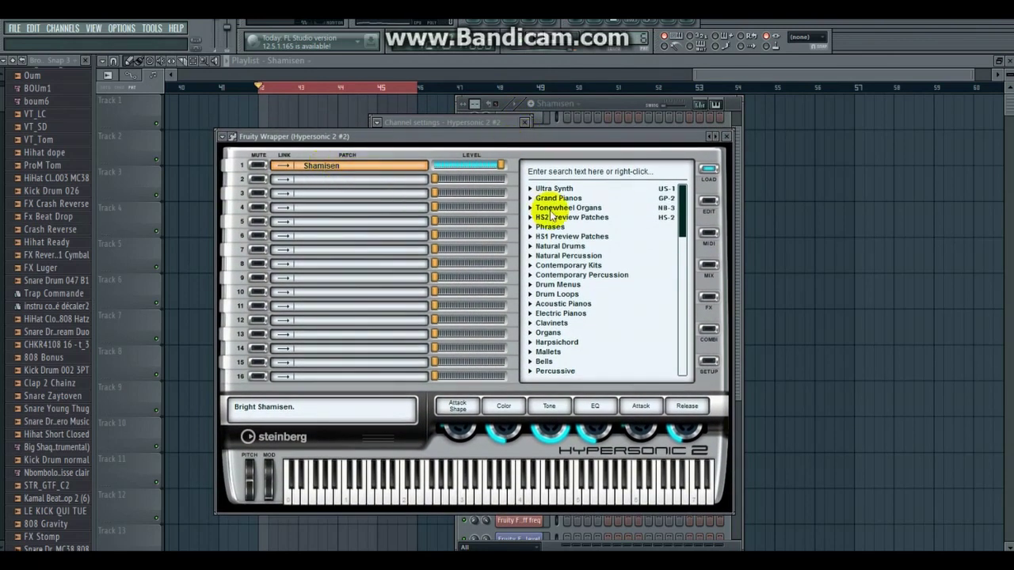
drag(681, 205, 681, 248)
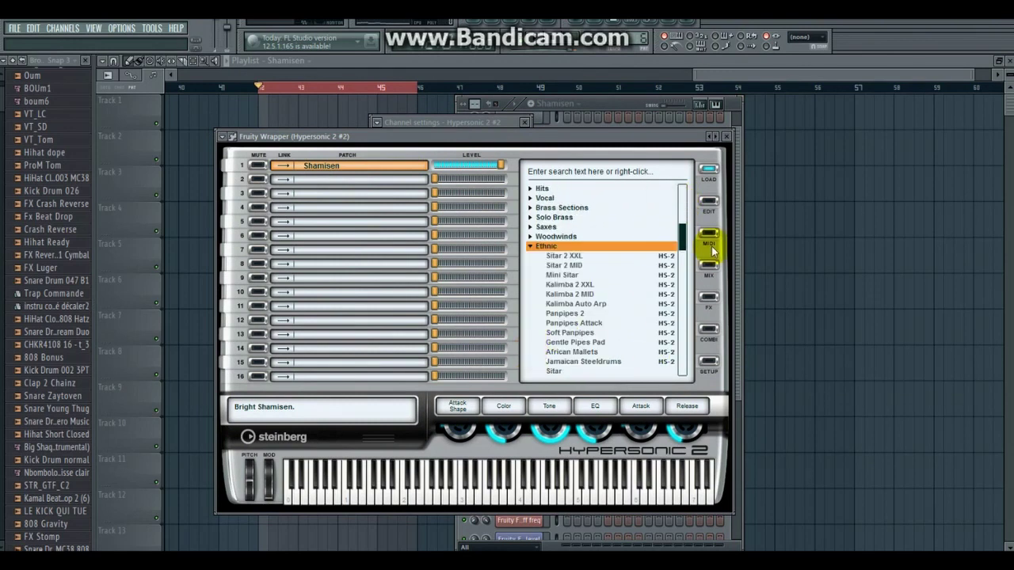
drag(681, 228, 683, 254)
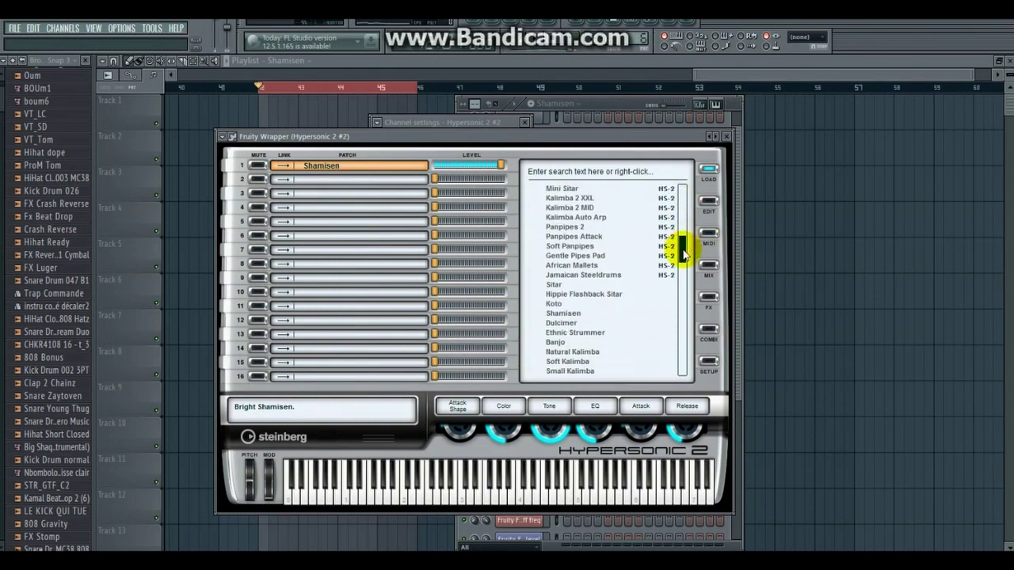
click(570, 317)
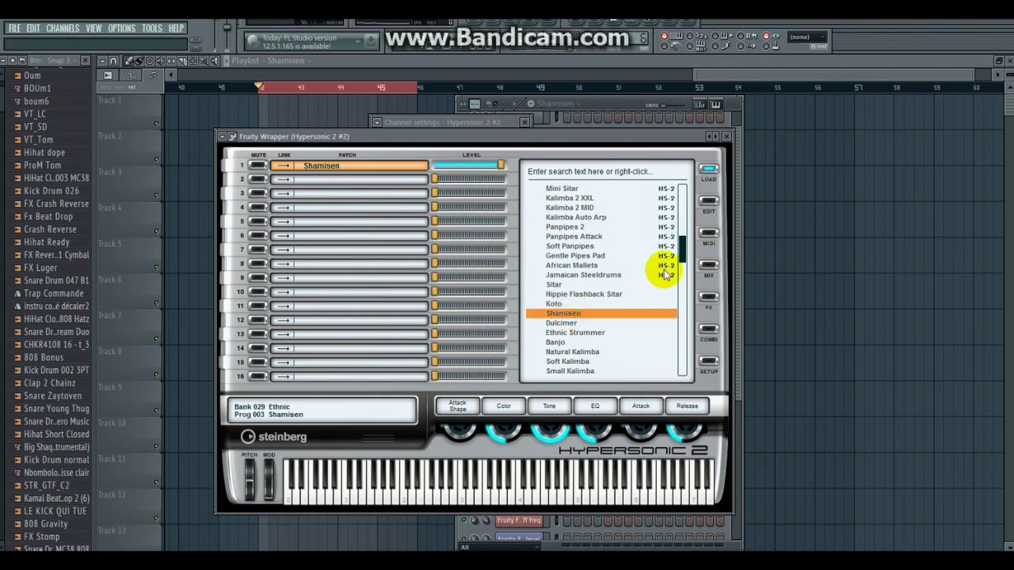
drag(682, 255, 683, 233)
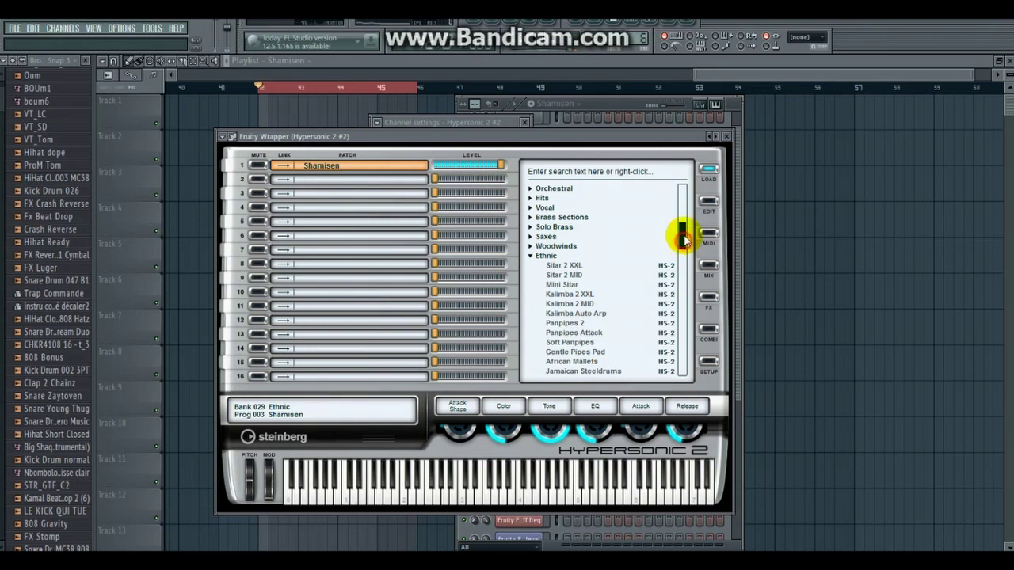
drag(683, 239, 686, 207)
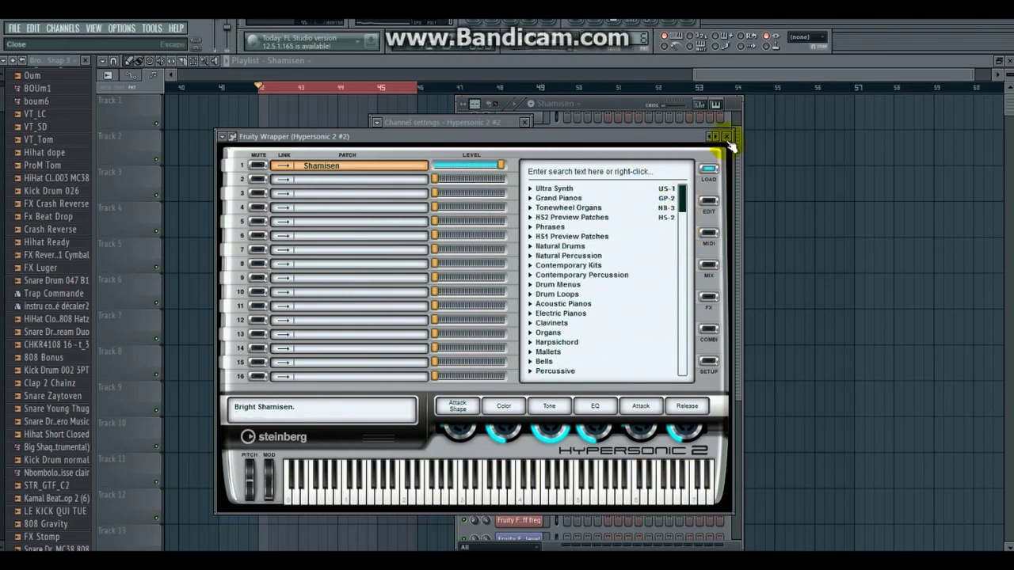
Step: Return to the playlist and place the Shamisen pattern on Track 6 at bars 42, 43 and 44
click(595, 108)
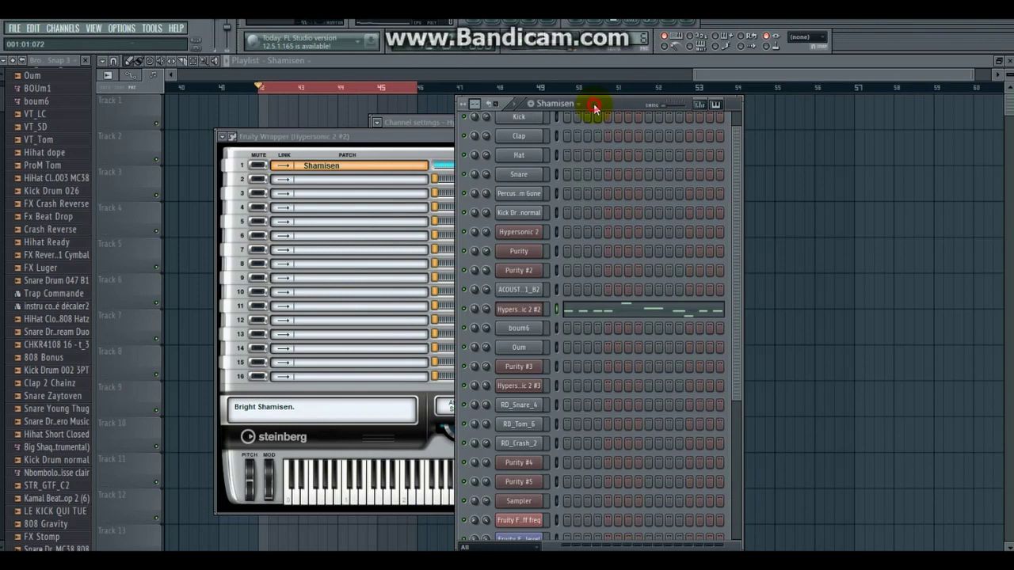
click(529, 63)
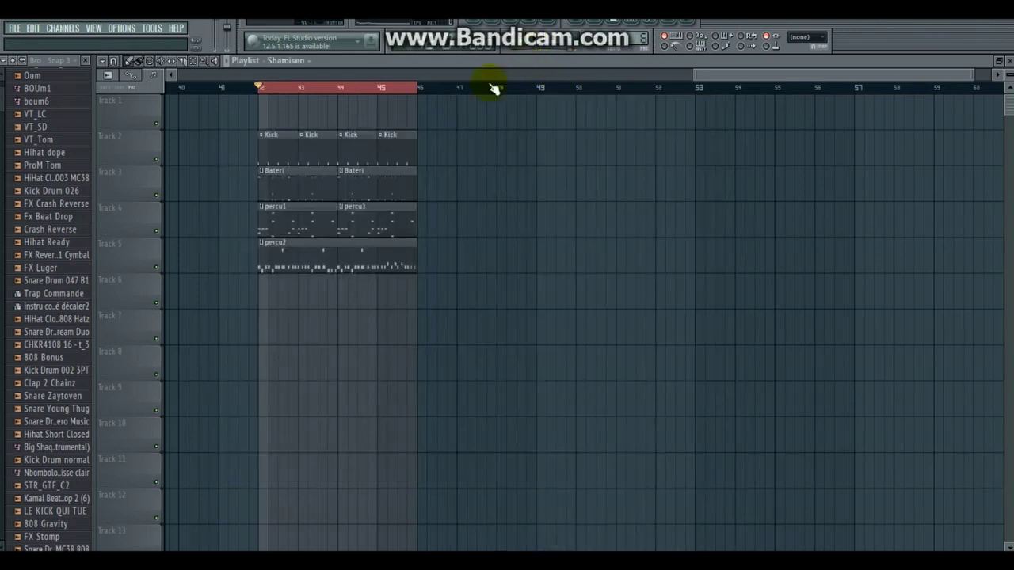
click(261, 287)
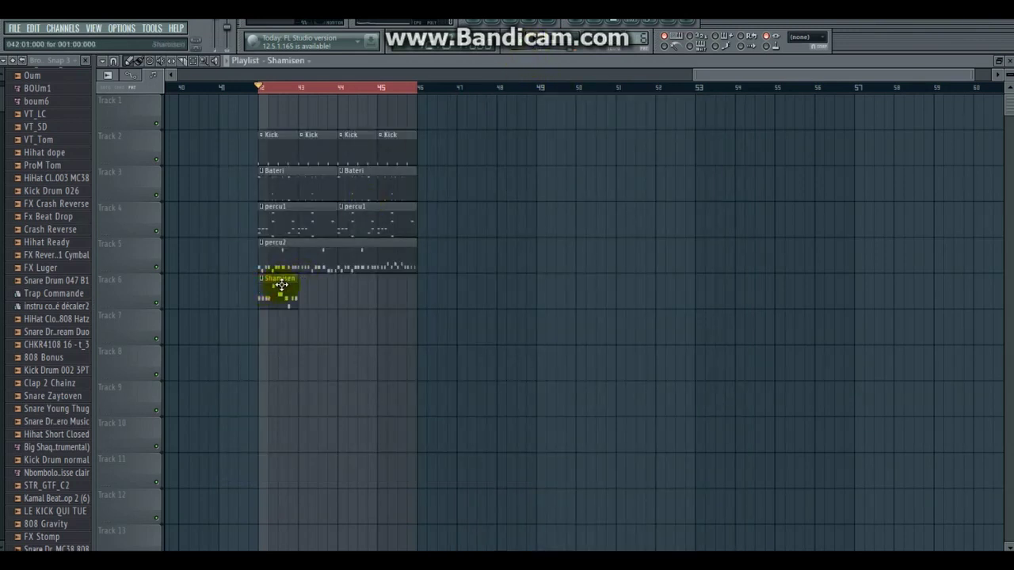
click(304, 291)
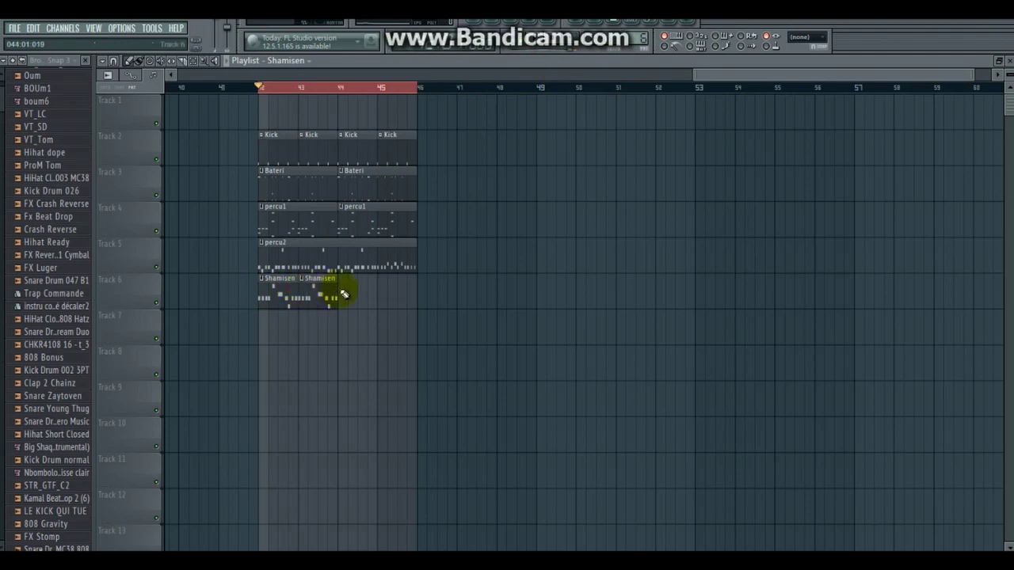
click(344, 294)
Step: Examine the Hypersonic 2 #2 notes of the Shamisen pattern in the piano roll while listening to the pattern alone and in the song
click(514, 42)
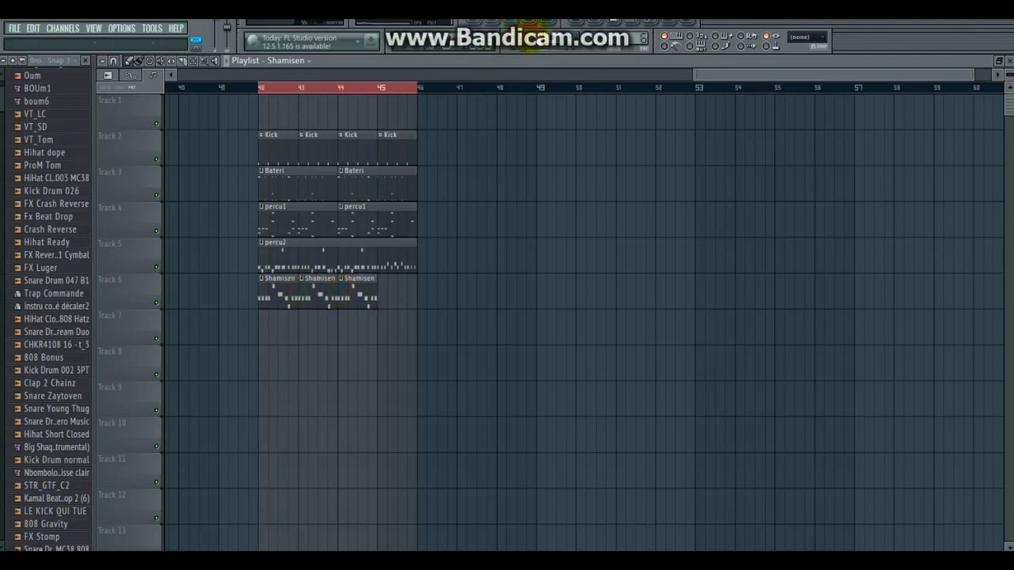
click(489, 23)
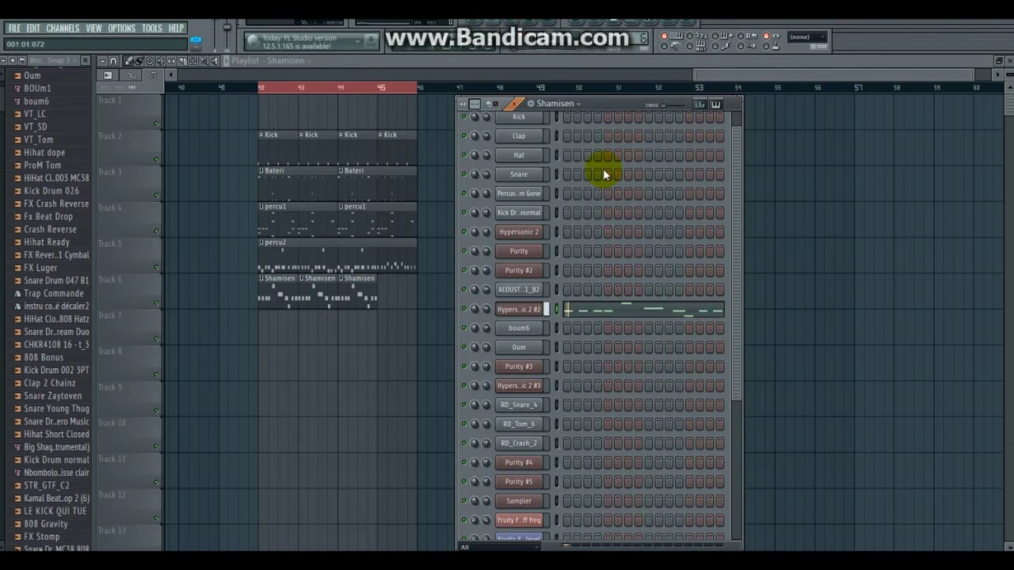
click(622, 309)
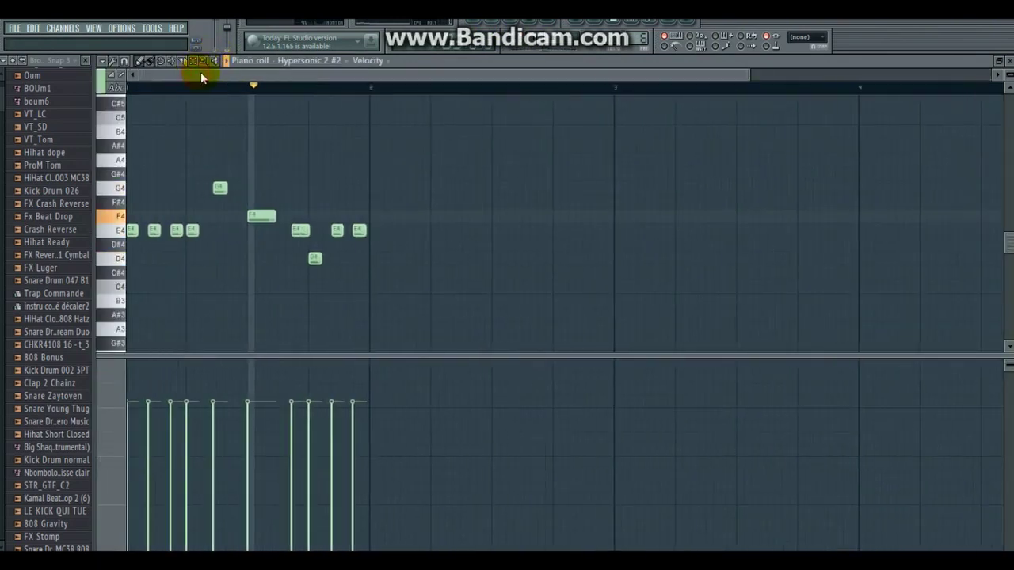
drag(746, 72, 344, 36)
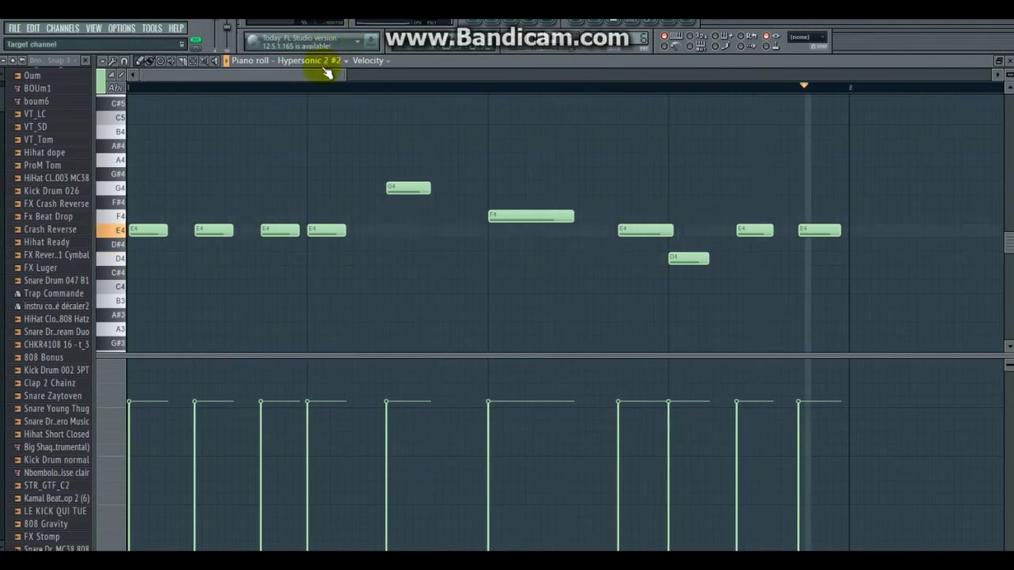
scroll(320, 76, right, 1)
key(space)
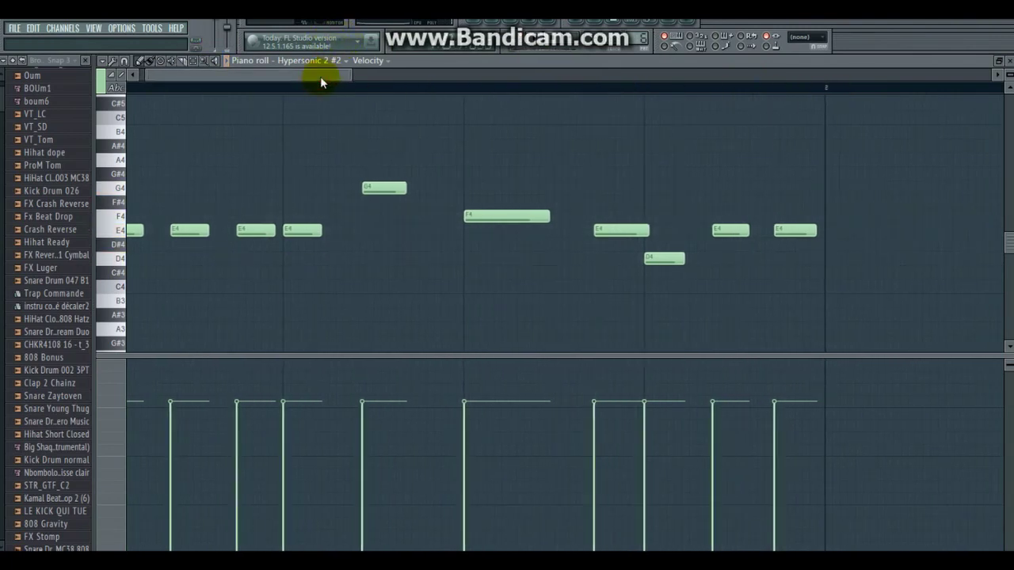
click(536, 45)
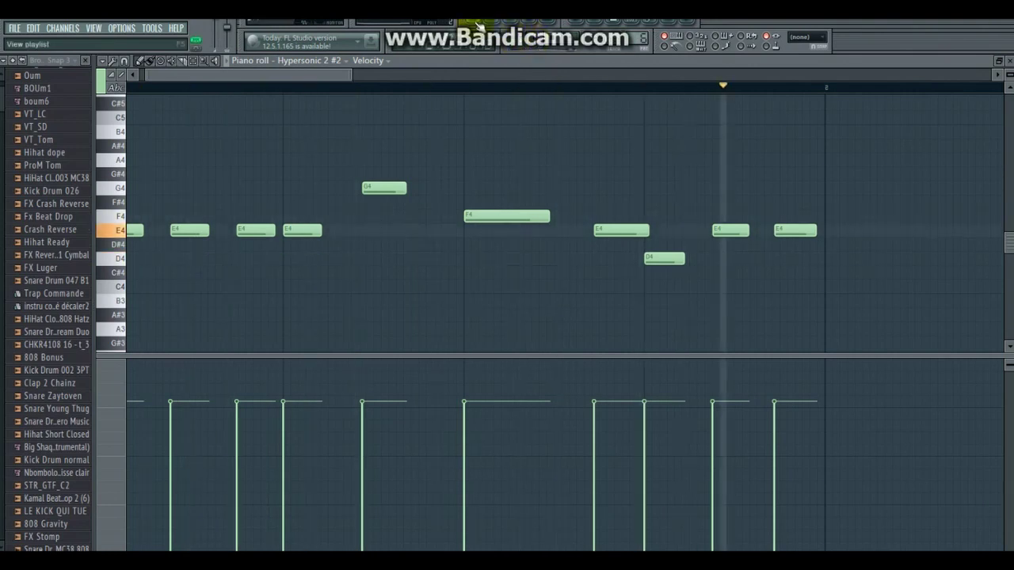
Step: Place another Shamisen clip on Track 6 of the playlist at bar 45, and stop playback after listening
click(478, 26)
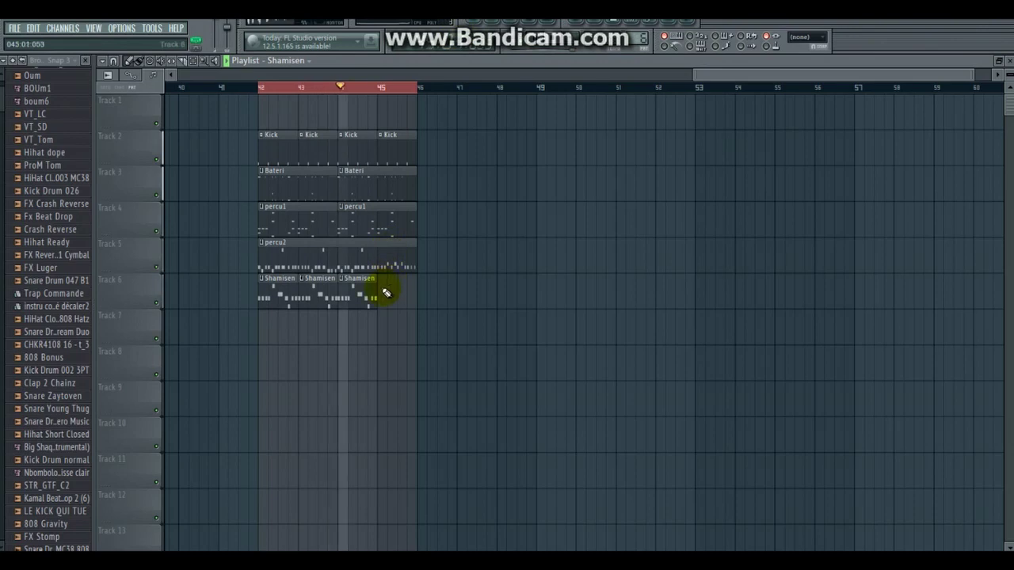
click(381, 288)
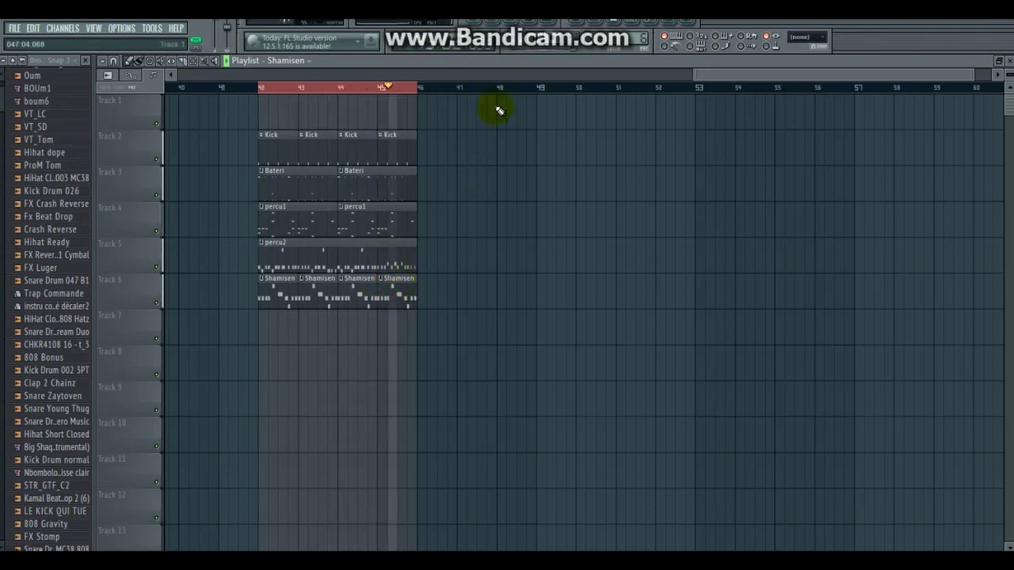
click(550, 46)
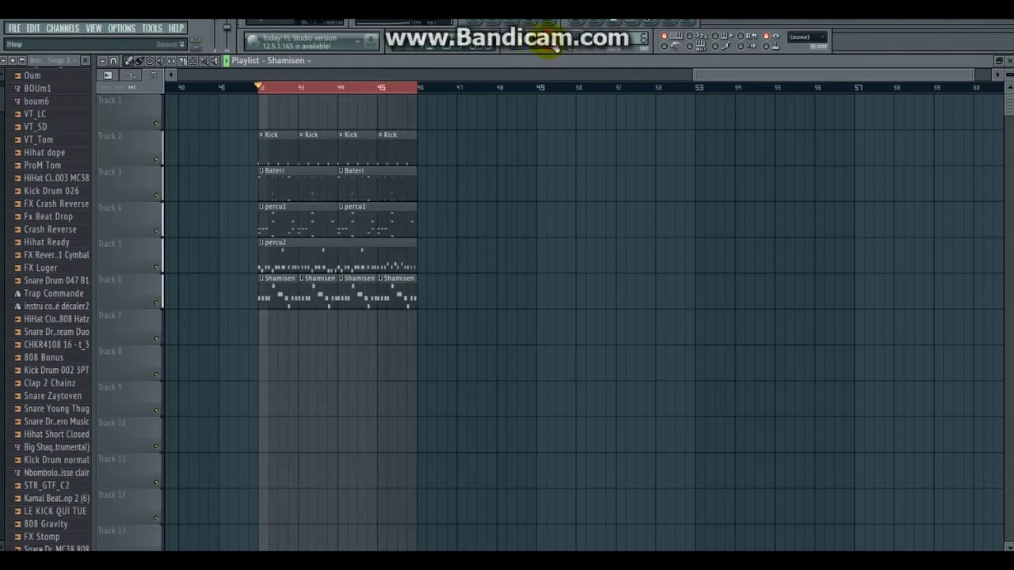
Step: Select the Bass3 pattern and place it on Track 7 of the playlist at bar 42
click(494, 25)
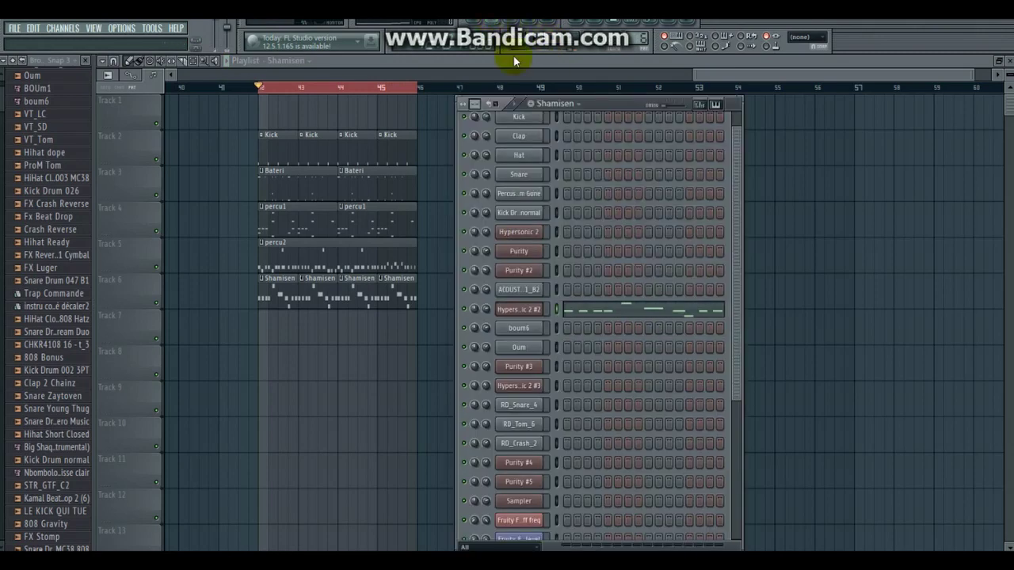
click(581, 109)
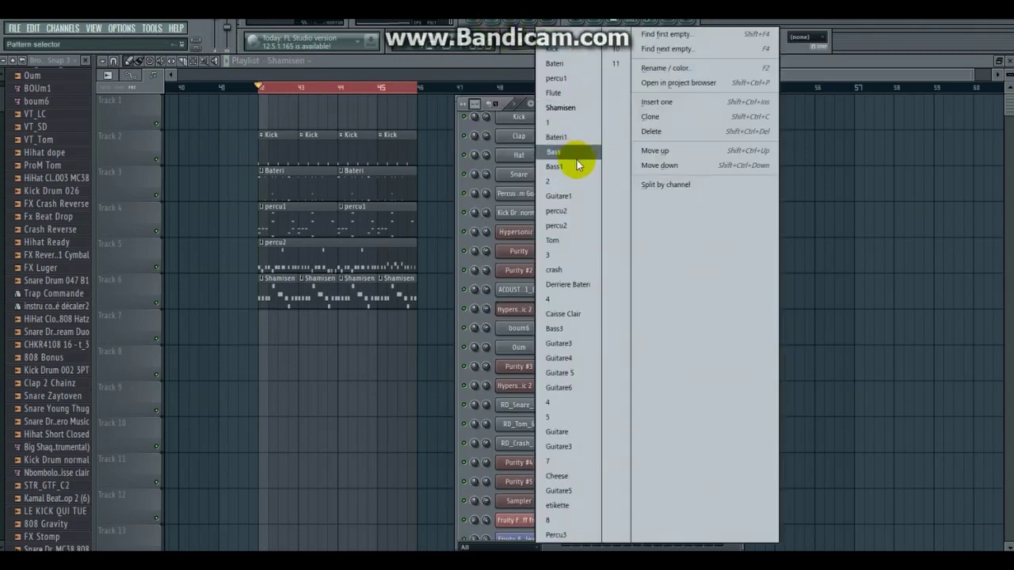
click(573, 327)
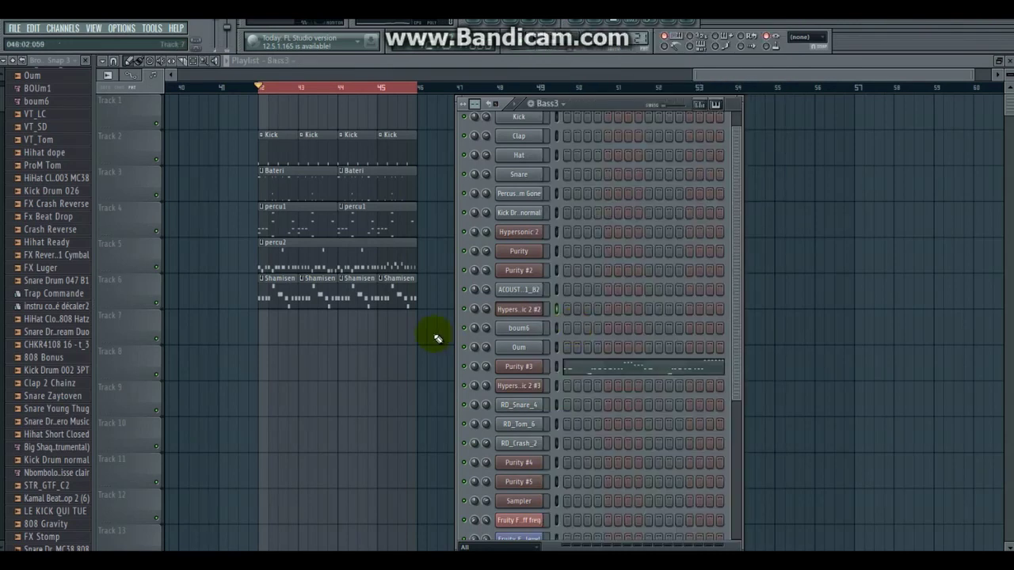
mouse_move(287, 329)
mouse_down()
mouse_move(310, 333)
mouse_move(287, 333)
mouse_up()
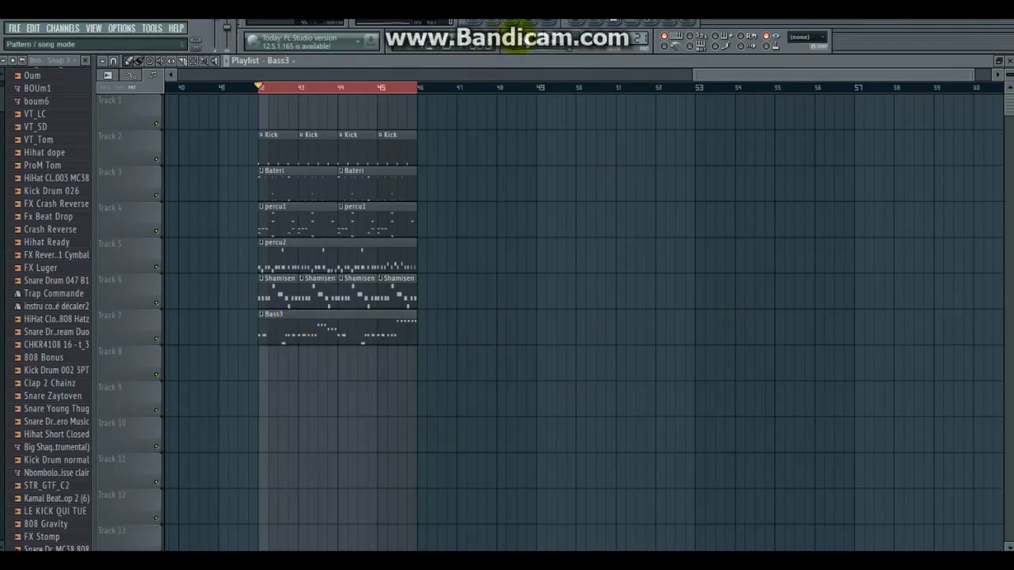
Step: Examine the Purity #3 preset used by the Bass3 pattern, then listen to the loop in the playlist and stop playback
click(500, 26)
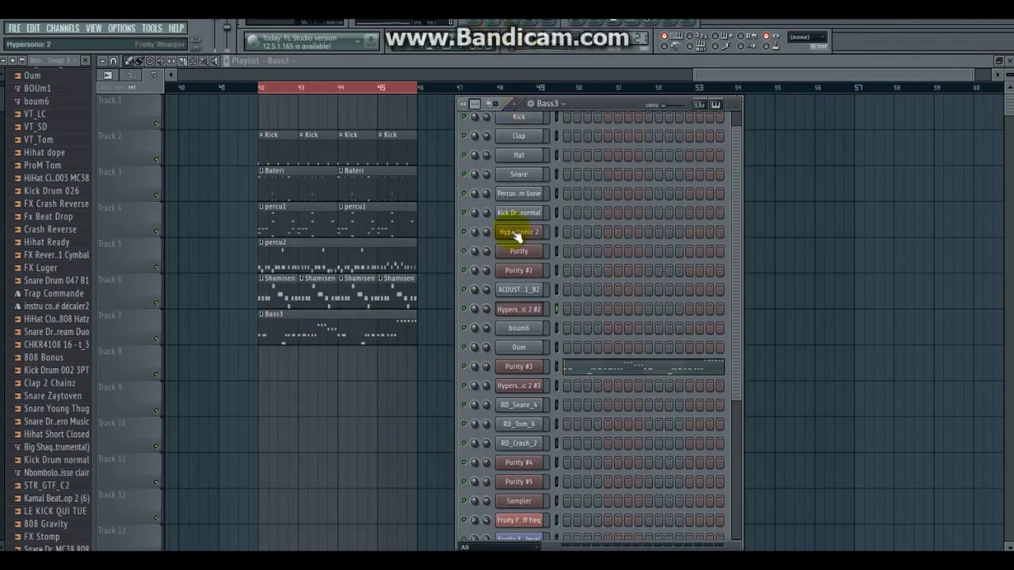
click(521, 366)
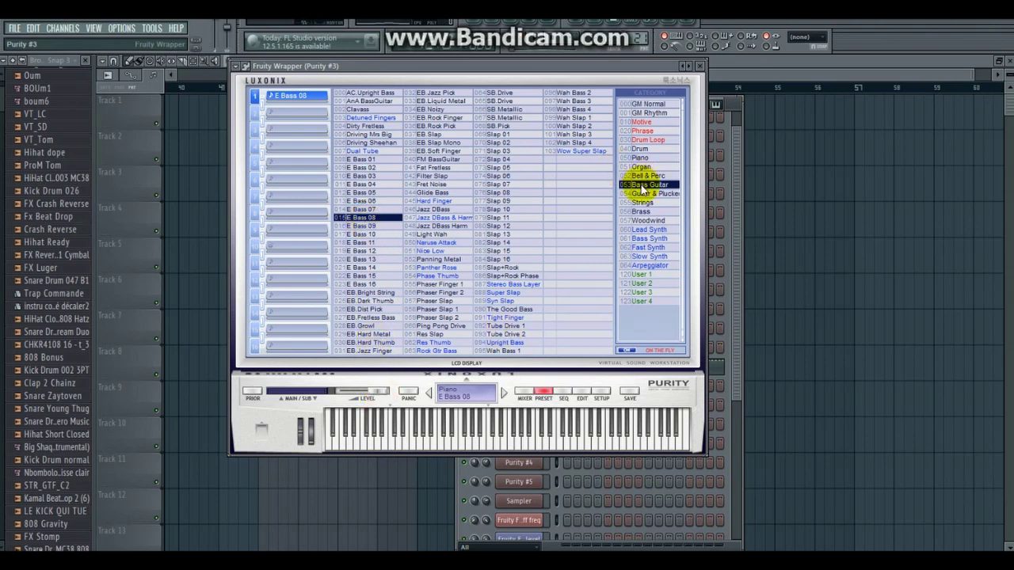
click(700, 68)
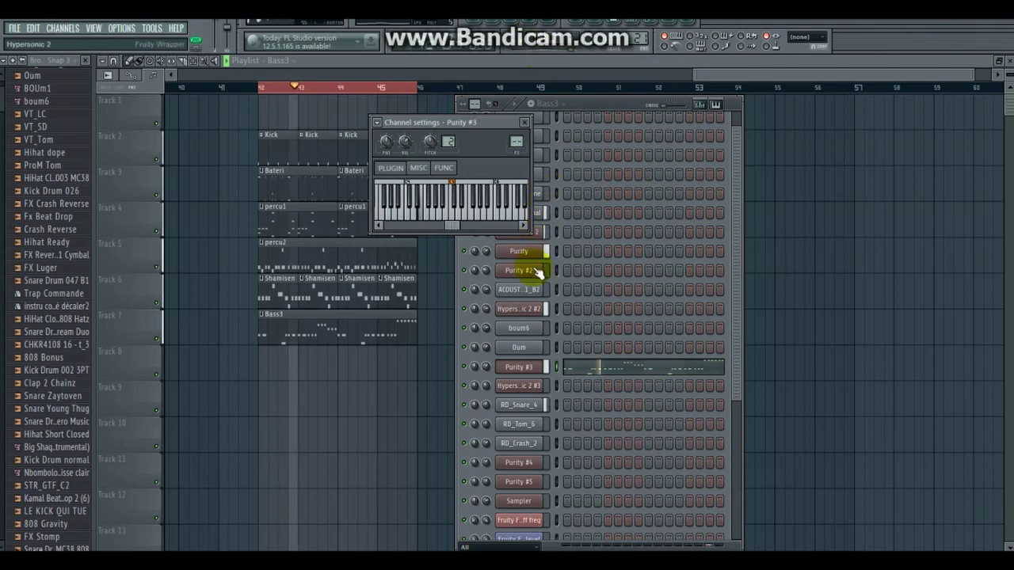
click(489, 356)
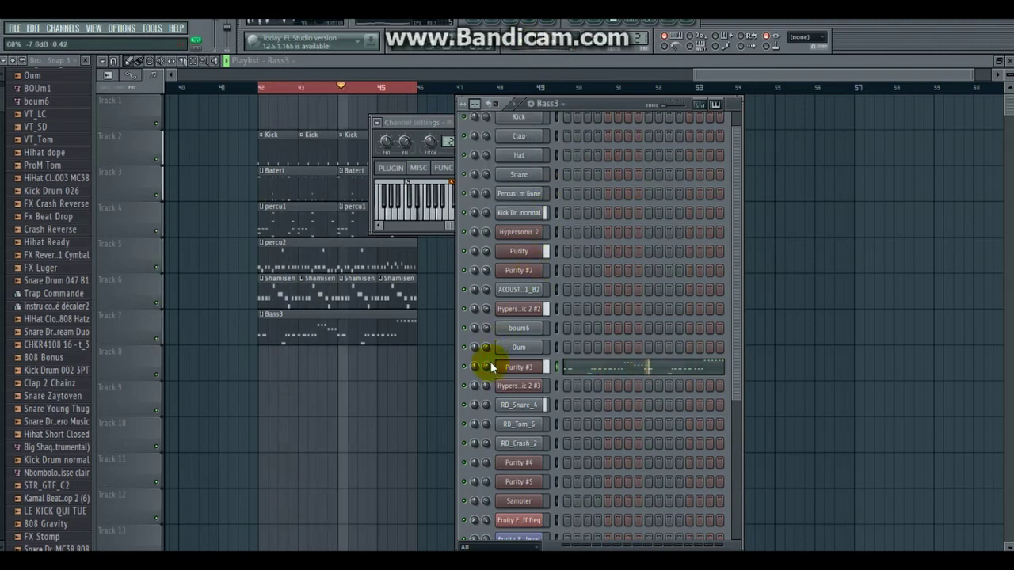
click(460, 59)
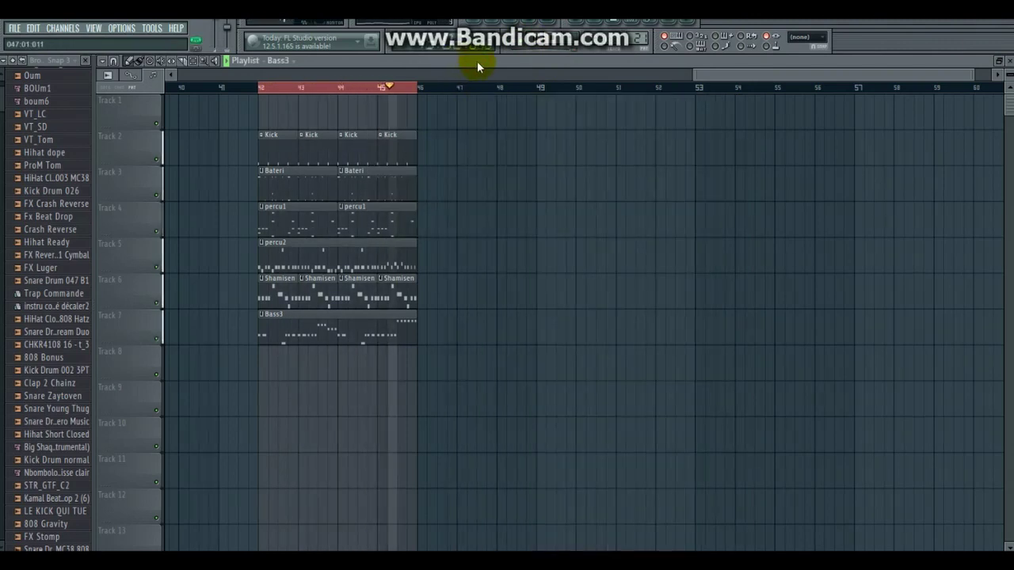
key(space)
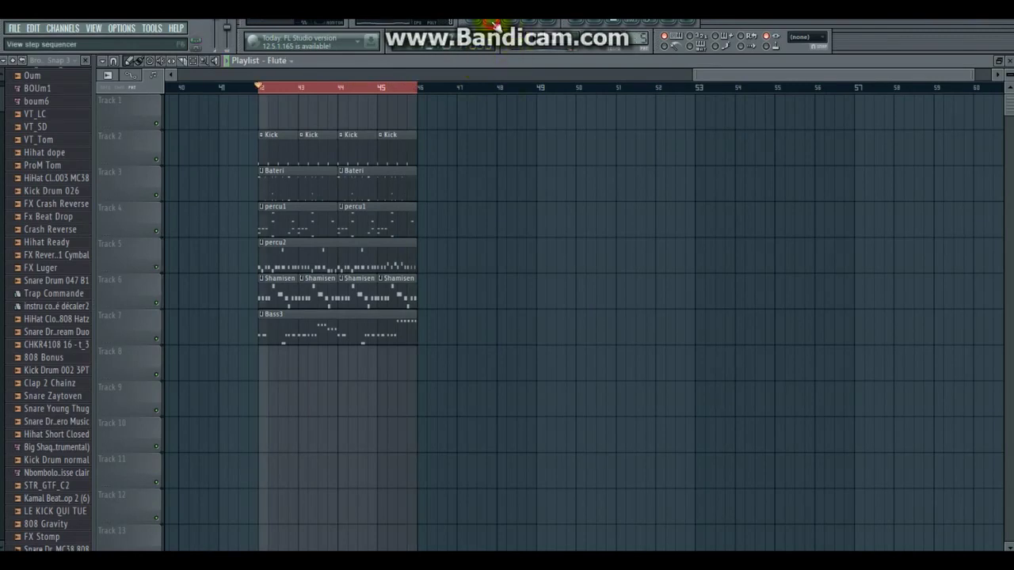
Step: Inspect the Hypersonic 2 #3 instrument of the Flute pattern and locate the Flute Tremolo Fade patch in the Woodwinds category
click(506, 47)
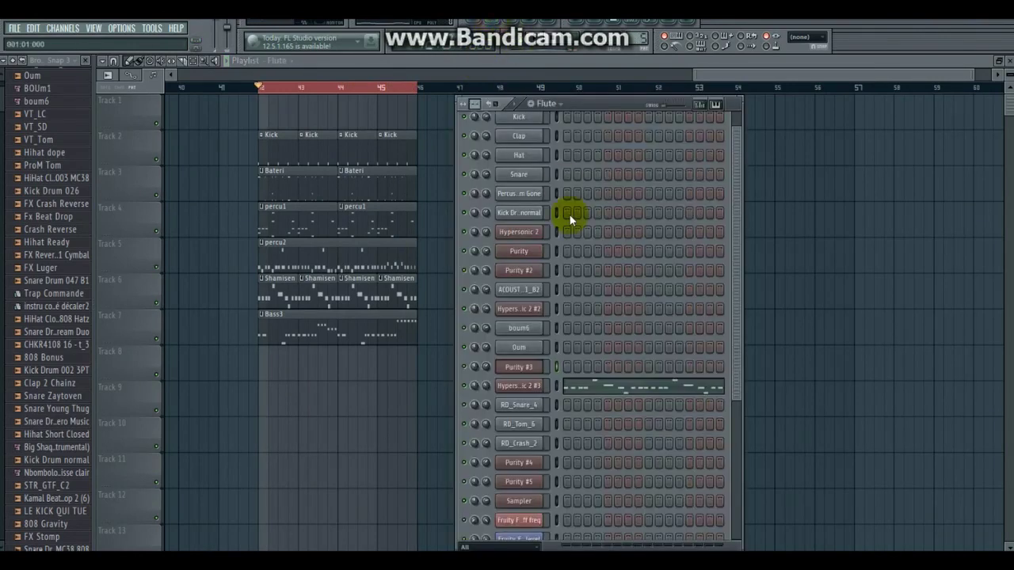
click(530, 385)
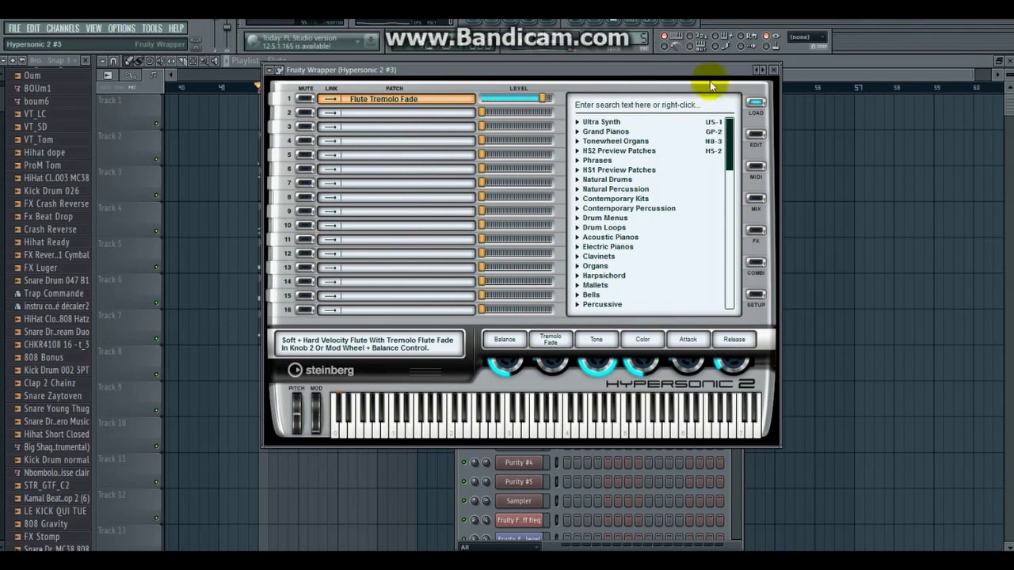
drag(708, 70, 697, 111)
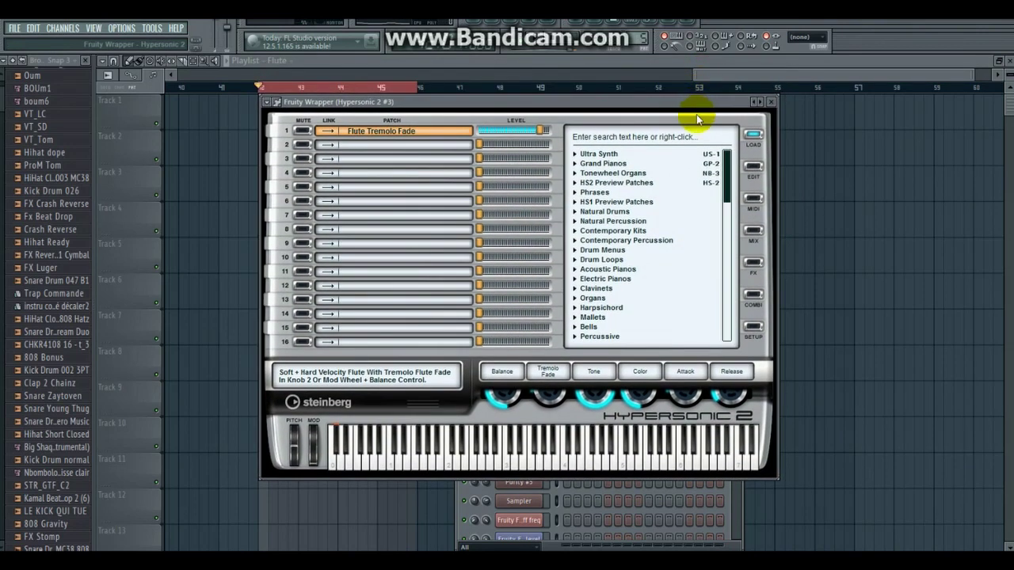
drag(730, 192, 729, 239)
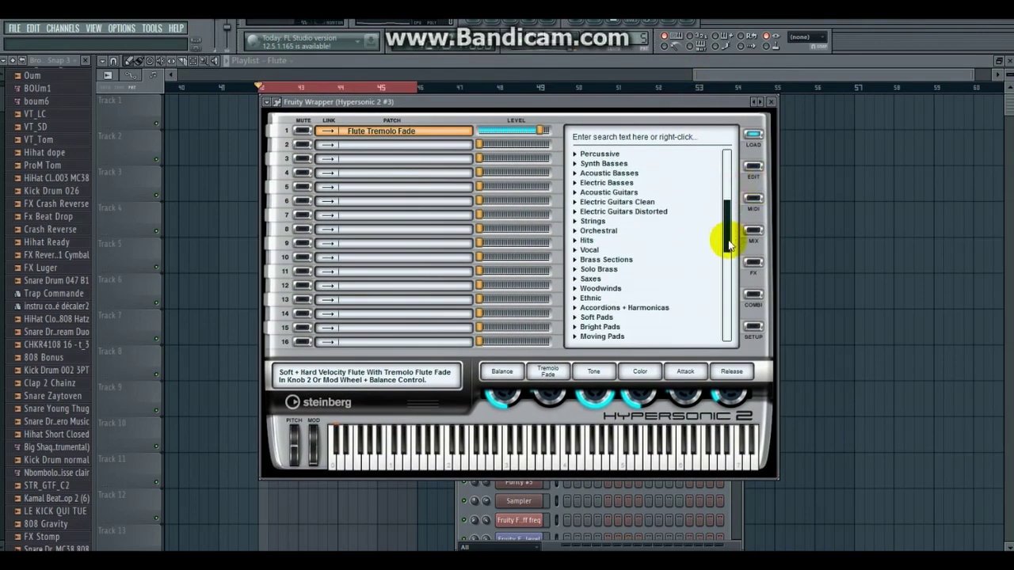
click(575, 290)
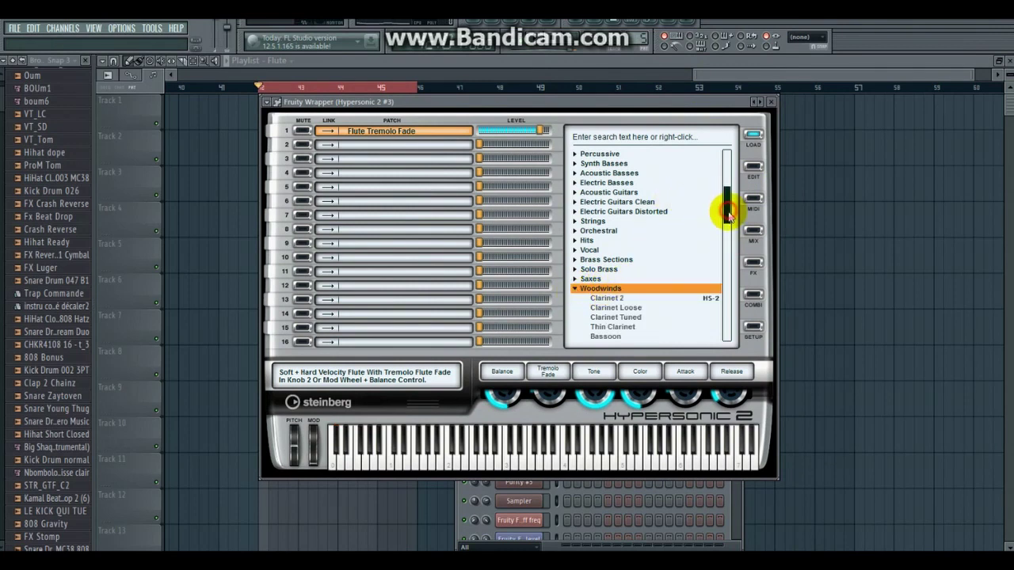
drag(728, 214, 672, 241)
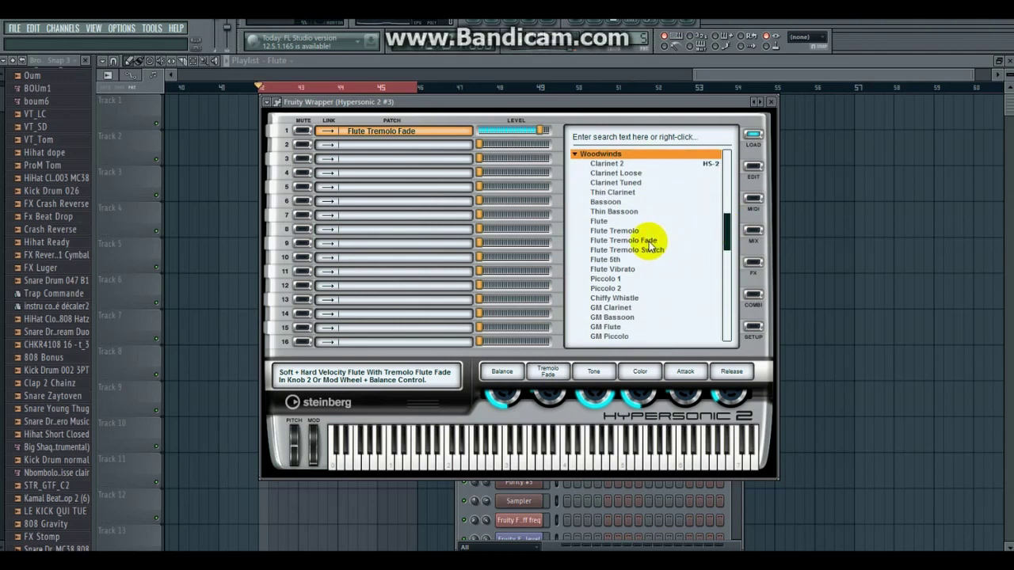
click(770, 101)
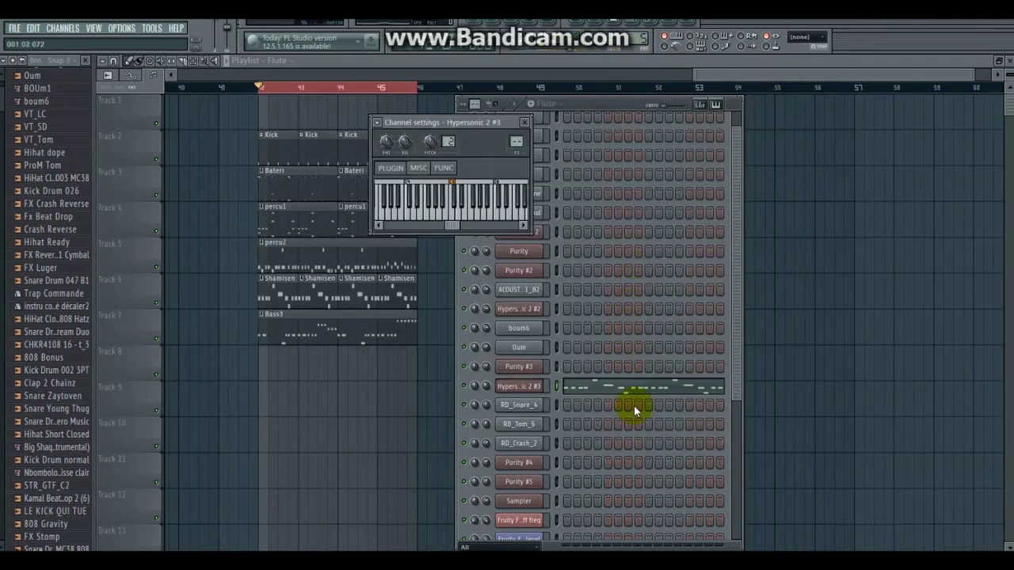
Step: Play the Flute pattern alone and examine all of its Hypersonic 2 #3 notes in the piano roll
key(space)
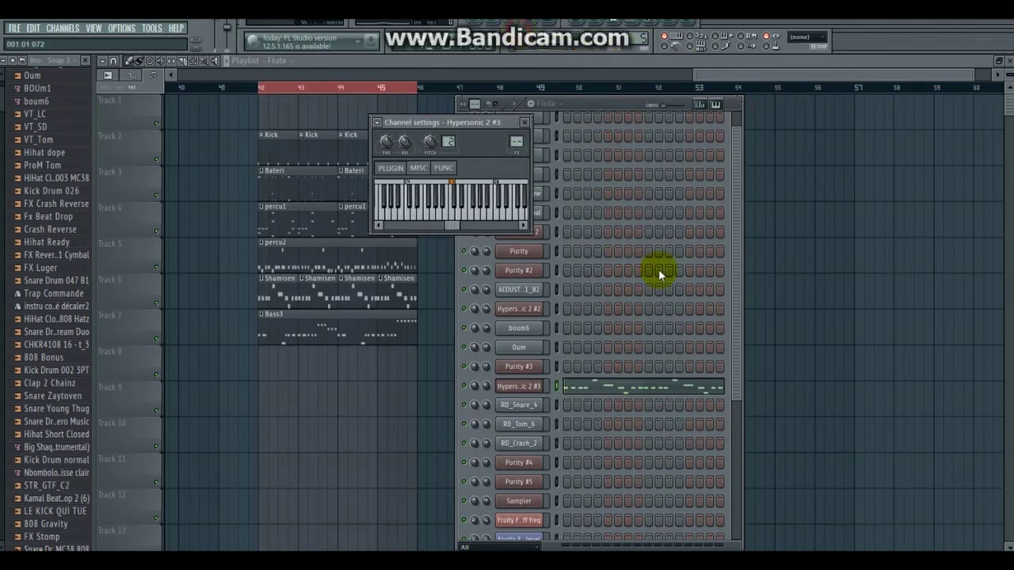
click(655, 388)
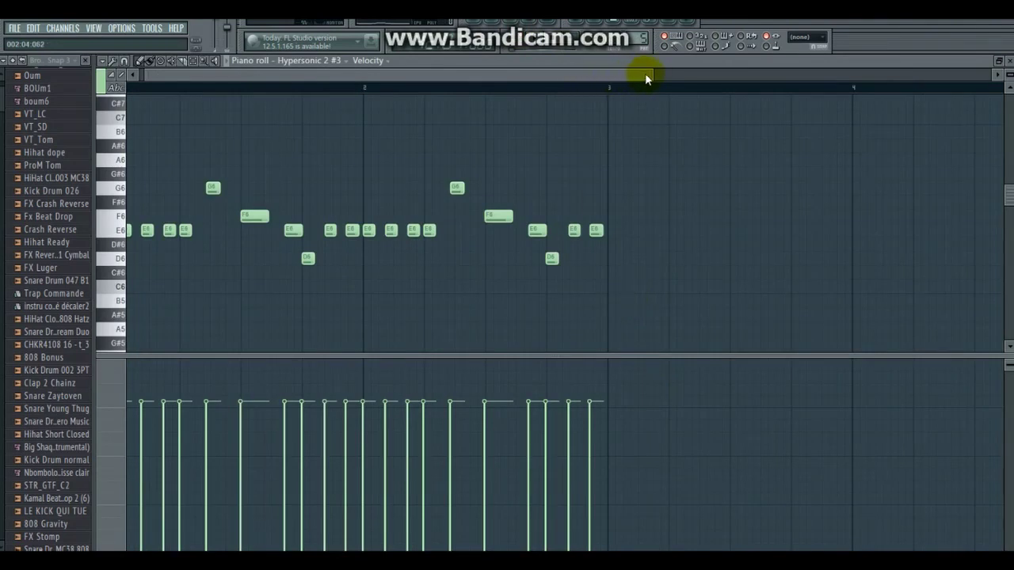
drag(645, 74, 464, 76)
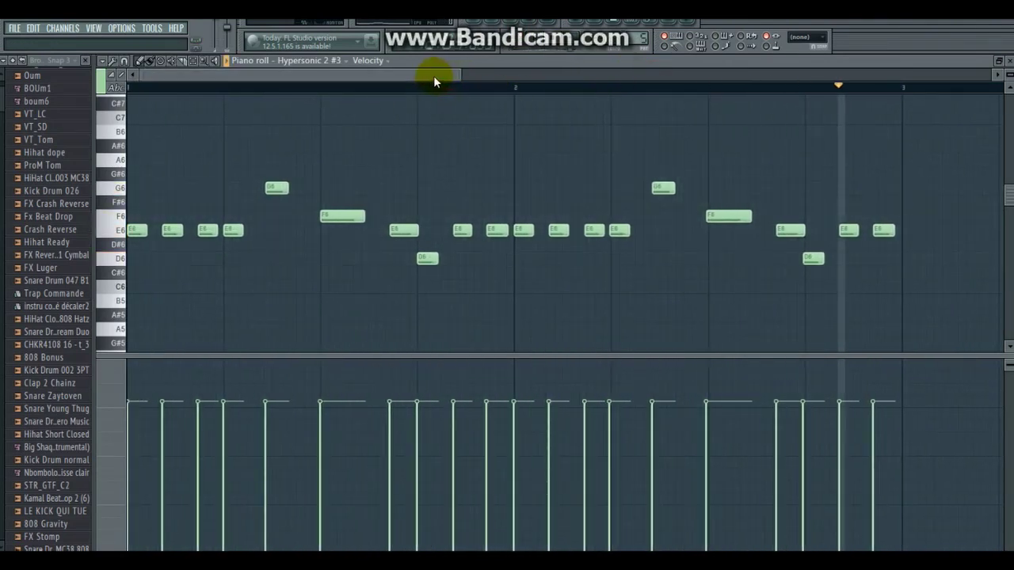
Step: Return to the playlist in song mode and place the Flute pattern on Track 8 at bars 42 and 44 during playback
click(524, 48)
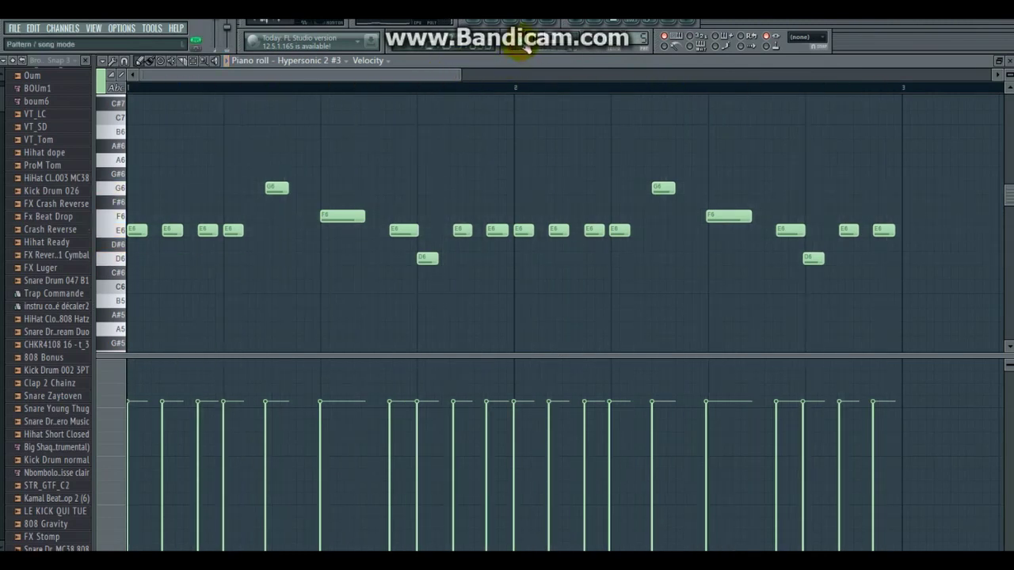
click(480, 25)
key(F5)
key(space)
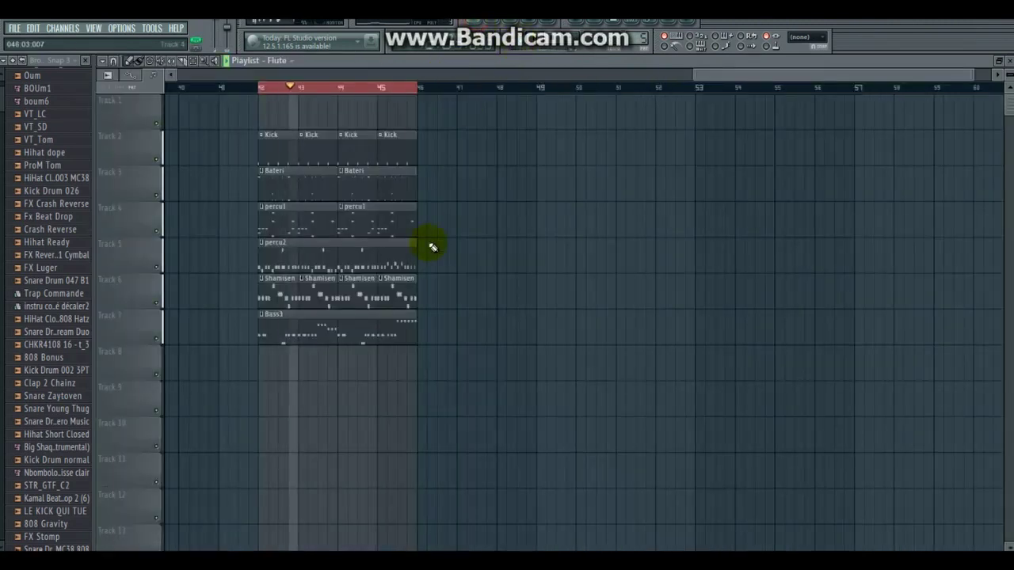
click(266, 373)
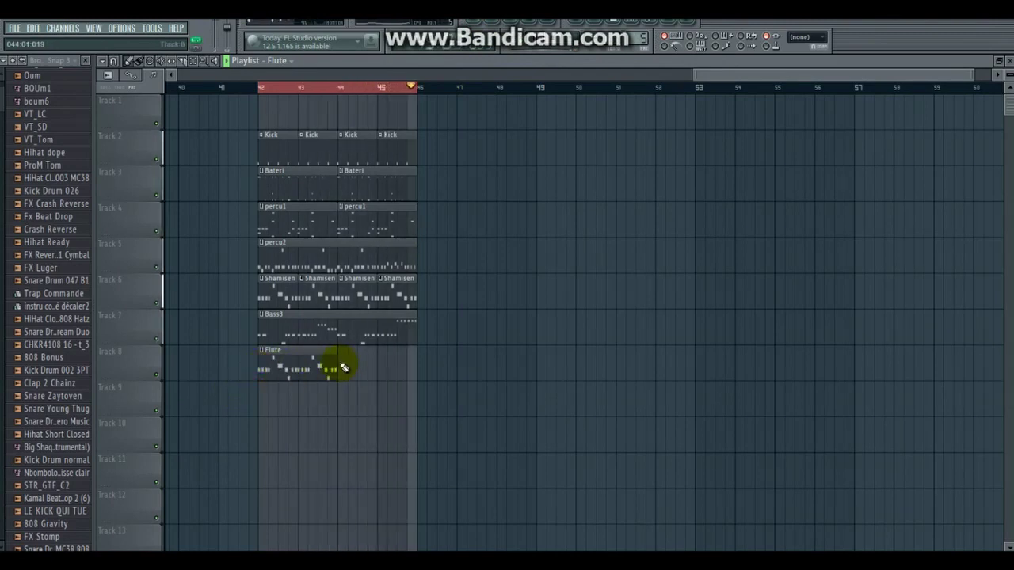
click(339, 364)
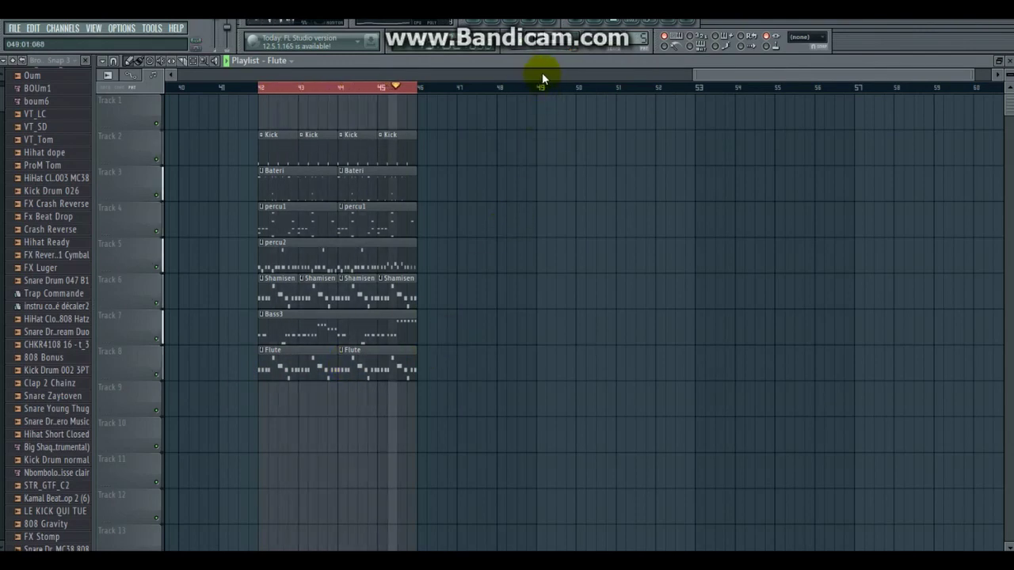
Step: Select the Guitare pattern, place it in the playlist at bar 42 and move the clip to Track 9
click(291, 61)
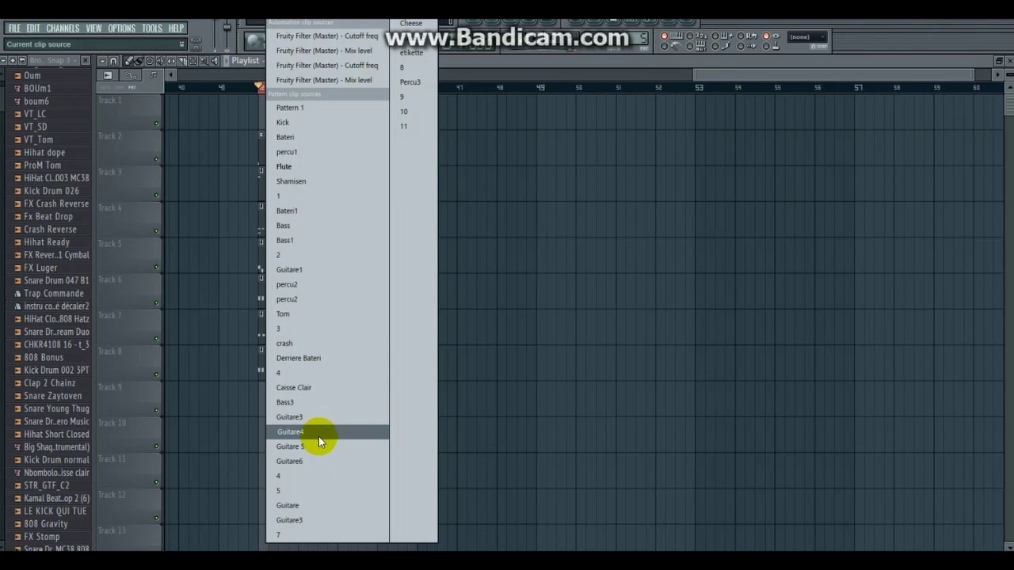
click(307, 505)
click(267, 430)
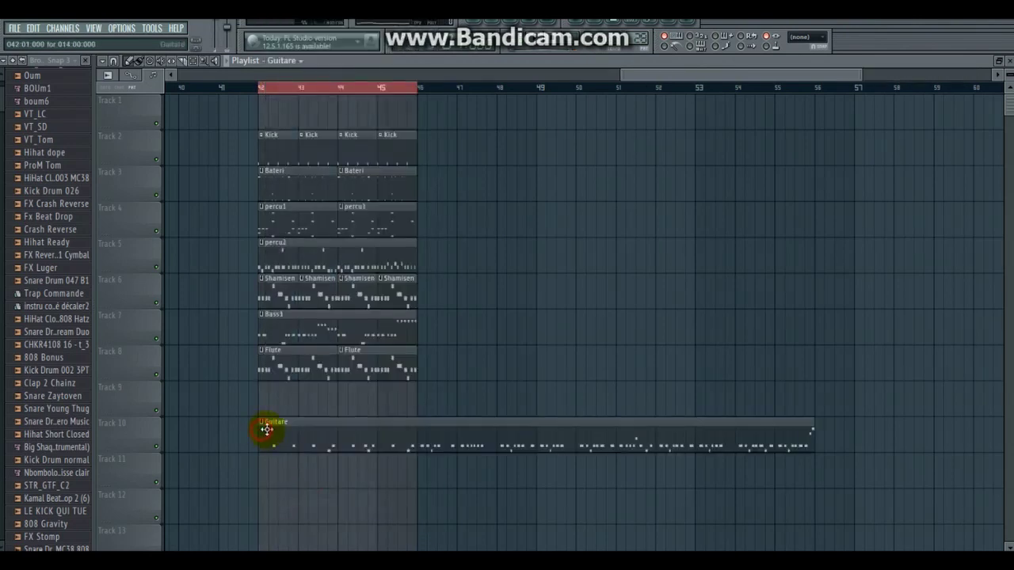
click(315, 439)
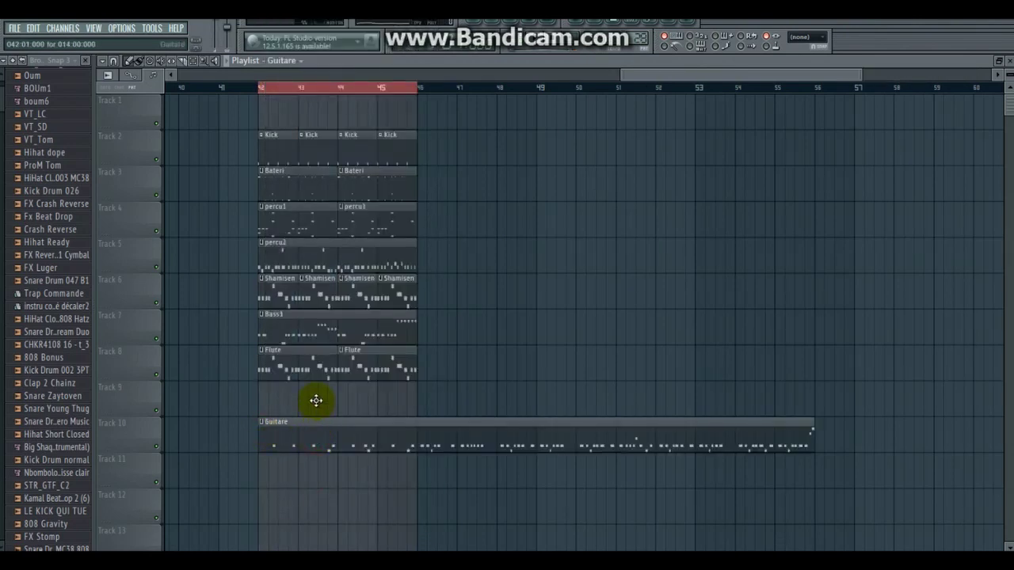
drag(316, 401, 312, 398)
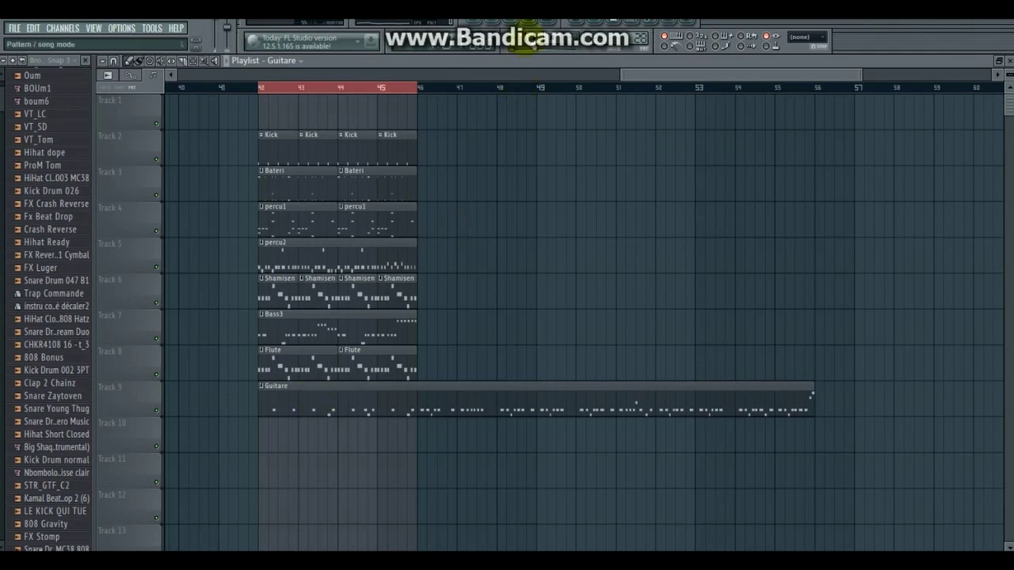
Step: Examine the Purity #5 preset of the Guitare pattern and its piano roll notes while listening to the pattern alone
click(501, 27)
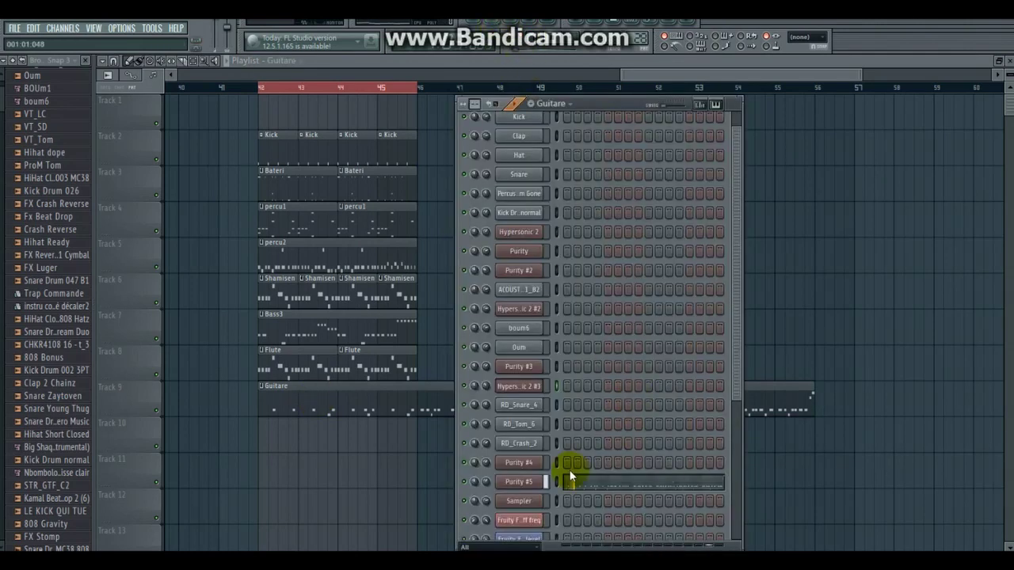
click(545, 483)
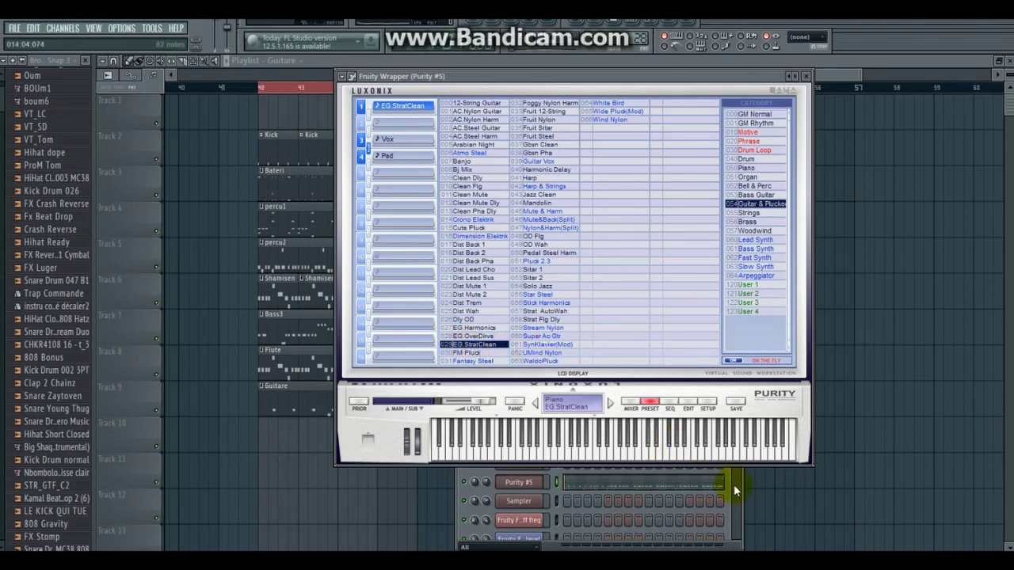
click(704, 482)
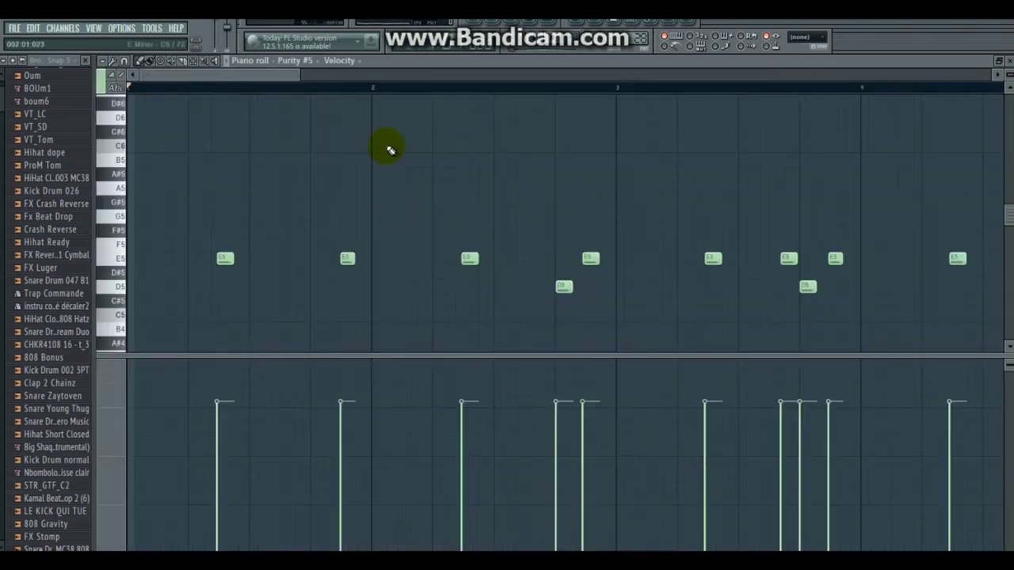
drag(304, 75, 379, 76)
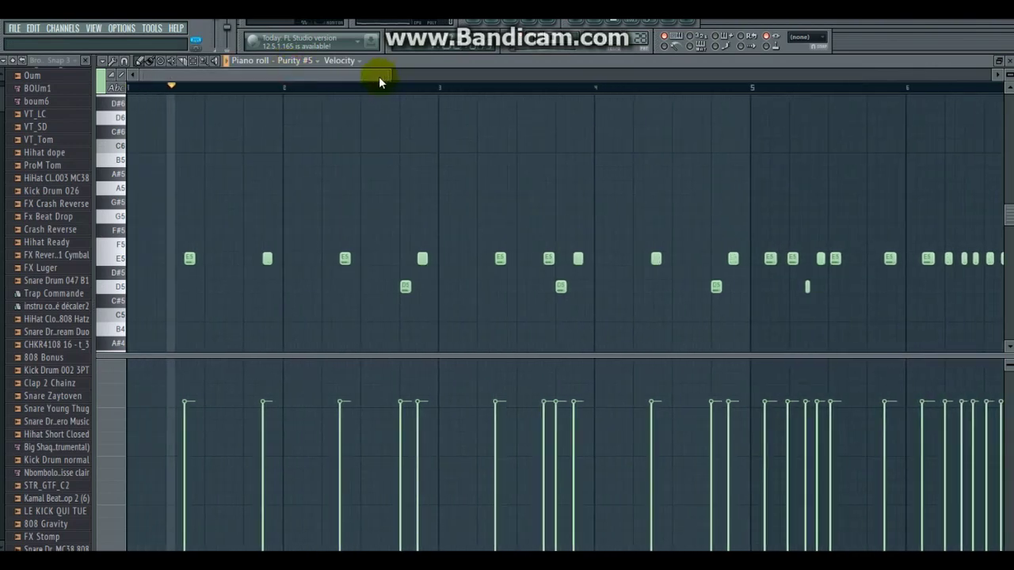
scroll(377, 75, down, 1)
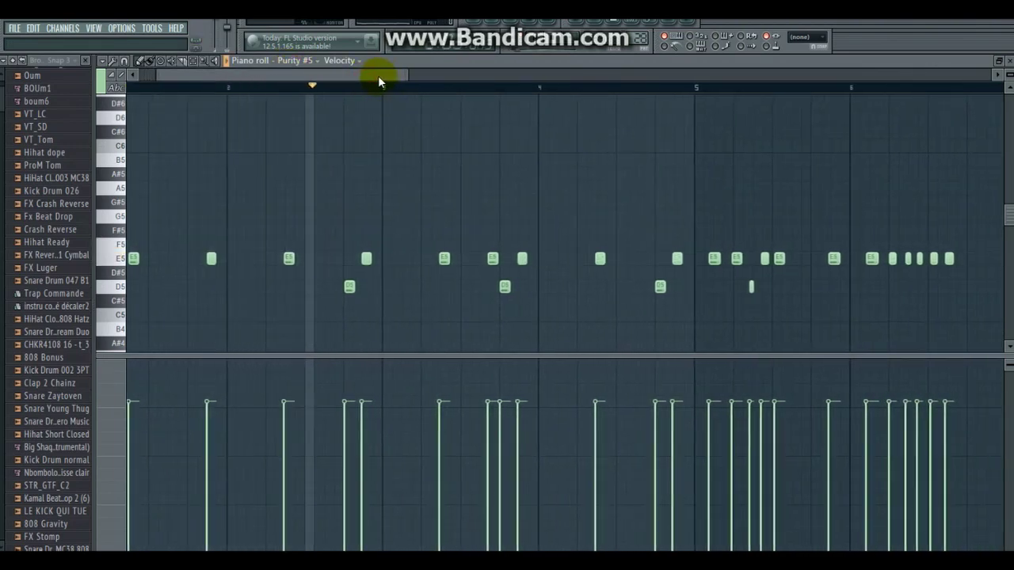
drag(380, 76, 511, 87)
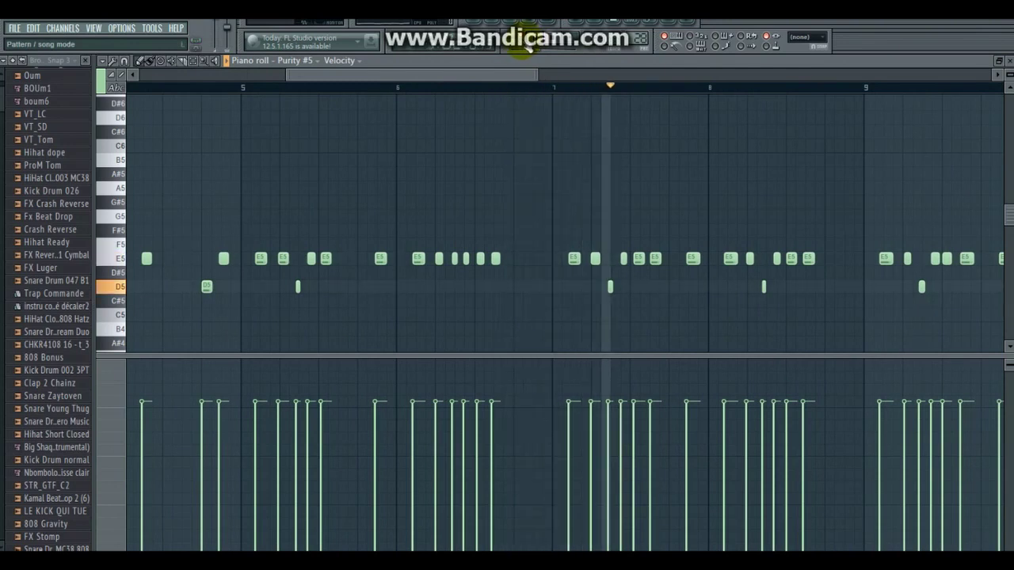
Step: Return to the playlist and trim the opening bars off the Guitare clip on Track 9, keeping its start at bar 42
click(485, 27)
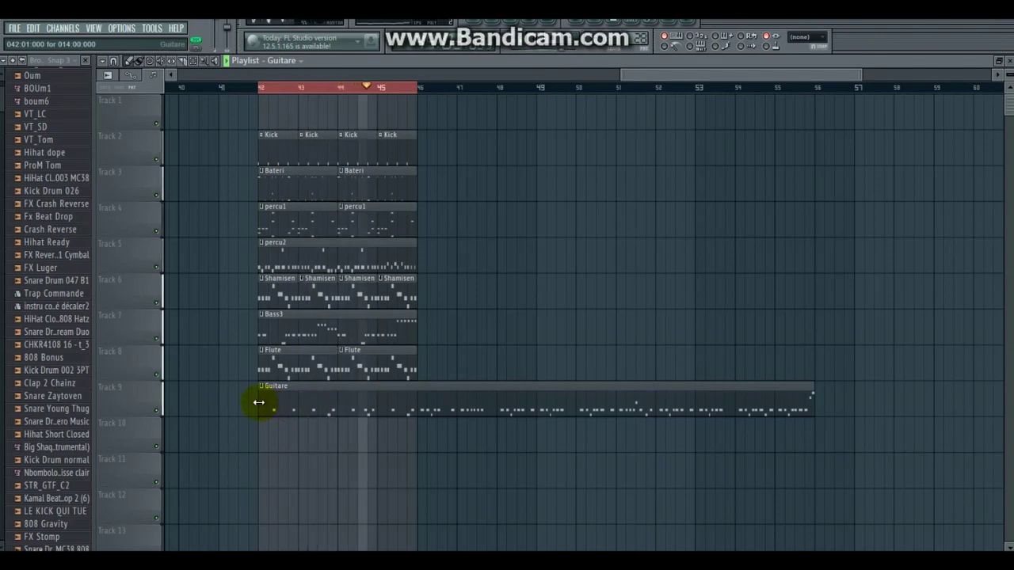
drag(258, 403, 301, 407)
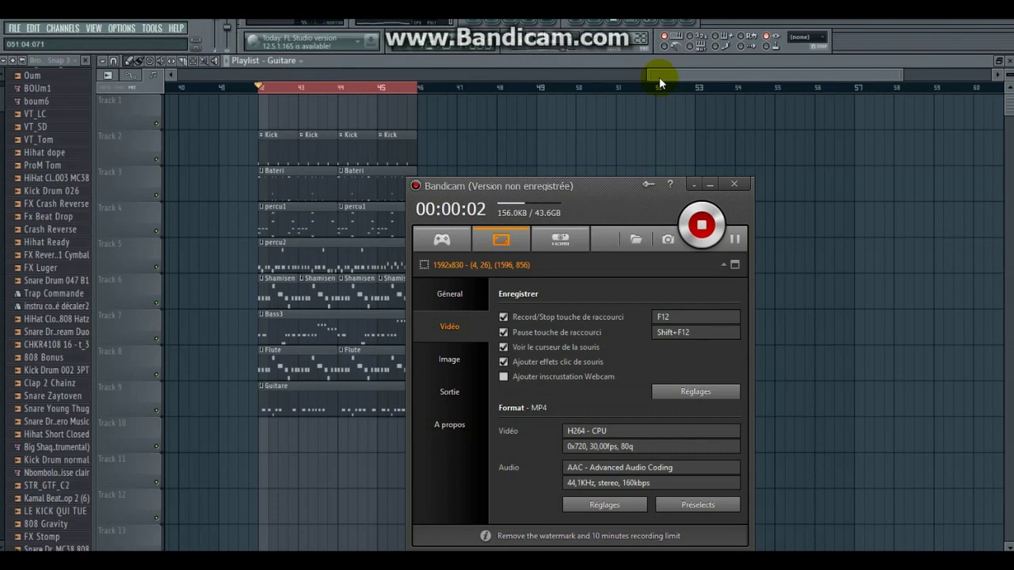
Step: Clear the loop selection over bars 42 to 45 and show the beginning of the full song arrangement
drag(659, 76, 610, 74)
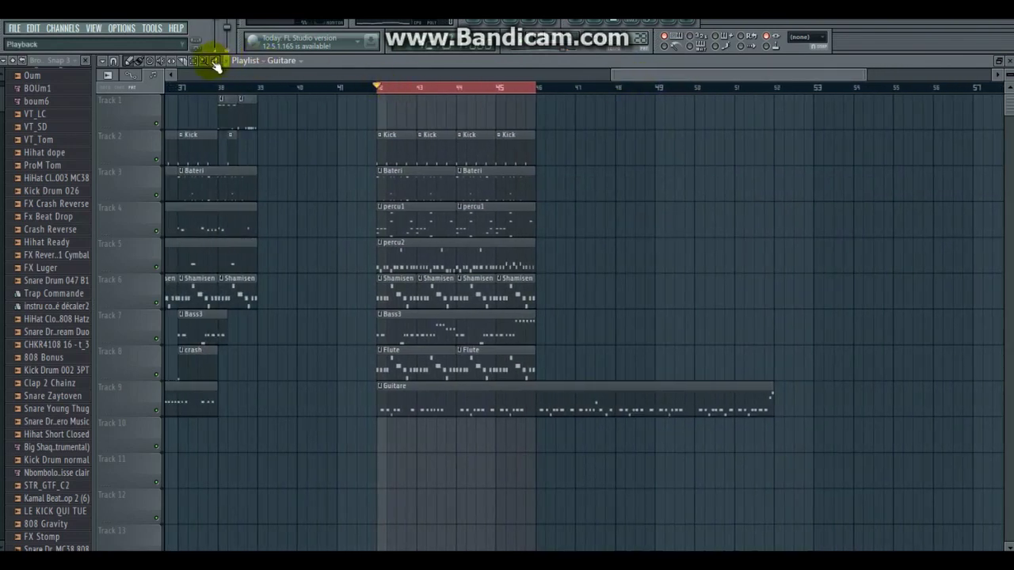
click(499, 88)
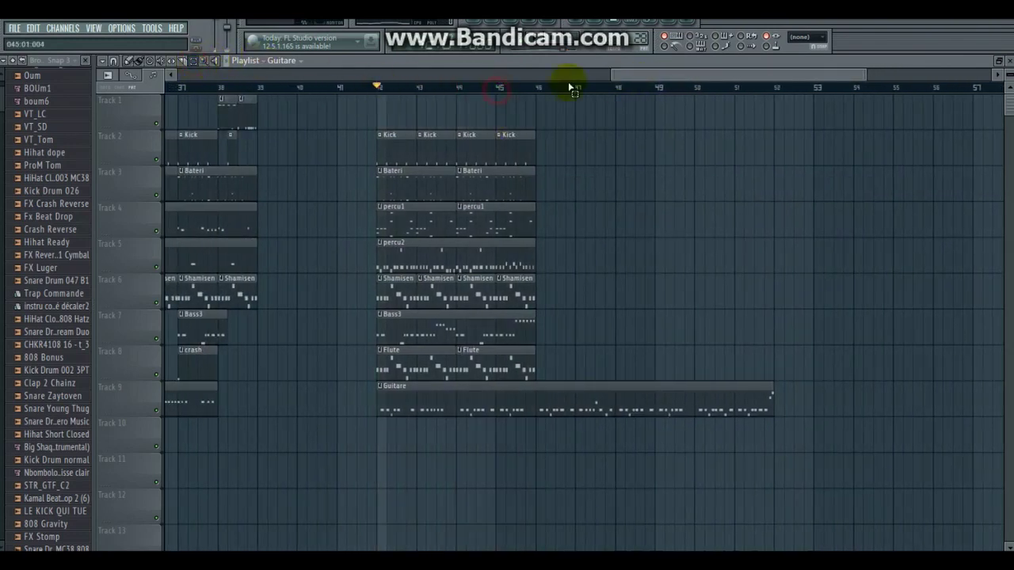
drag(643, 79, 130, 93)
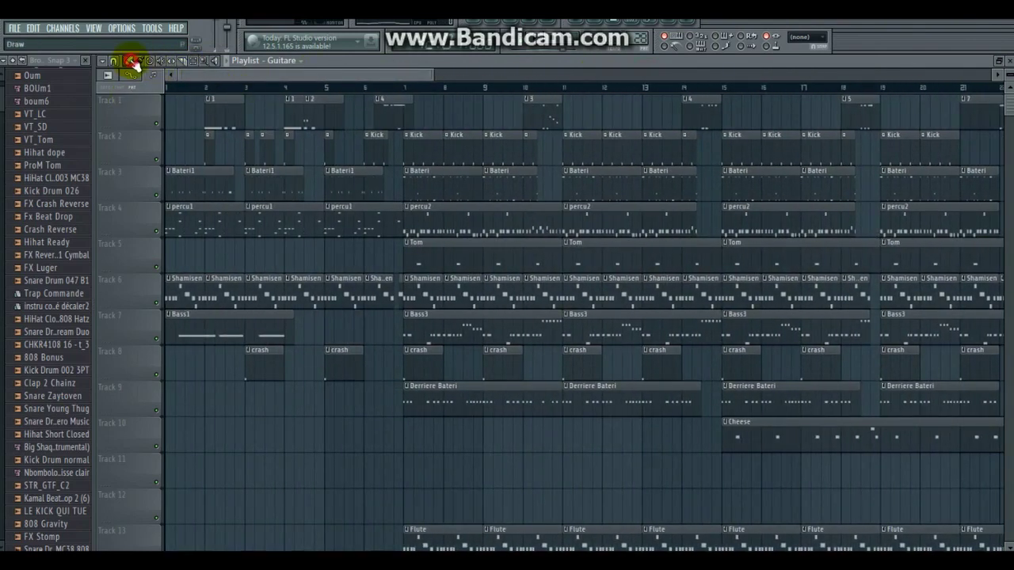
Step: Play the first bars of the arrangement and examine the effect chain on the mixer's Master track
drag(433, 76, 352, 76)
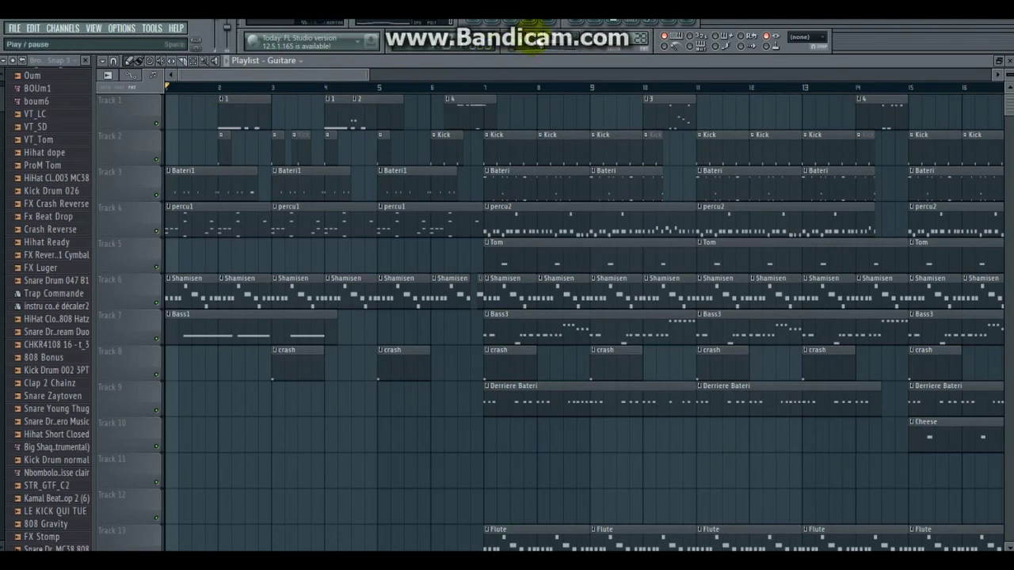
click(535, 44)
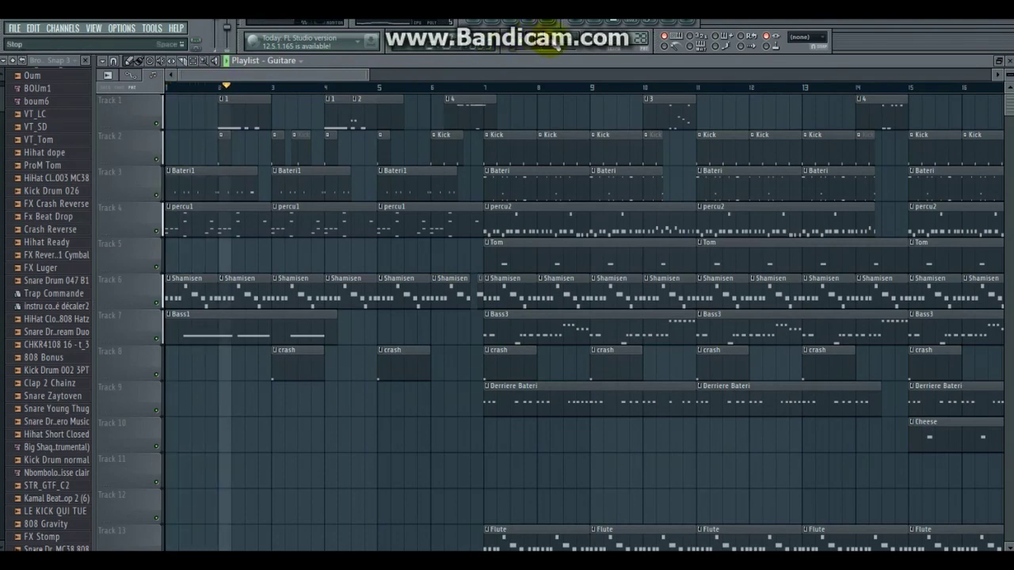
click(549, 44)
key(F9)
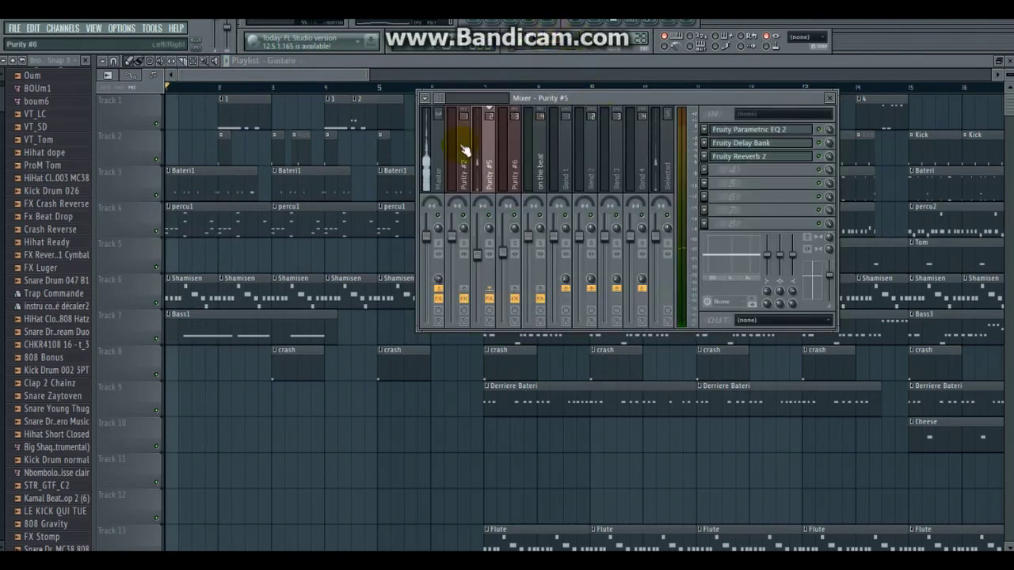
click(438, 158)
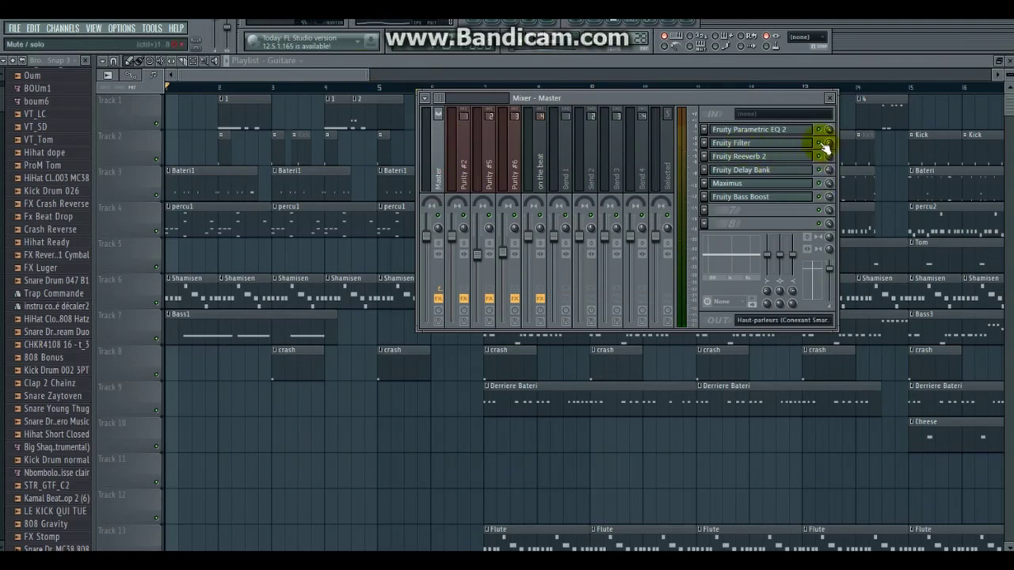
key(F9)
Step: Listen to the intro while examining the Fruity Filter cutoff and mix level envelopes on Tracks 18 and 19
scroll(1010, 152, down, 6)
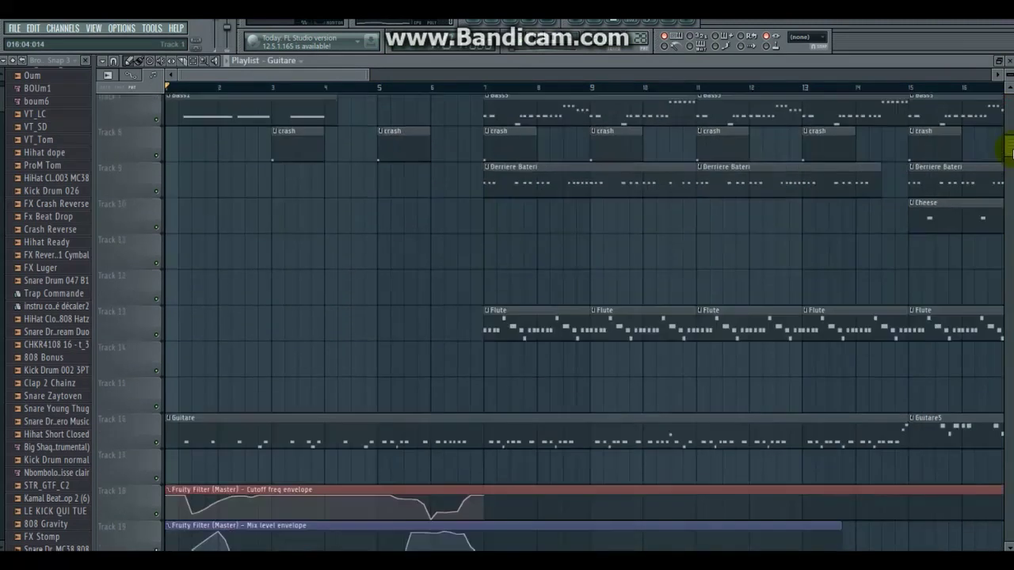
scroll(1005, 157, down, 3)
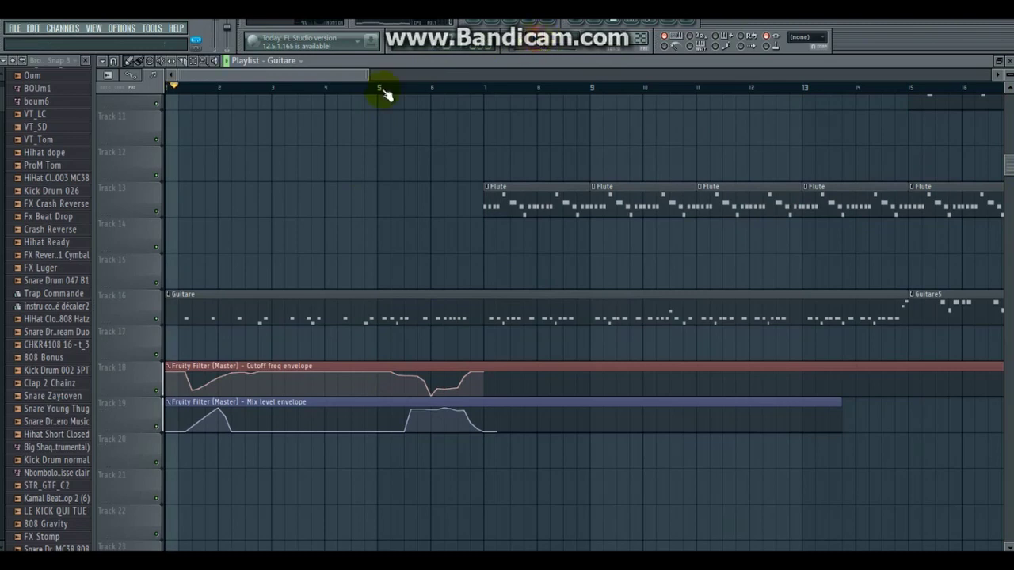
drag(369, 76, 433, 76)
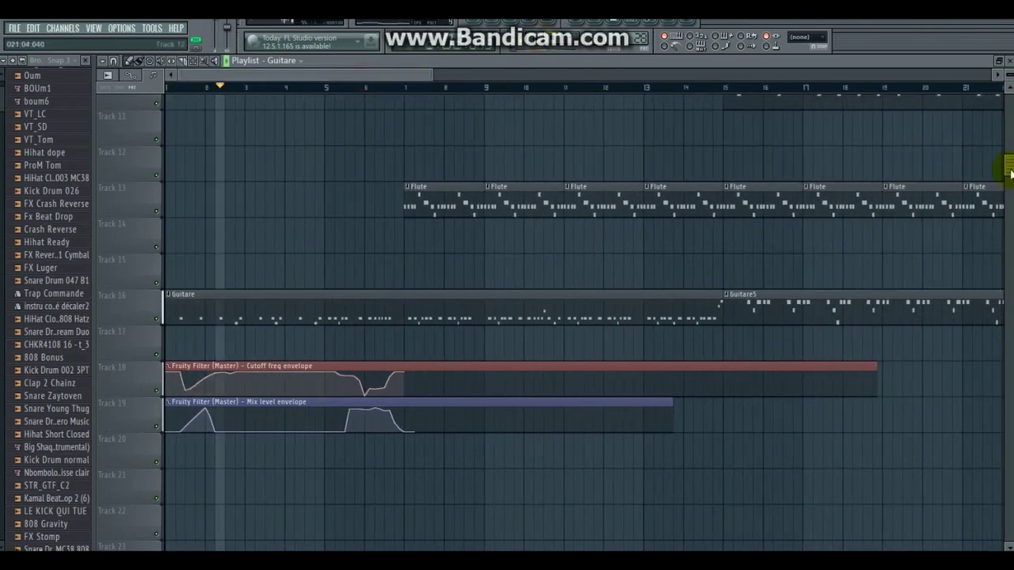
scroll(1003, 152, up, 10)
key(space)
key(space)
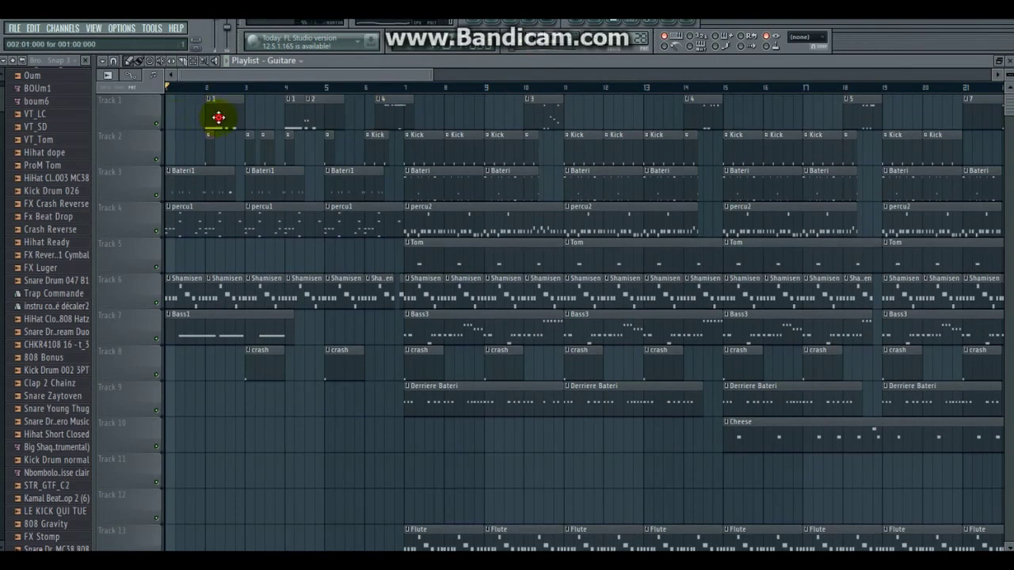
Step: Examine the channels of pattern 1 in the step sequencer and listen to the intro where it plays
click(541, 49)
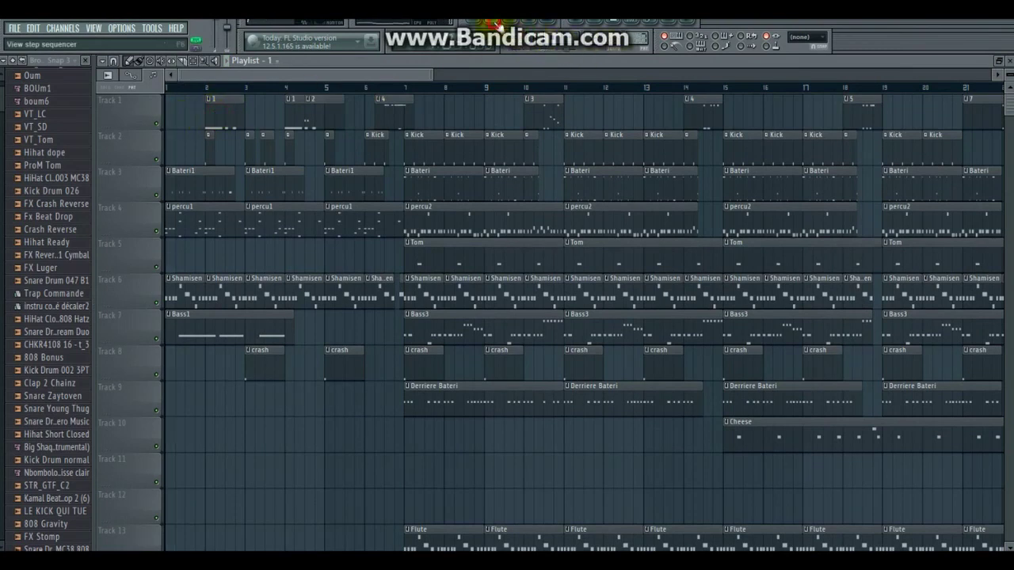
click(495, 26)
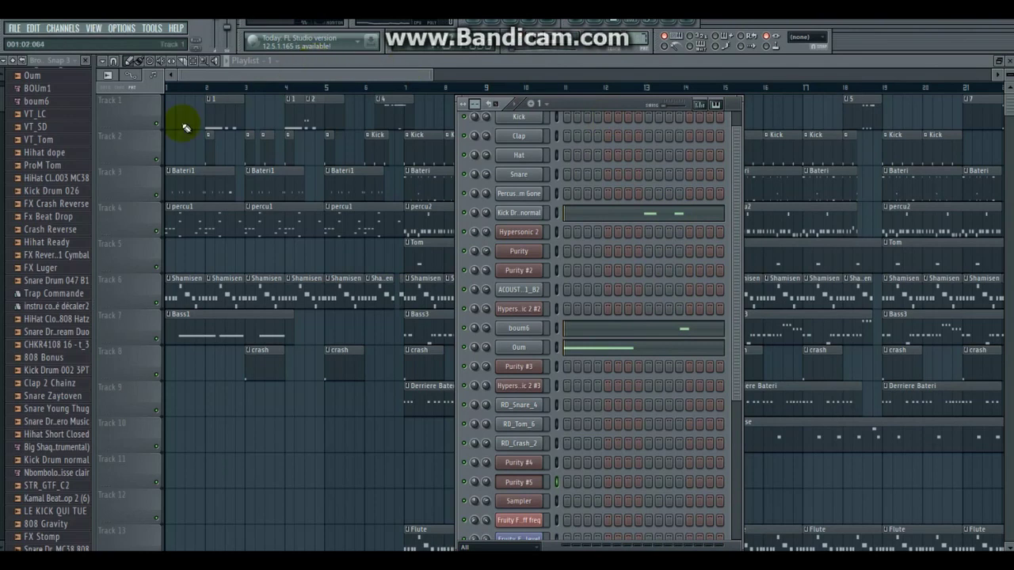
click(514, 41)
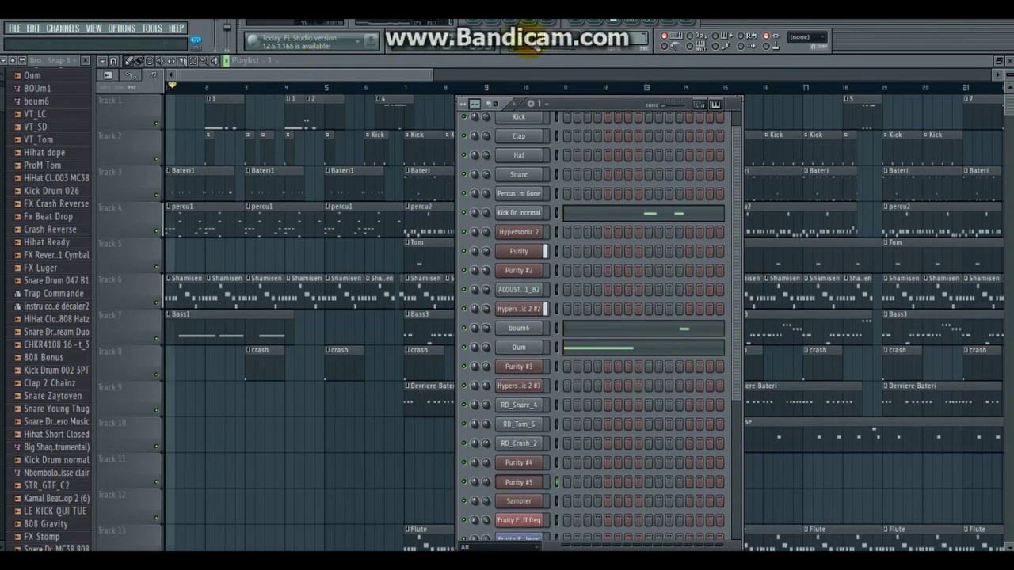
click(290, 70)
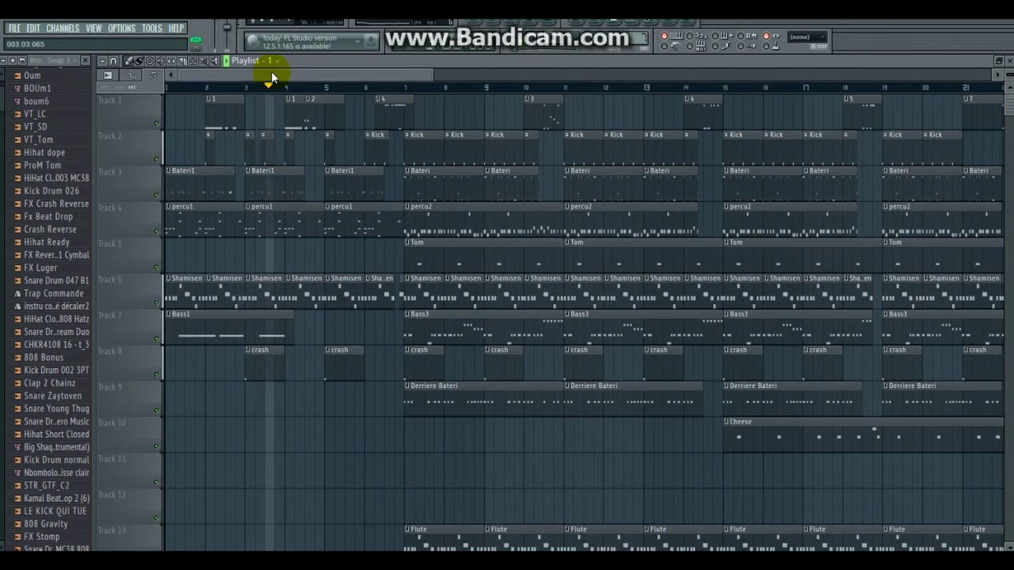
Step: Examine the Hypersonic 2 notes of pattern 2 in the piano roll and listen to the pattern alone
click(274, 73)
drag(275, 72, 278, 72)
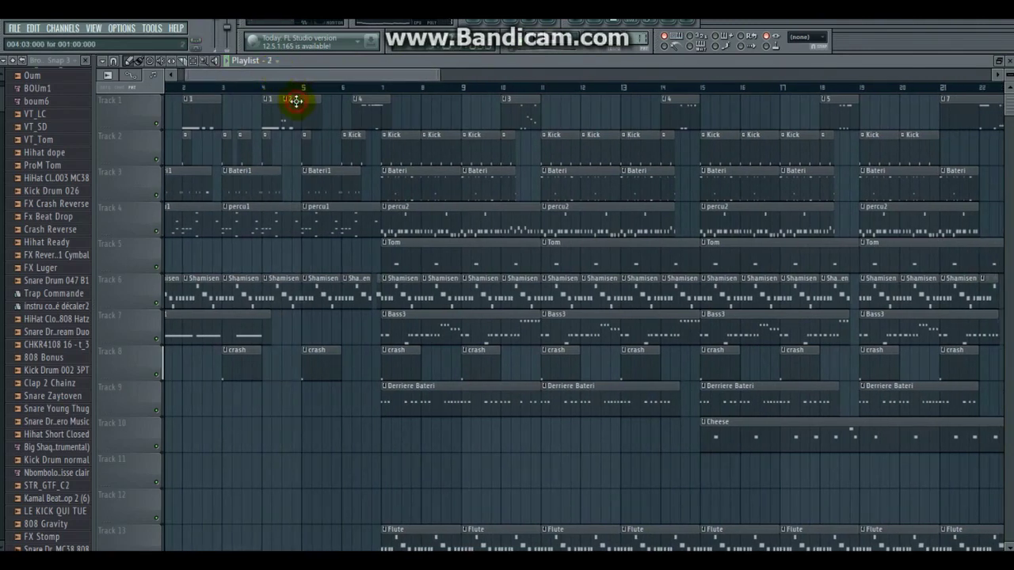
click(497, 26)
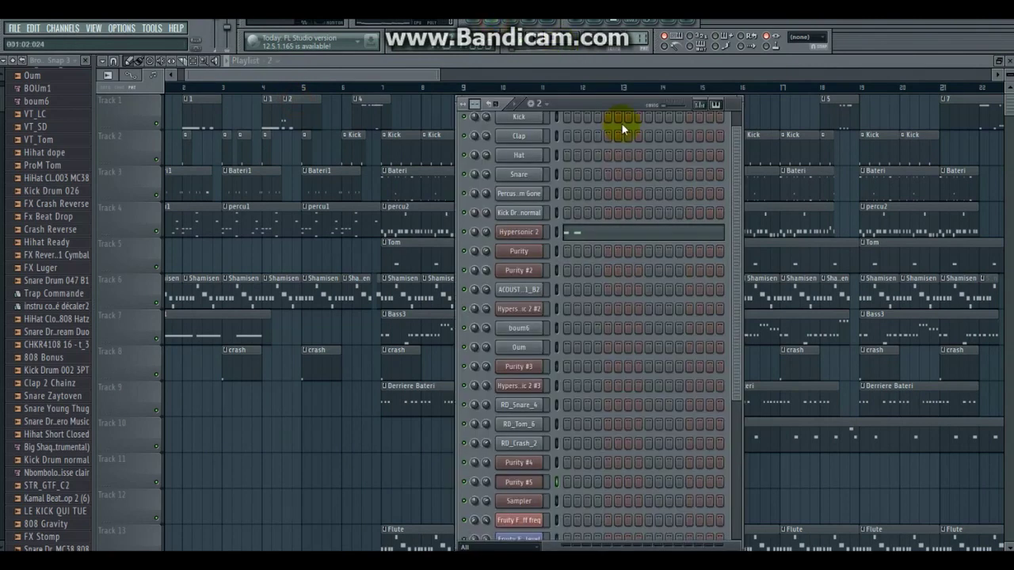
click(601, 234)
click(148, 73)
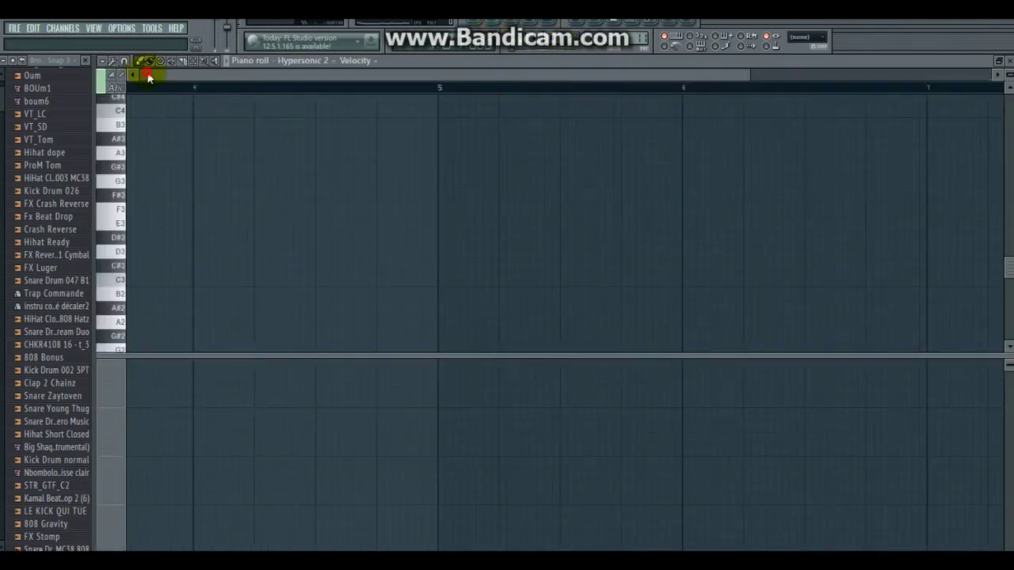
click(125, 223)
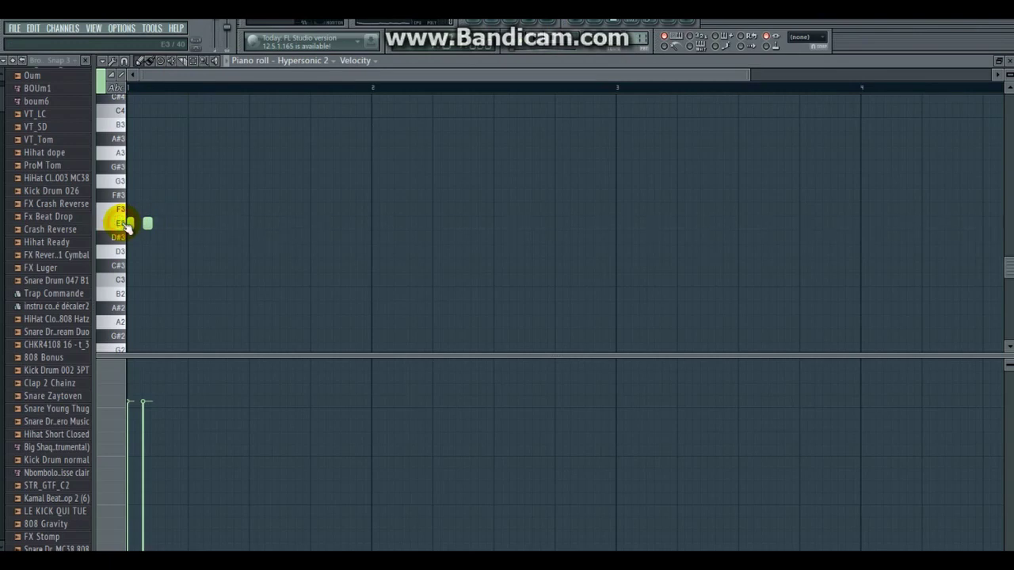
click(526, 37)
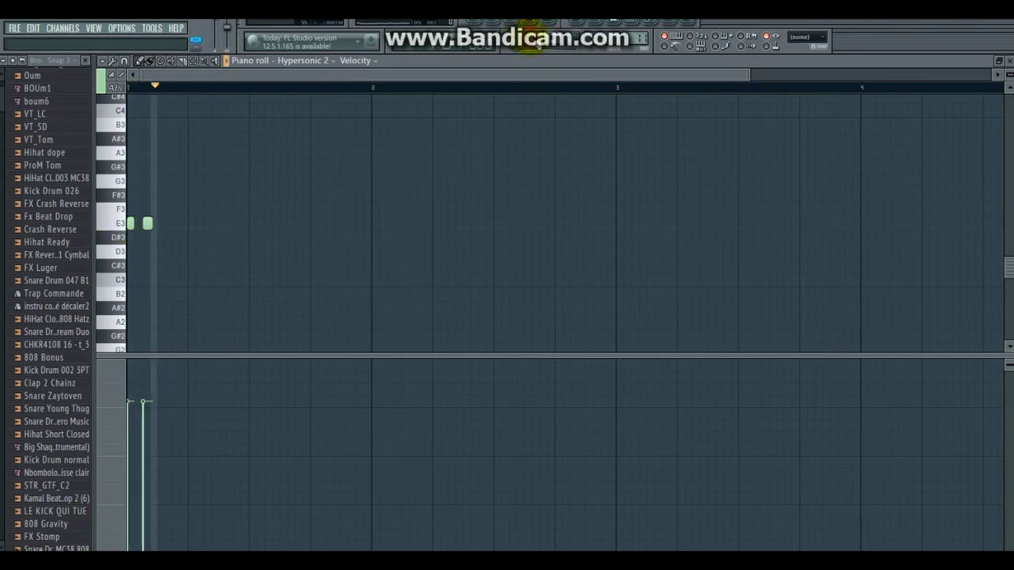
click(547, 40)
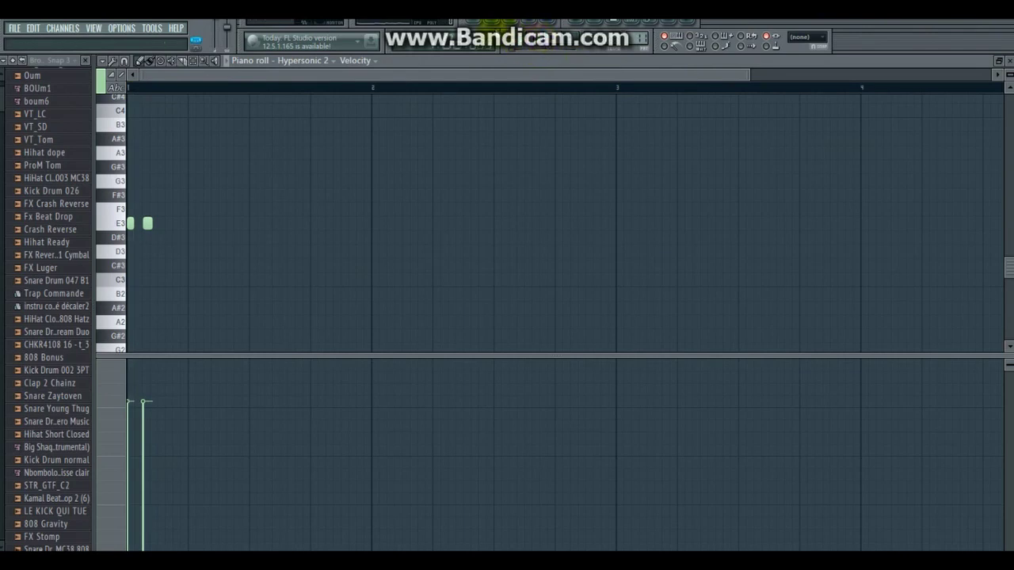
Step: Return to the playlist and listen to the song from the intro through the full beat around bars 7 to 10
click(481, 27)
key(space)
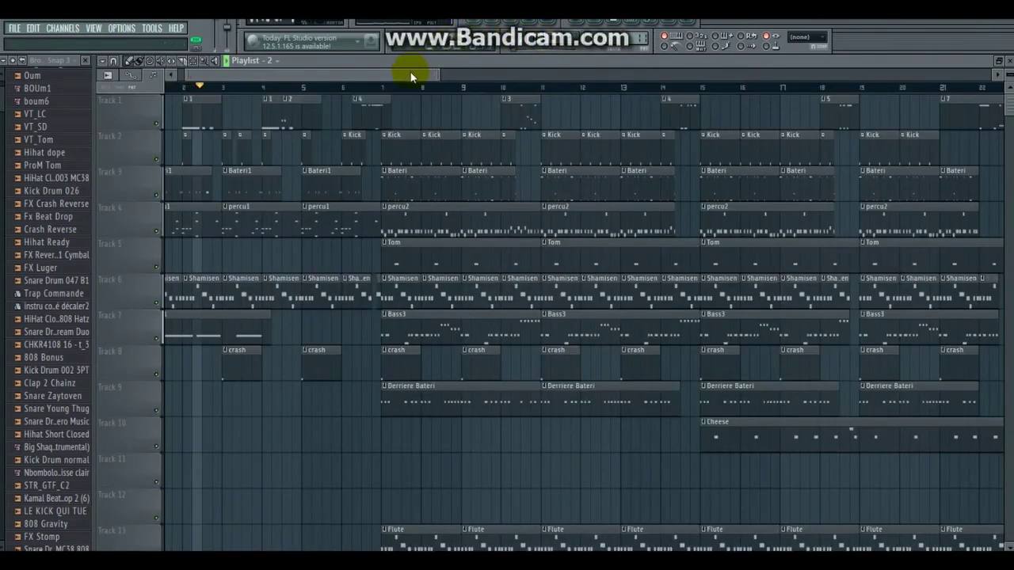
drag(392, 72, 388, 71)
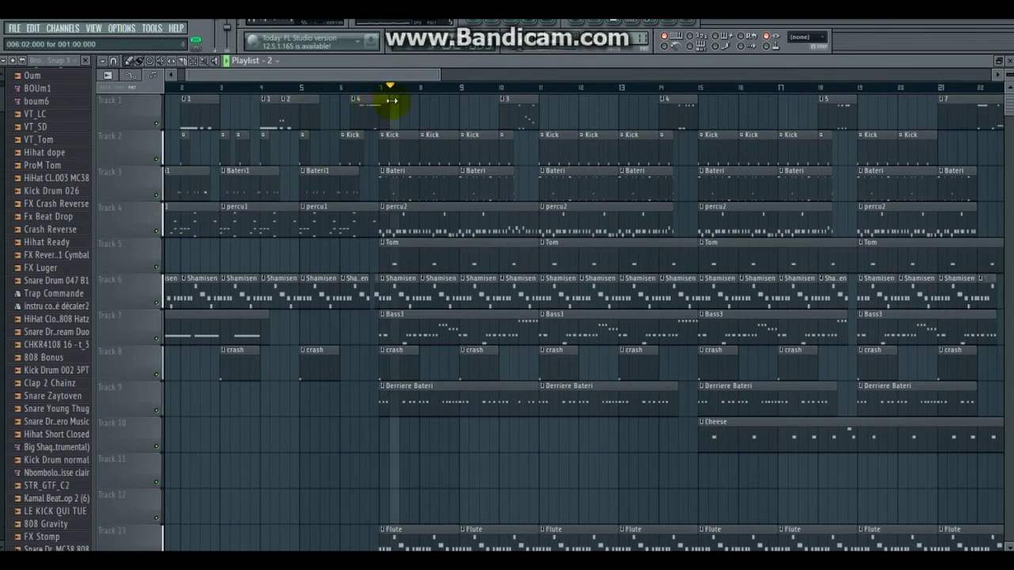
drag(409, 75, 423, 76)
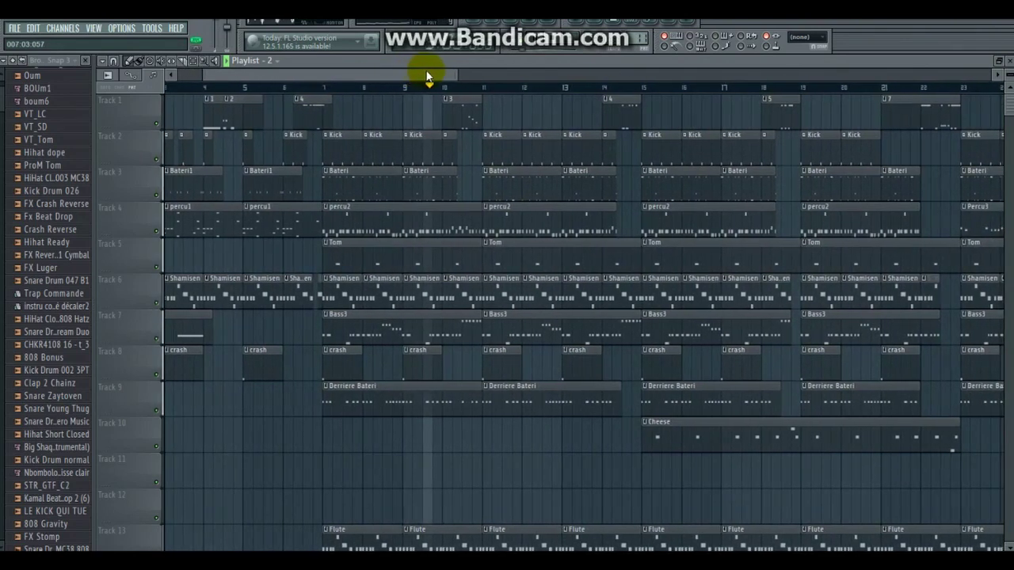
drag(428, 76, 433, 75)
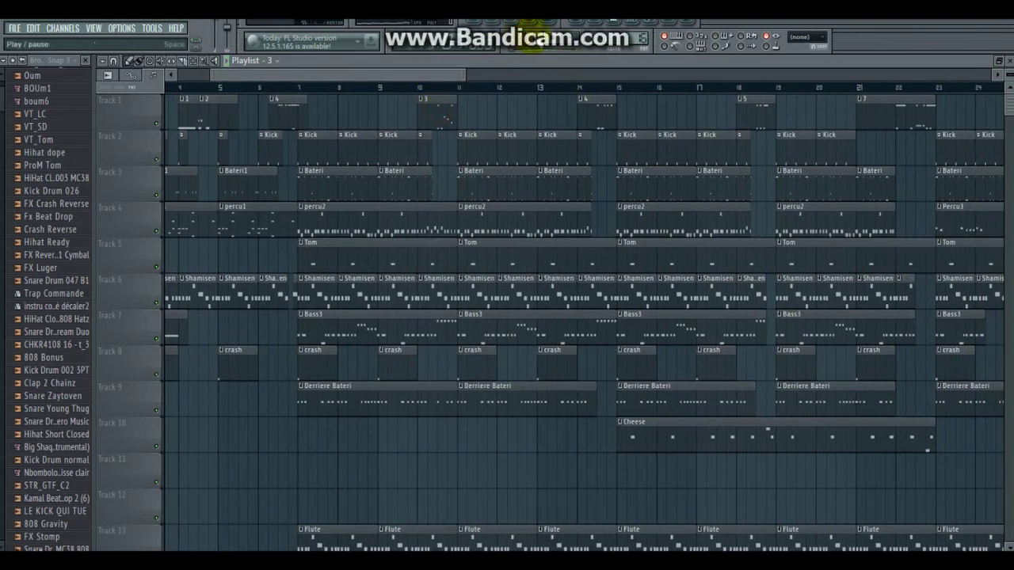
Step: Examine the Hypersonic 2 and RD_Crash_2 notes of pattern 3 in the piano roll and listen to the pattern
click(499, 28)
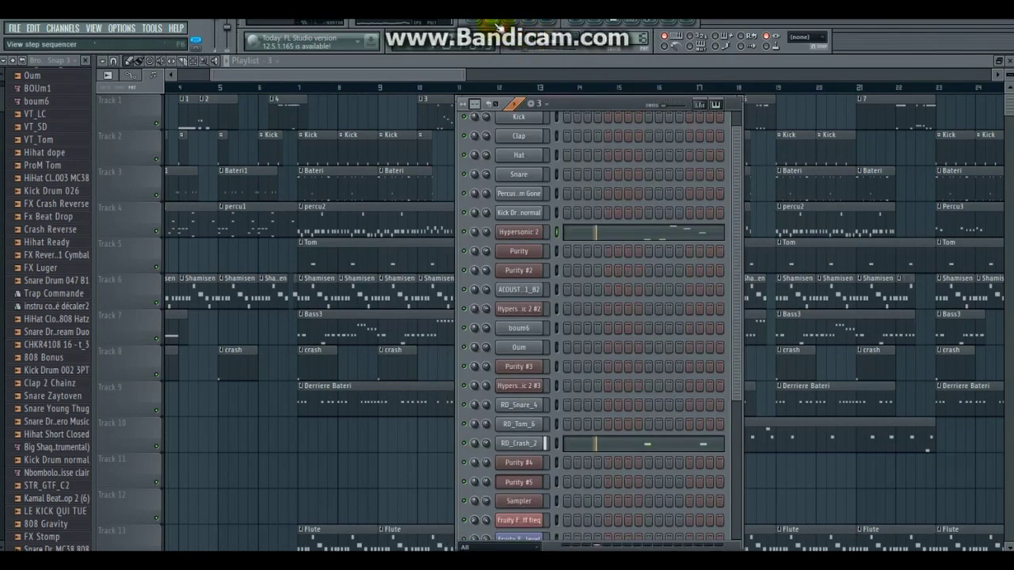
click(673, 234)
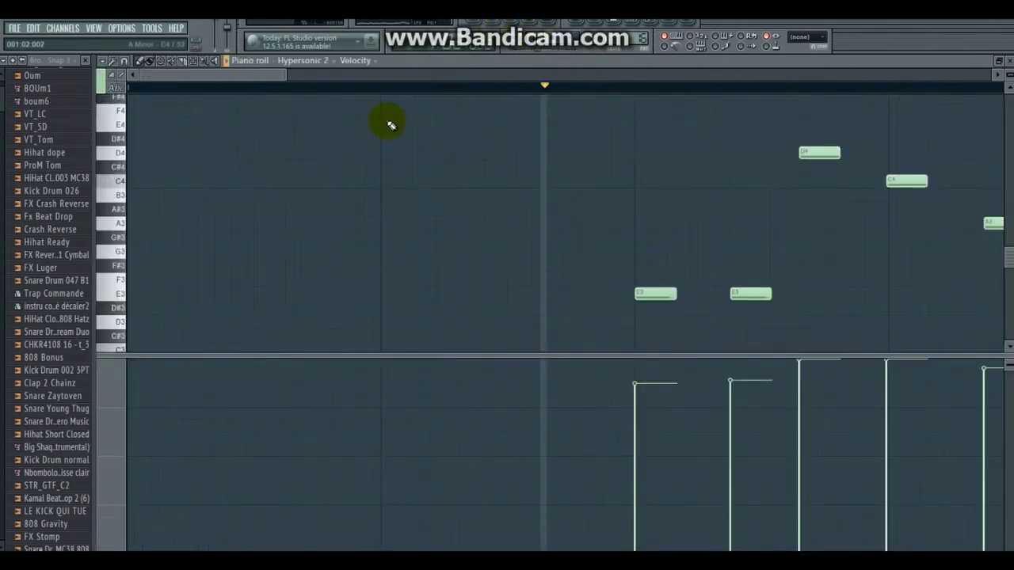
drag(286, 72, 331, 78)
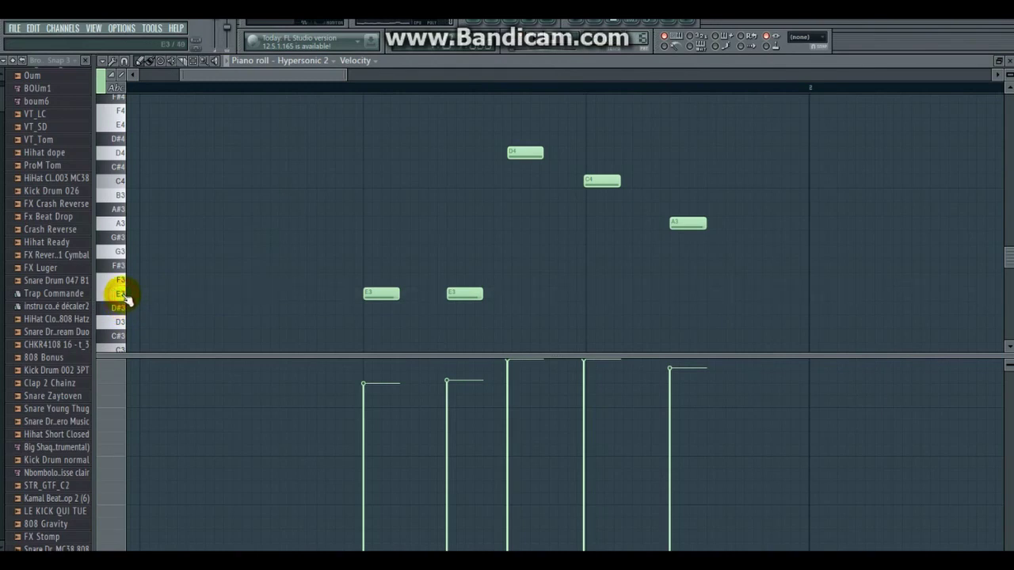
click(117, 169)
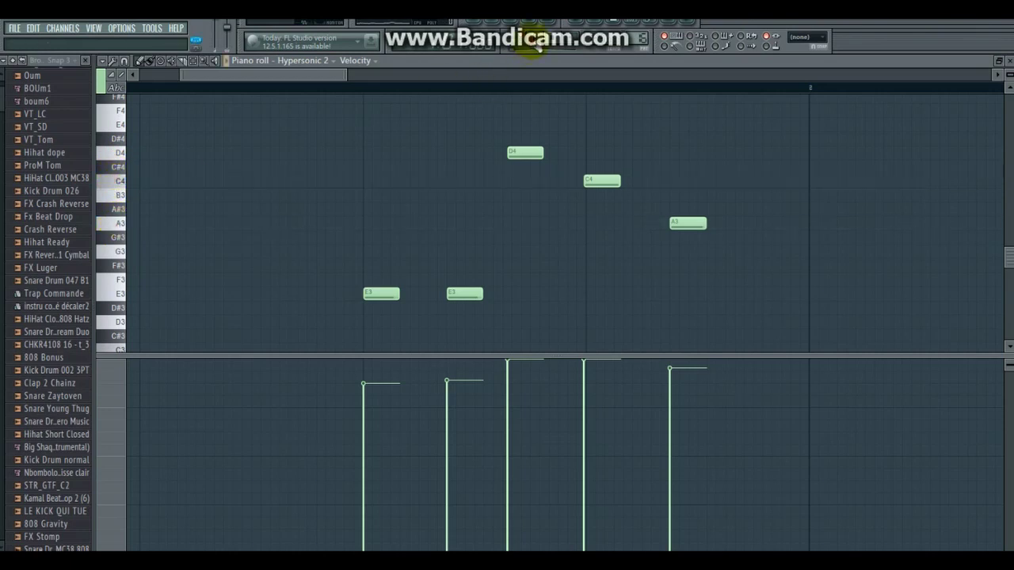
click(537, 45)
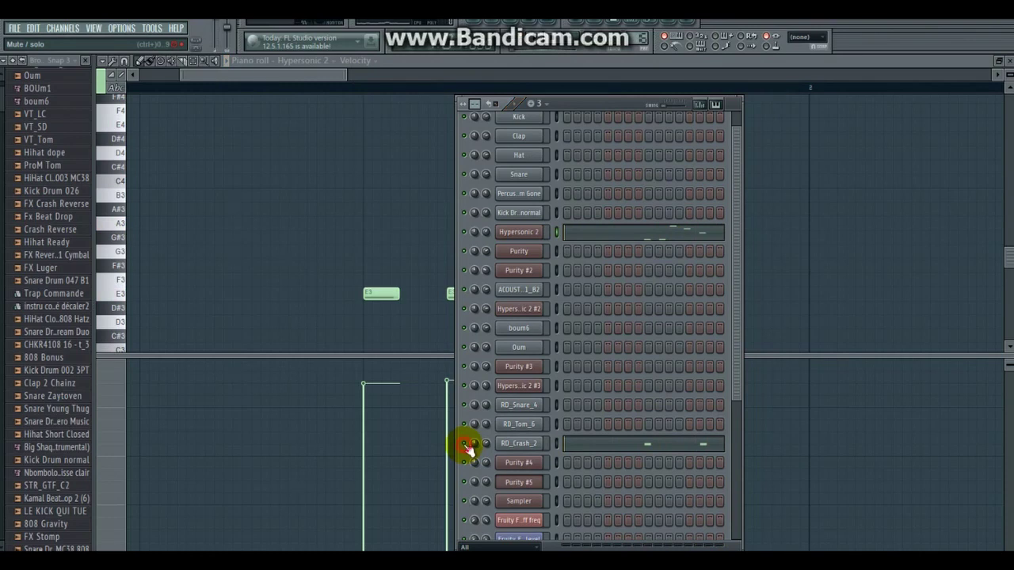
click(645, 445)
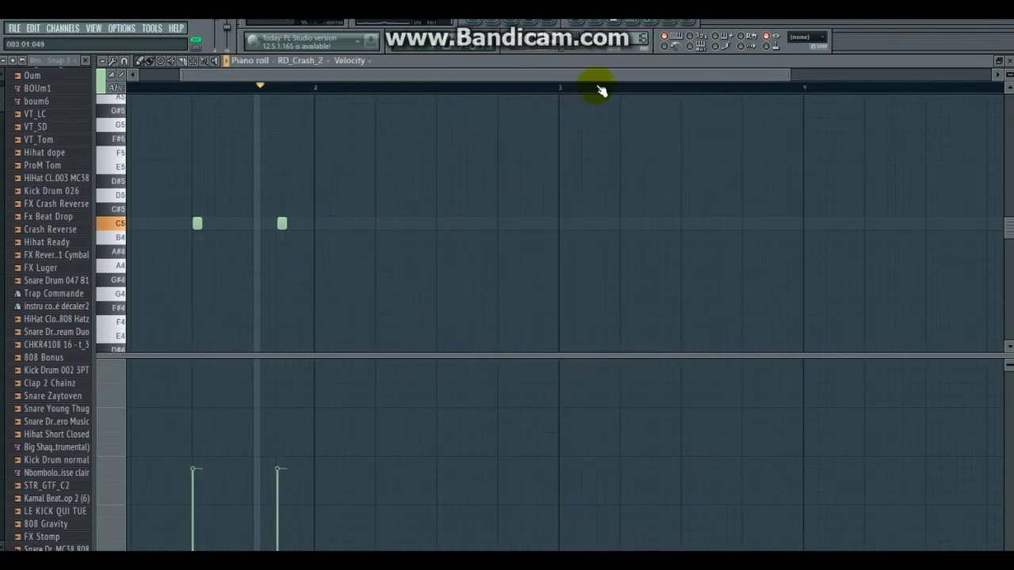
Step: Listen to the song up to bar 14 and examine the Purity #4 notes of pattern 4, auditioning G3
click(468, 27)
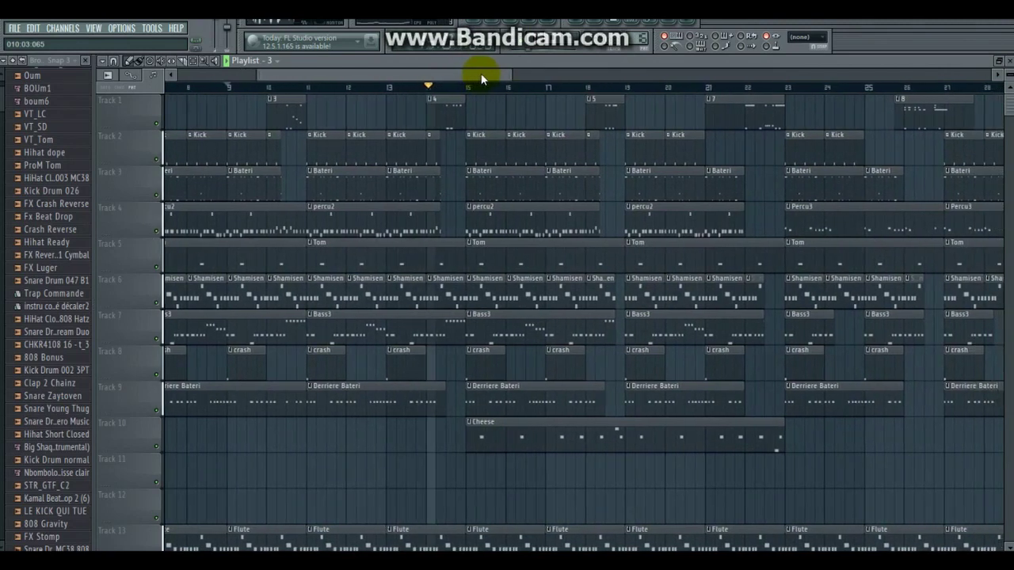
key(space)
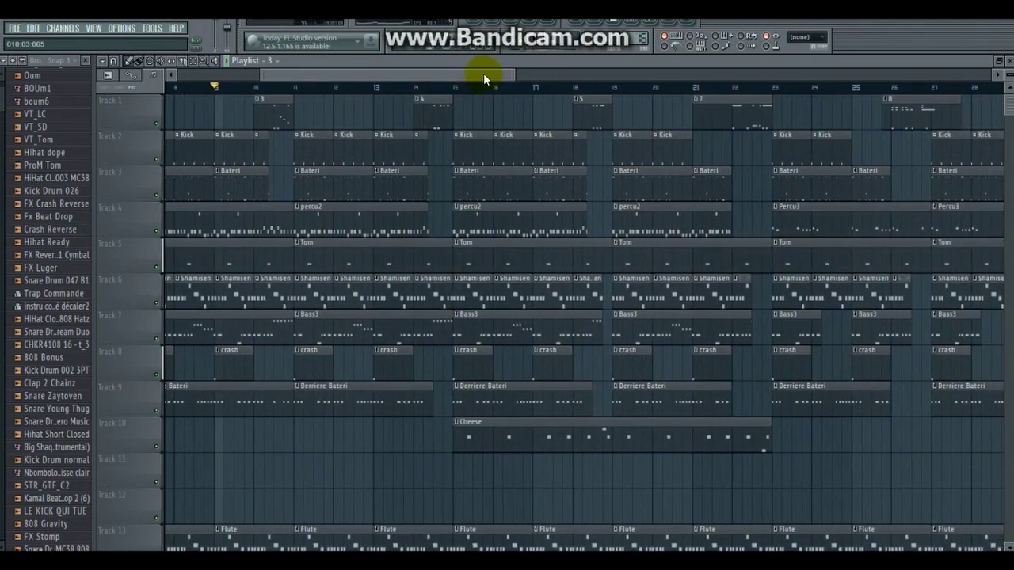
click(442, 106)
click(497, 27)
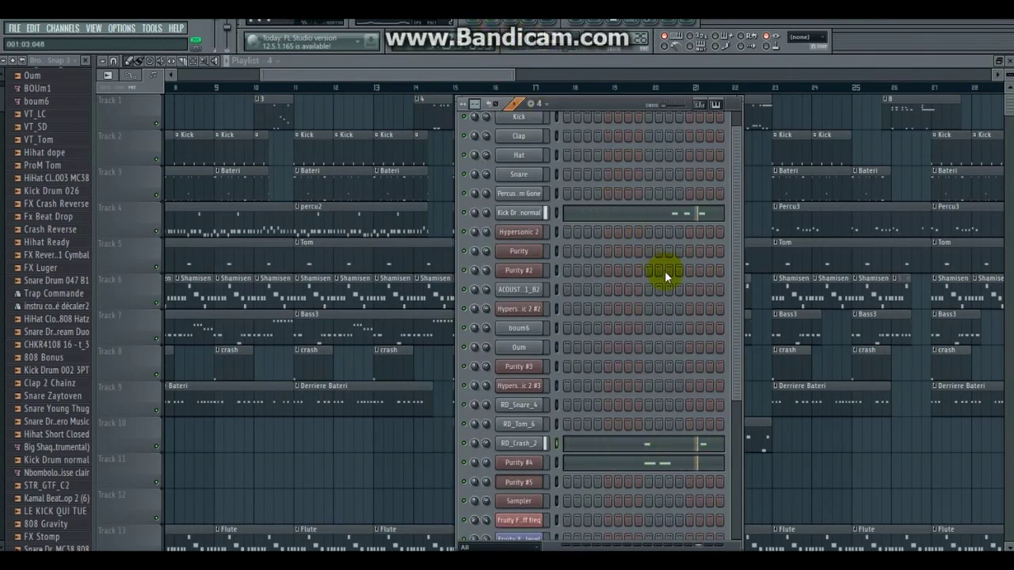
click(670, 462)
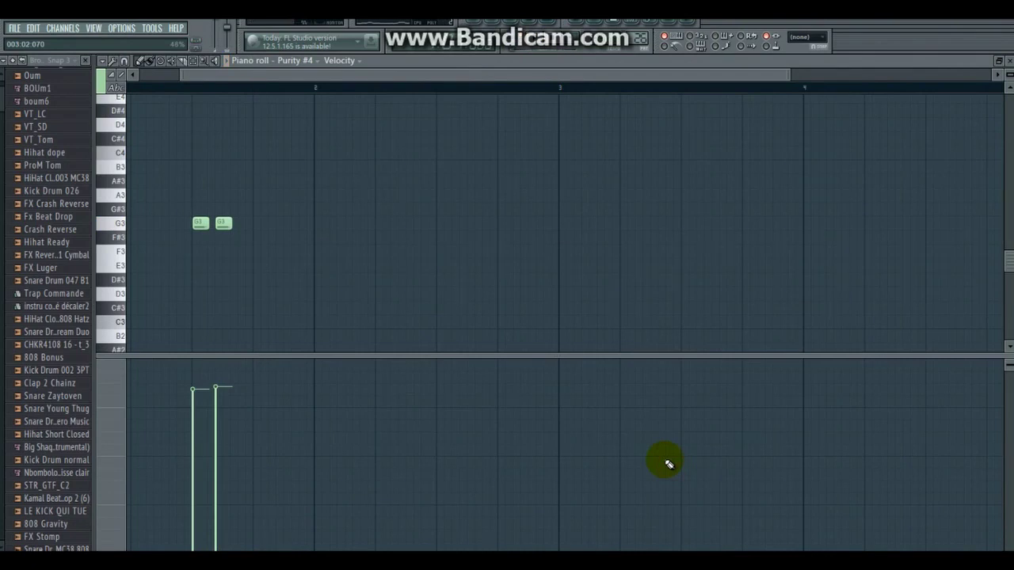
click(127, 229)
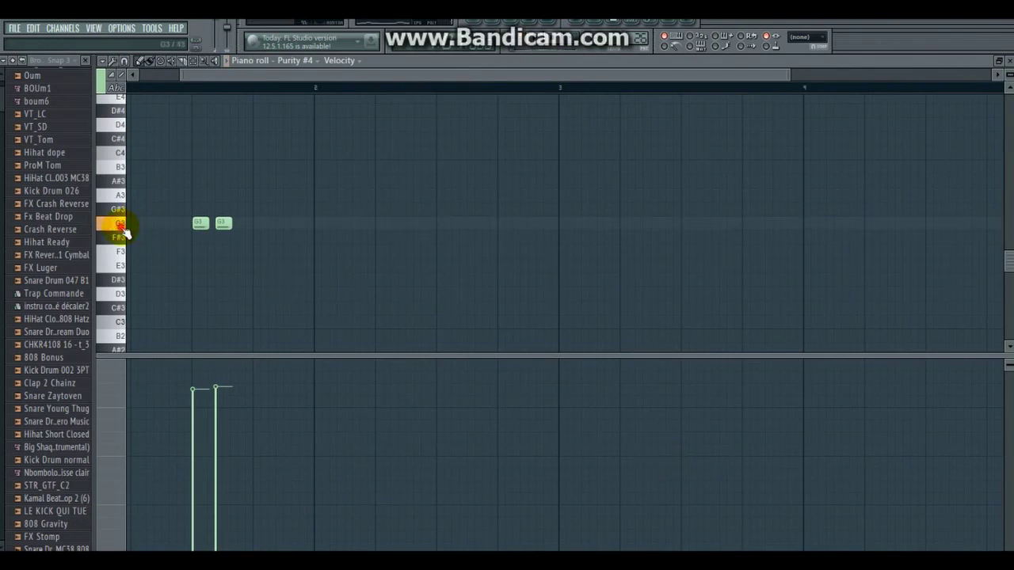
Step: Examine the Kick Drum normal notes of pattern 4 in the piano roll and audition C5
click(495, 26)
click(604, 226)
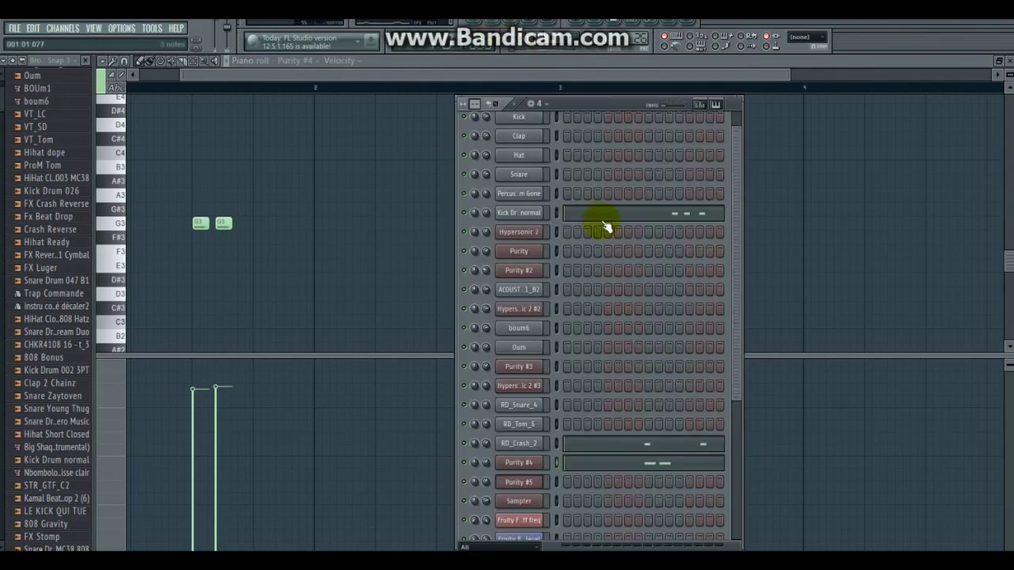
click(614, 220)
click(120, 228)
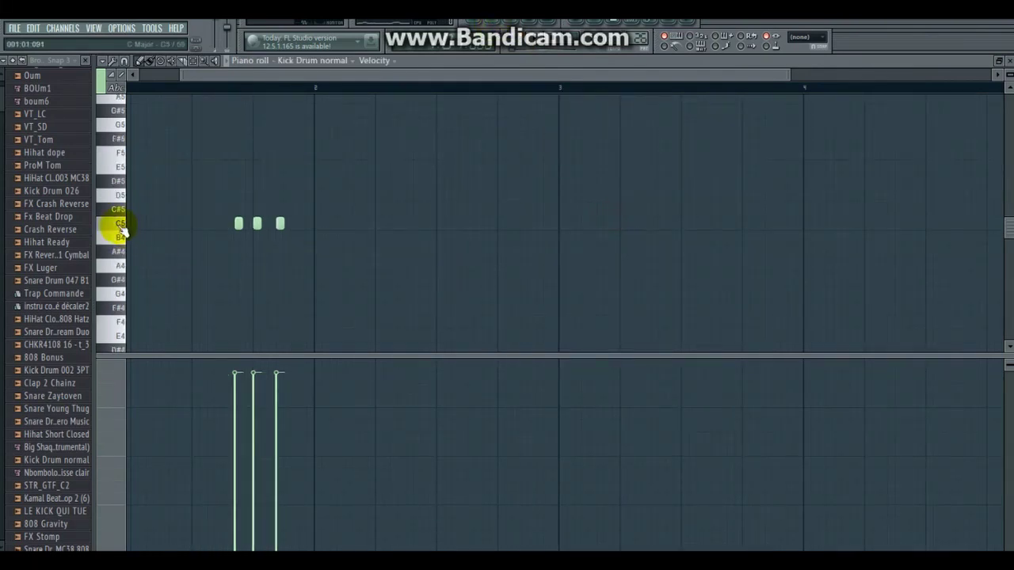
Step: Examine the RD_Crash_2 notes of pattern 4 in the piano roll and review the pattern's channels
click(499, 26)
drag(734, 340, 745, 468)
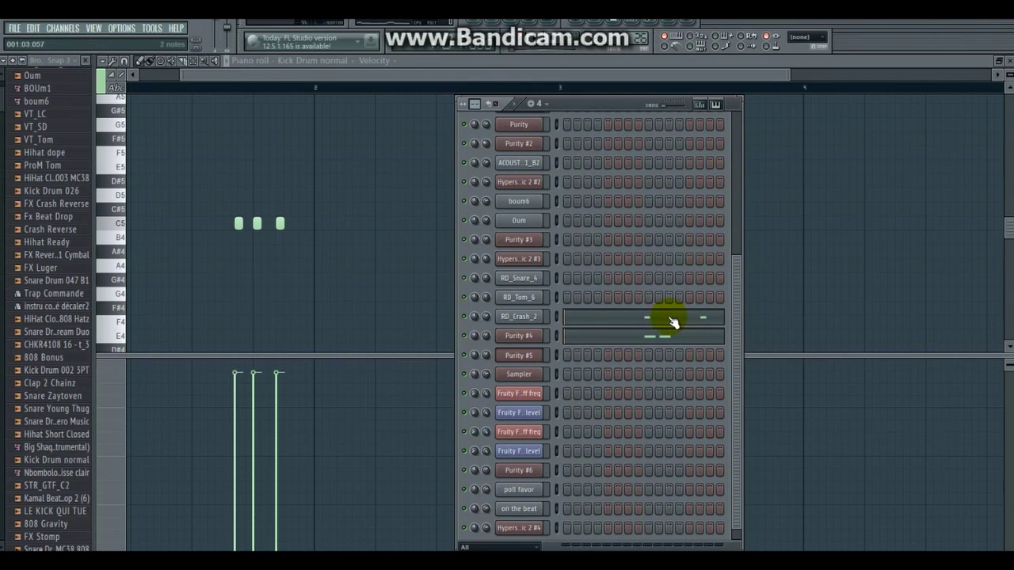
click(672, 323)
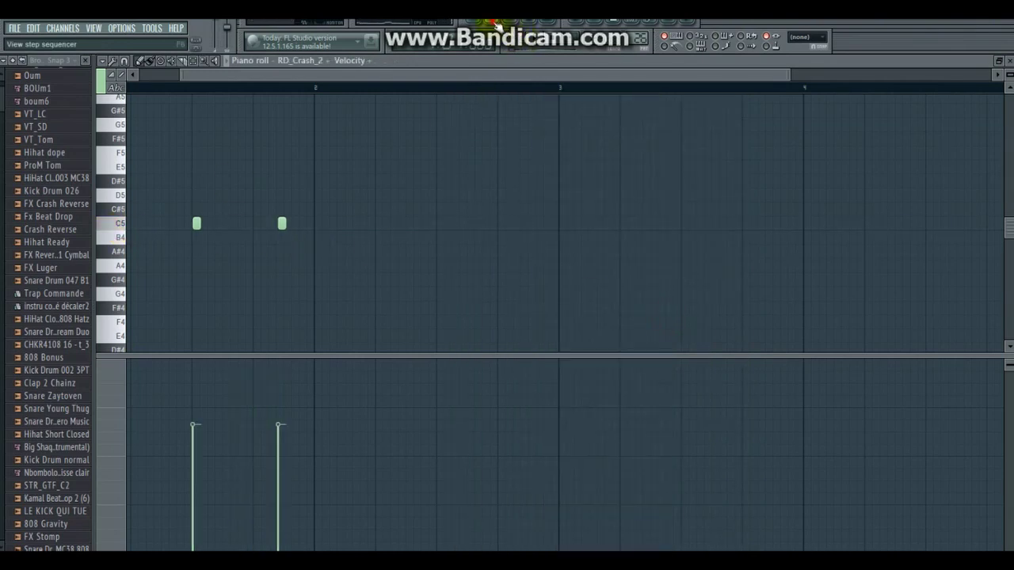
key(F6)
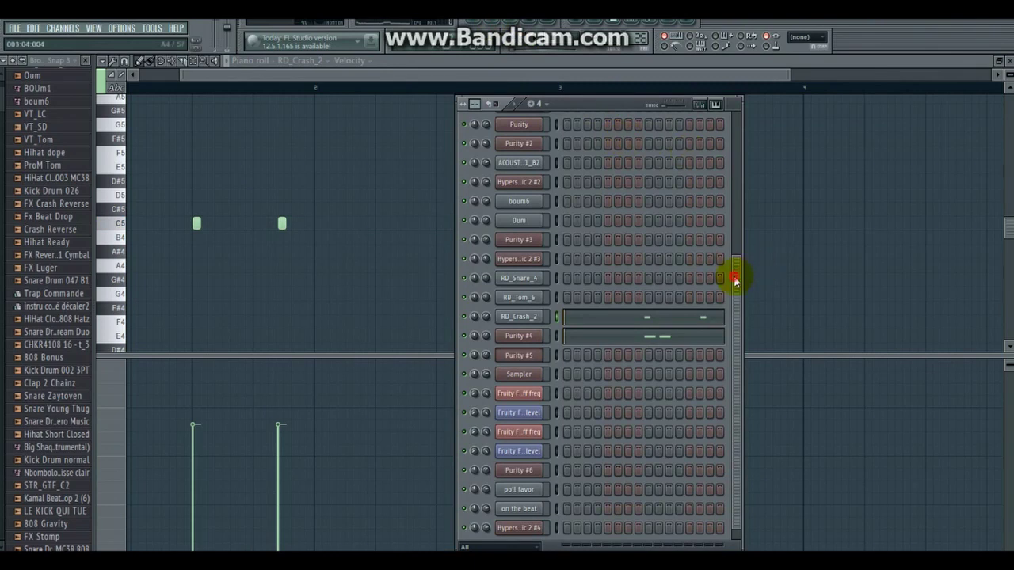
drag(735, 281, 735, 135)
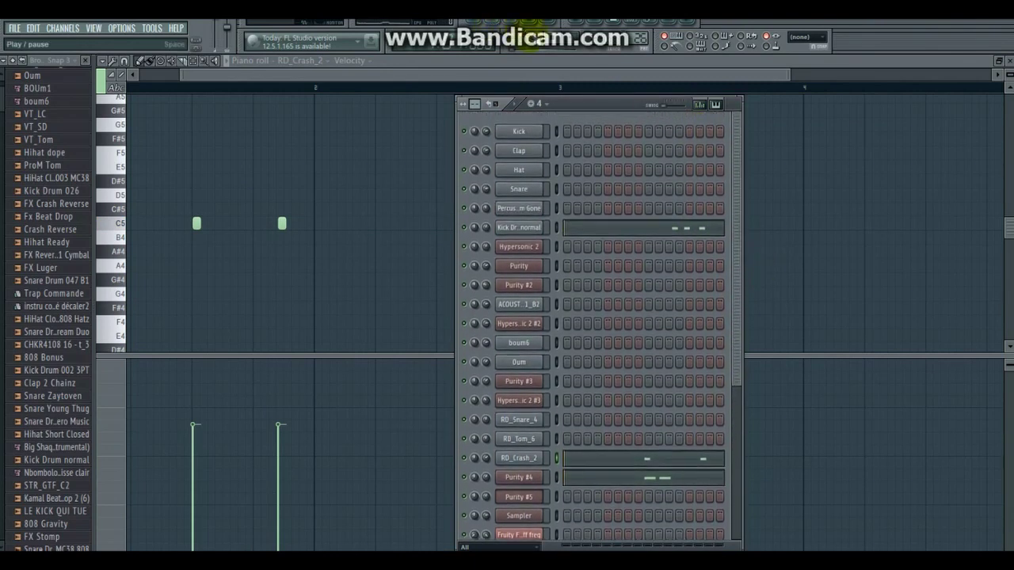
Step: Listen to the song around bar 18, select pattern 5 there and examine its Purity #4 notes in the piano roll
click(477, 25)
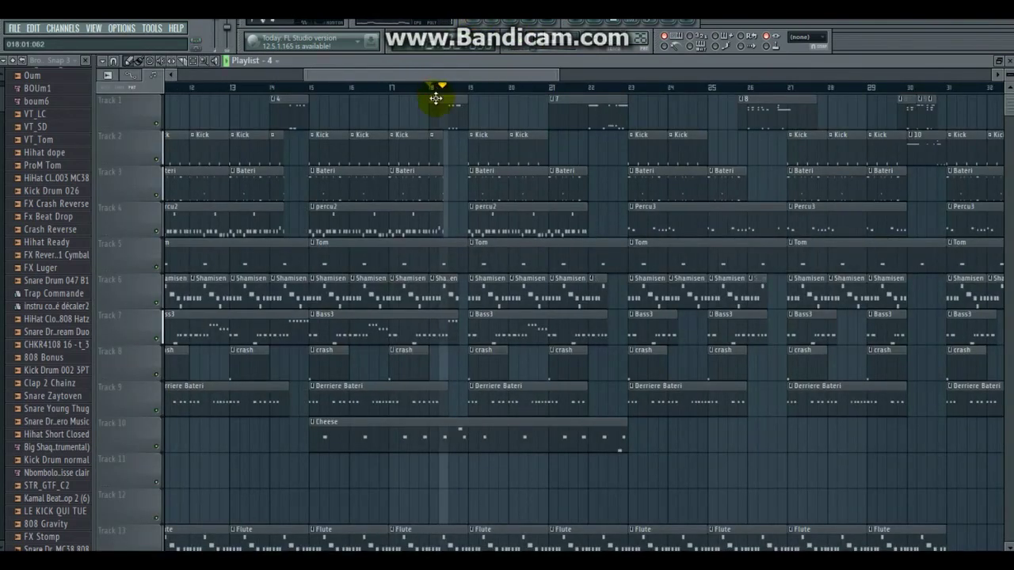
drag(435, 95, 440, 106)
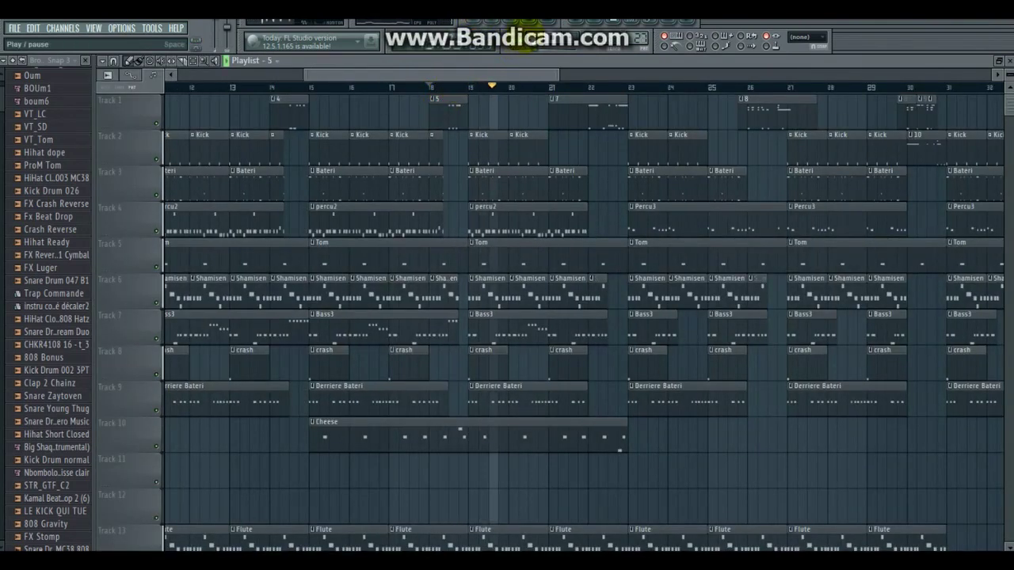
click(500, 25)
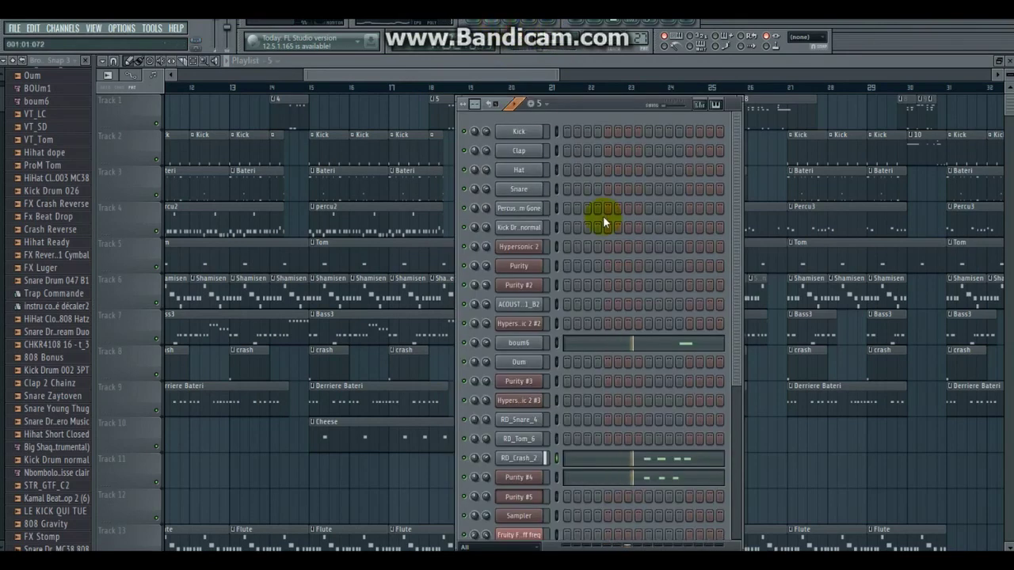
click(661, 480)
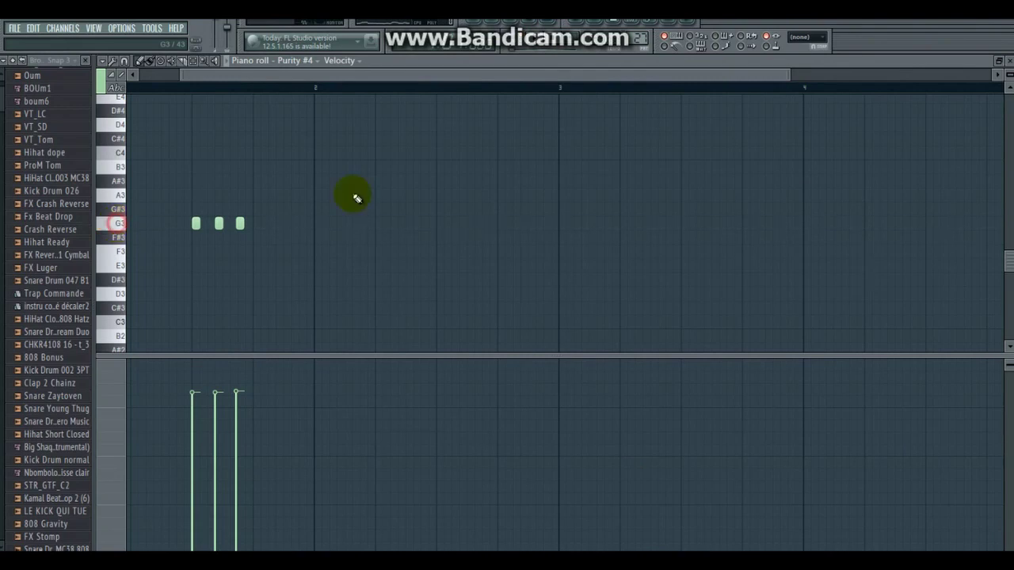
drag(712, 76, 710, 76)
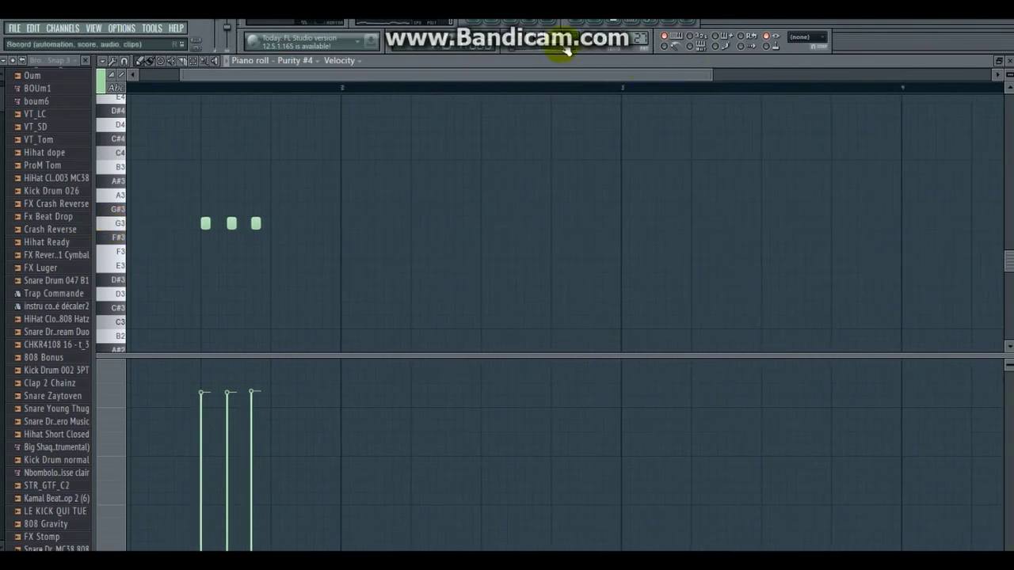
click(499, 25)
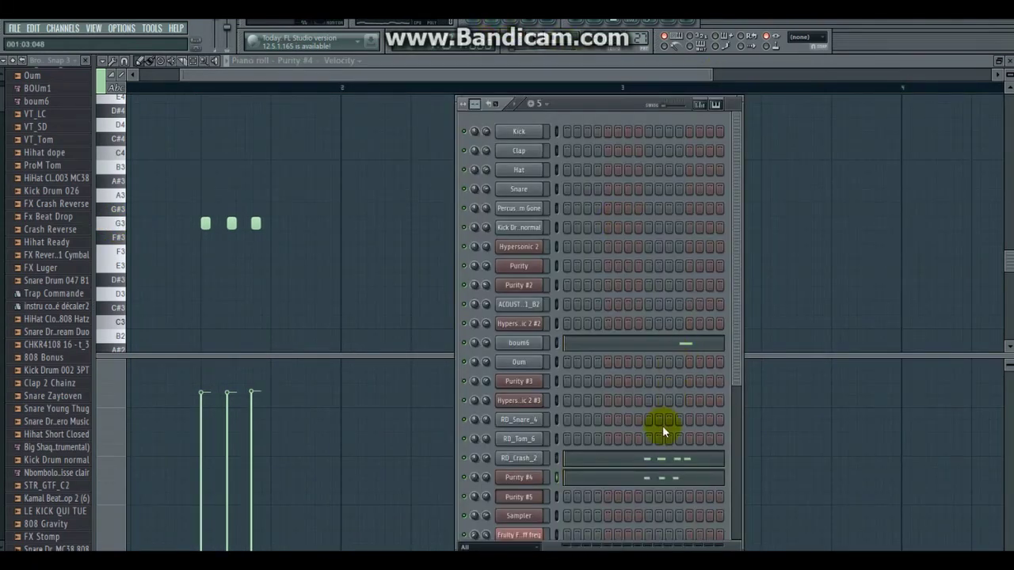
Step: Examine the RD_Crash_2 notes of pattern 5 in the piano roll and listen to the pattern
click(650, 459)
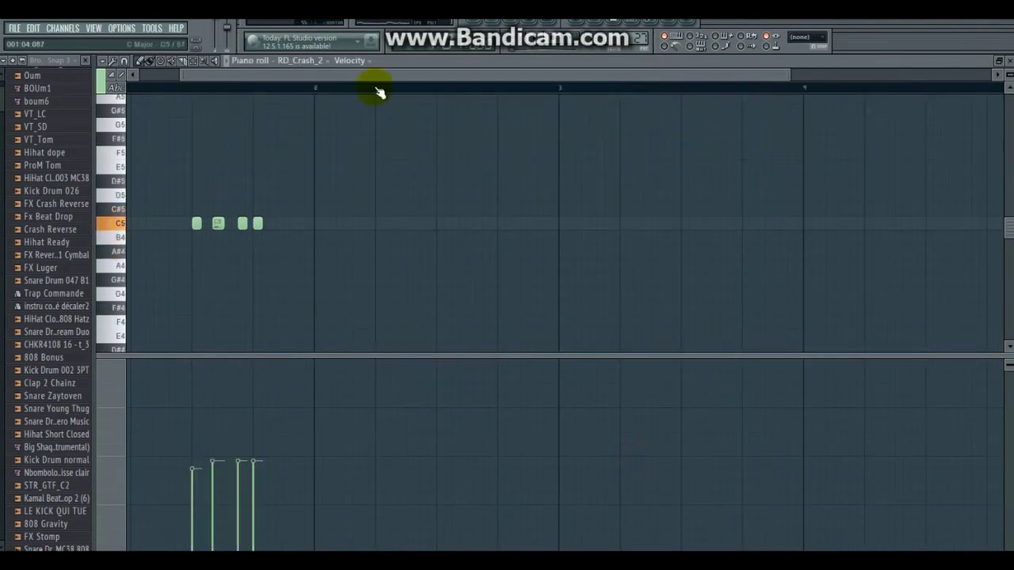
key(space)
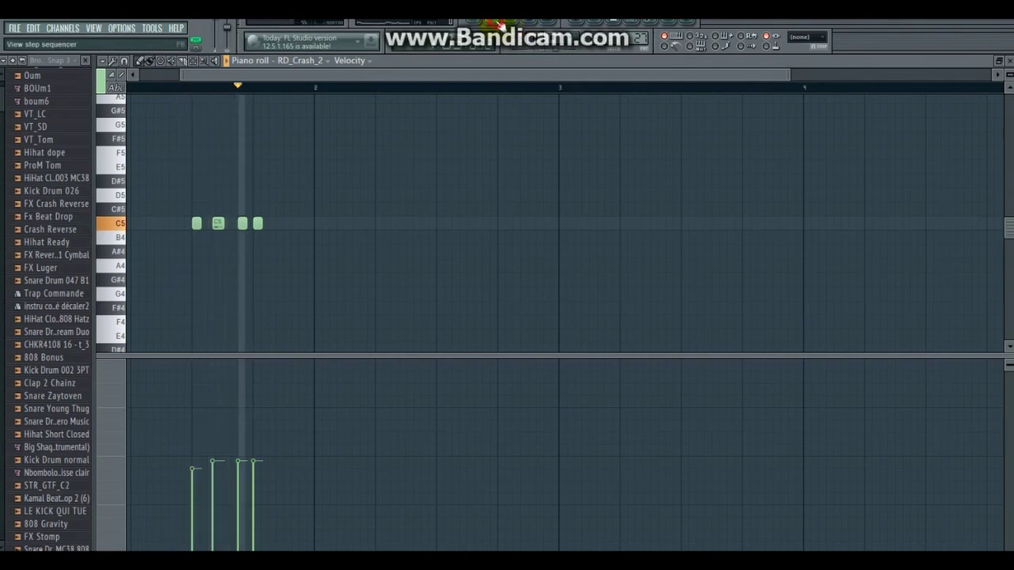
key(F6)
key(space)
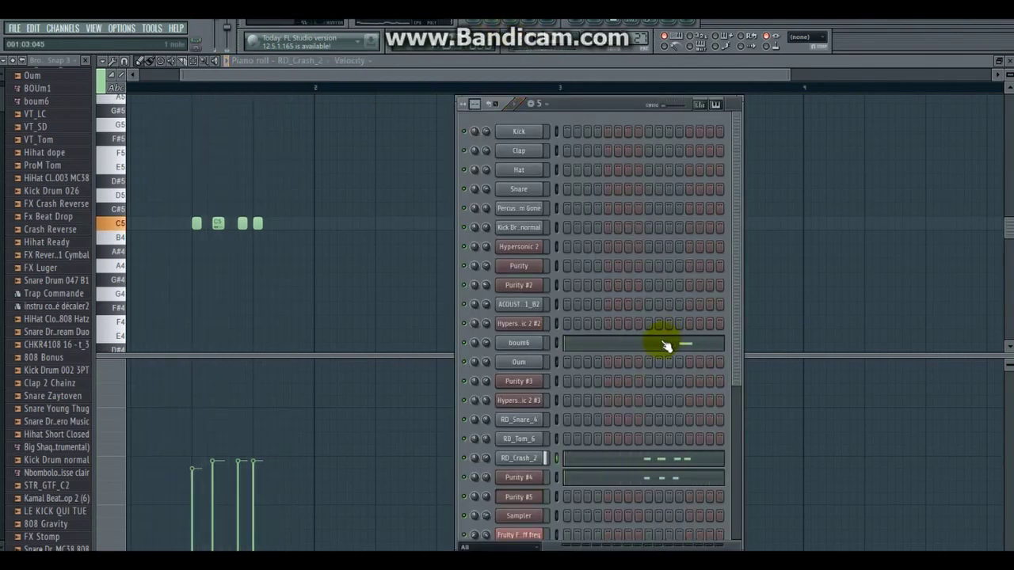
Step: Examine the boum6 note of pattern 5 in the piano roll, audition C5 and play the pattern
click(657, 344)
click(113, 224)
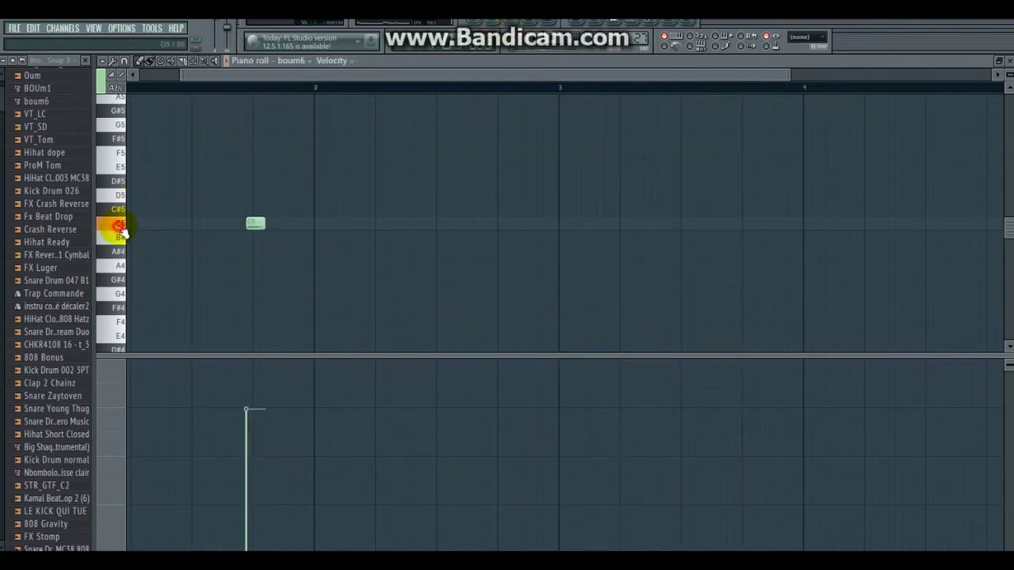
click(495, 24)
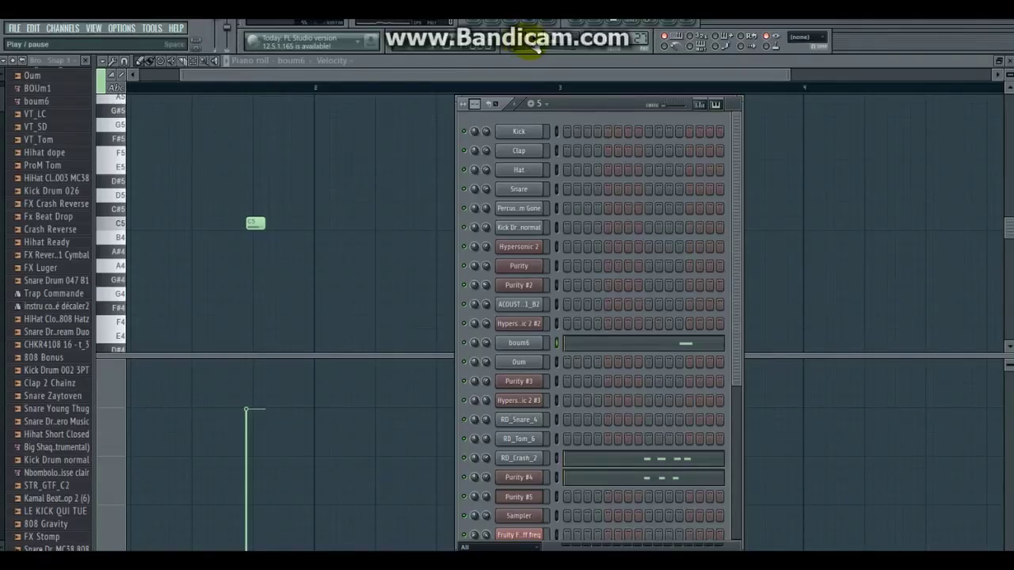
key(space)
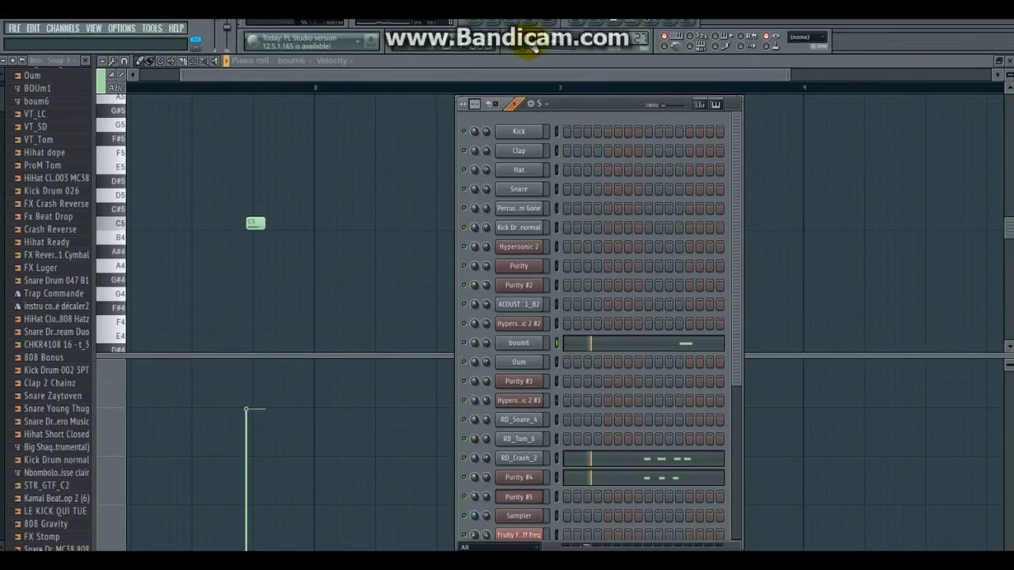
Step: Return to the playlist and listen to the song from bar 18 to about bar 22
key(F5)
click(439, 87)
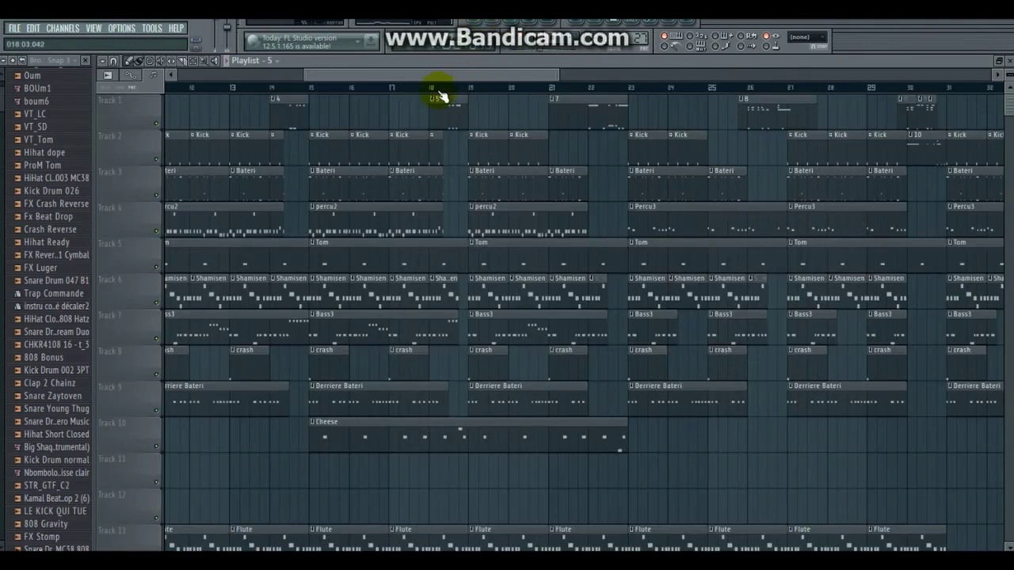
drag(517, 78, 556, 71)
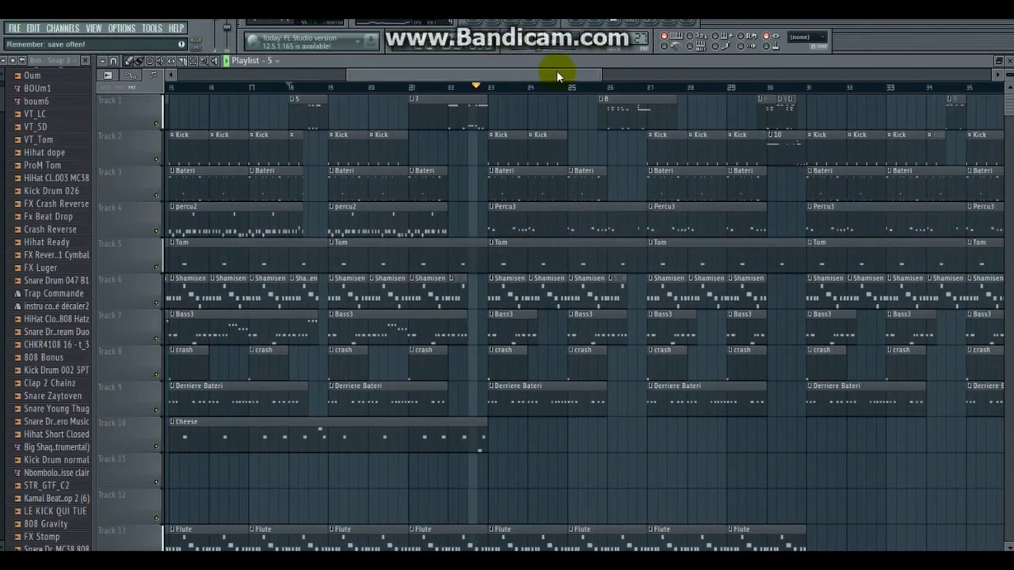
key(space)
Step: Select pattern 7 at bar 21 of the playlist and examine its Kick Drum normal, Oum and Purity #4 channels
click(469, 106)
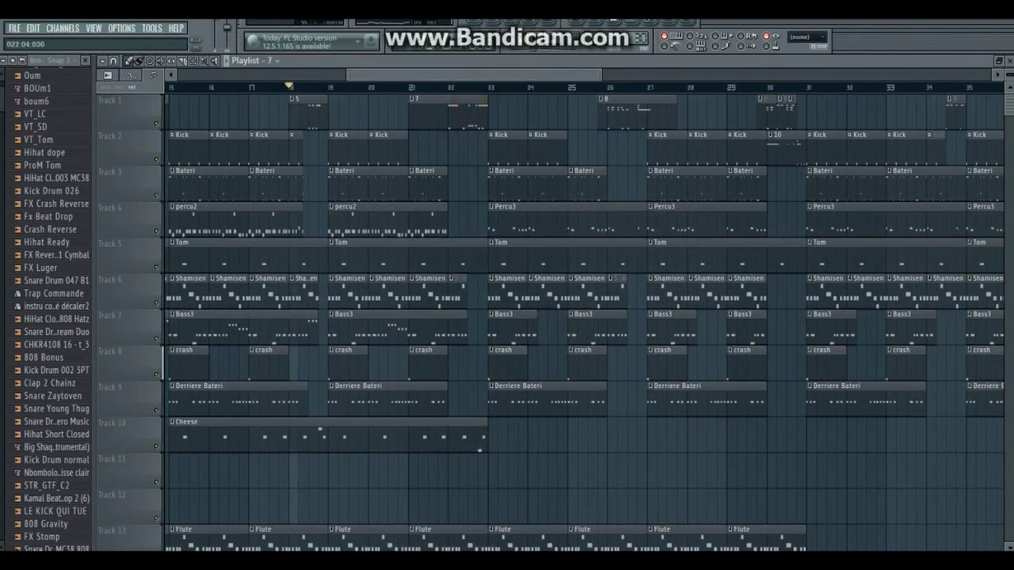
click(497, 25)
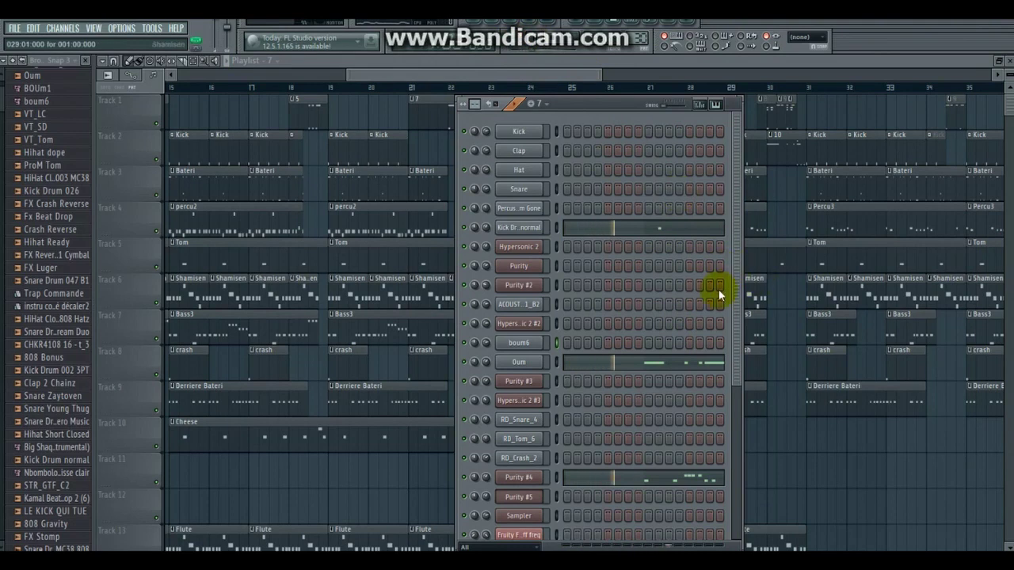
drag(743, 315, 740, 360)
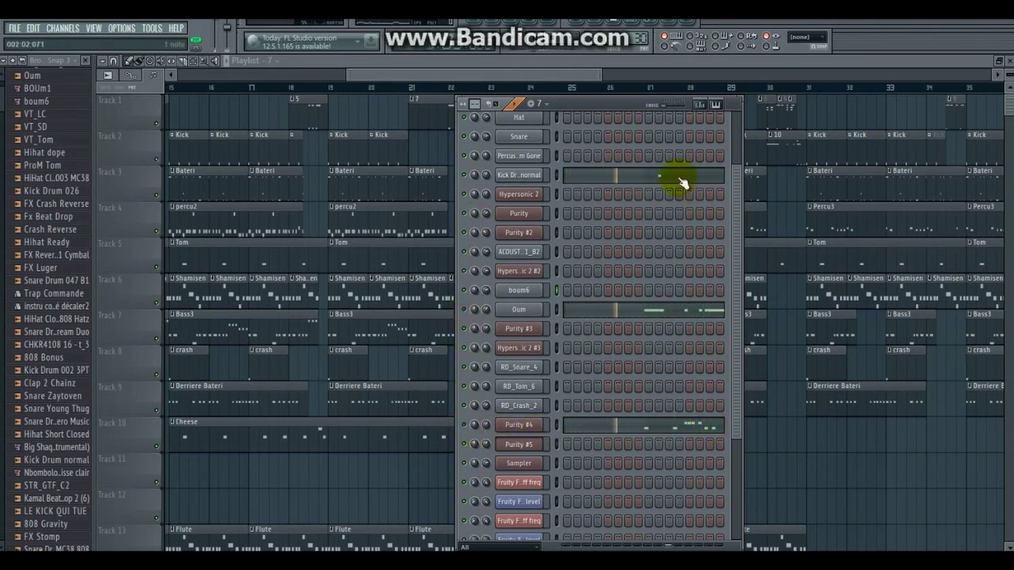
click(545, 309)
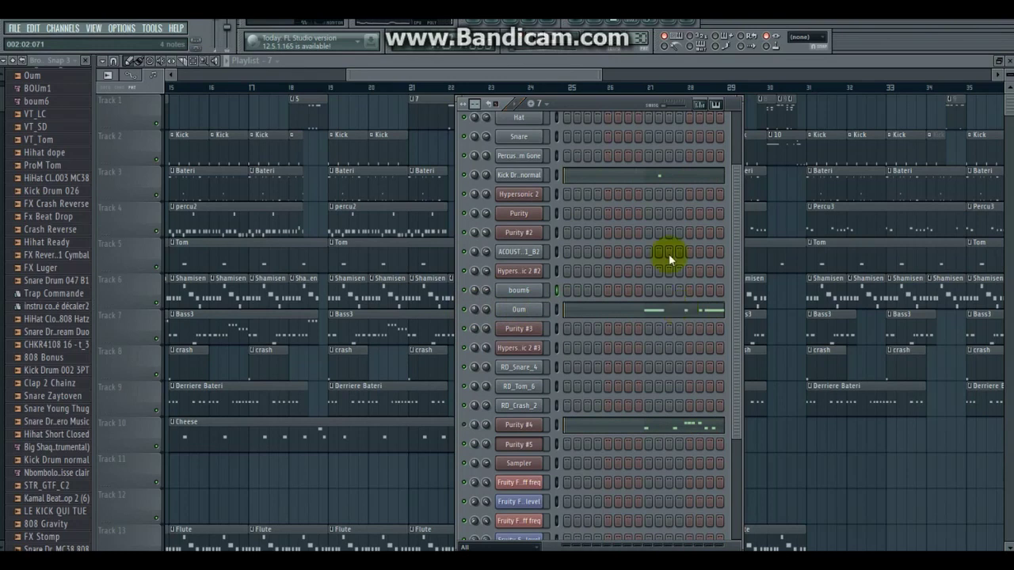
Step: Select bars 21 to 22 in the playlist as a loop and listen to pattern 7 in the song
click(578, 73)
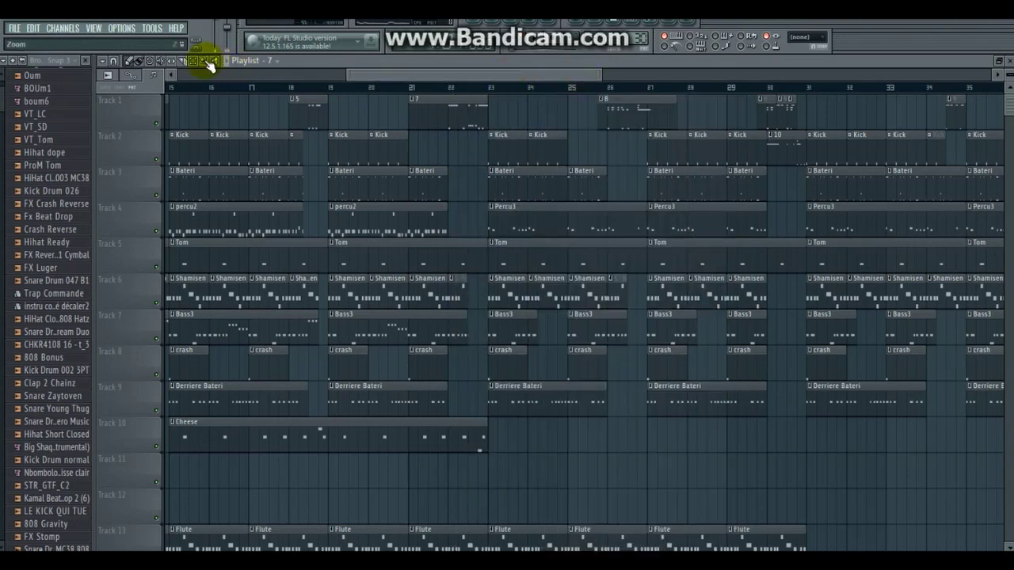
click(410, 88)
drag(410, 91, 507, 71)
key(space)
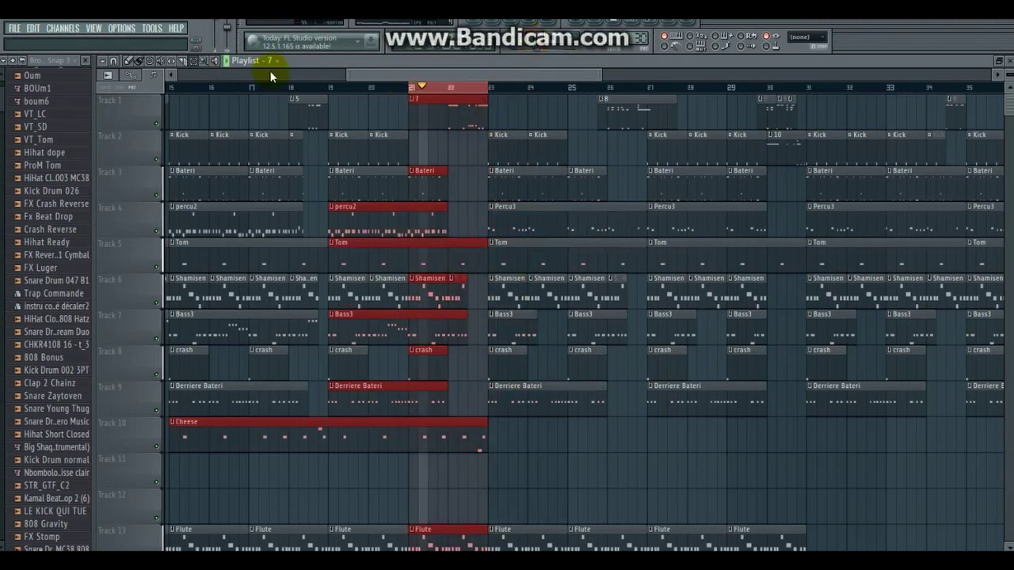
click(504, 104)
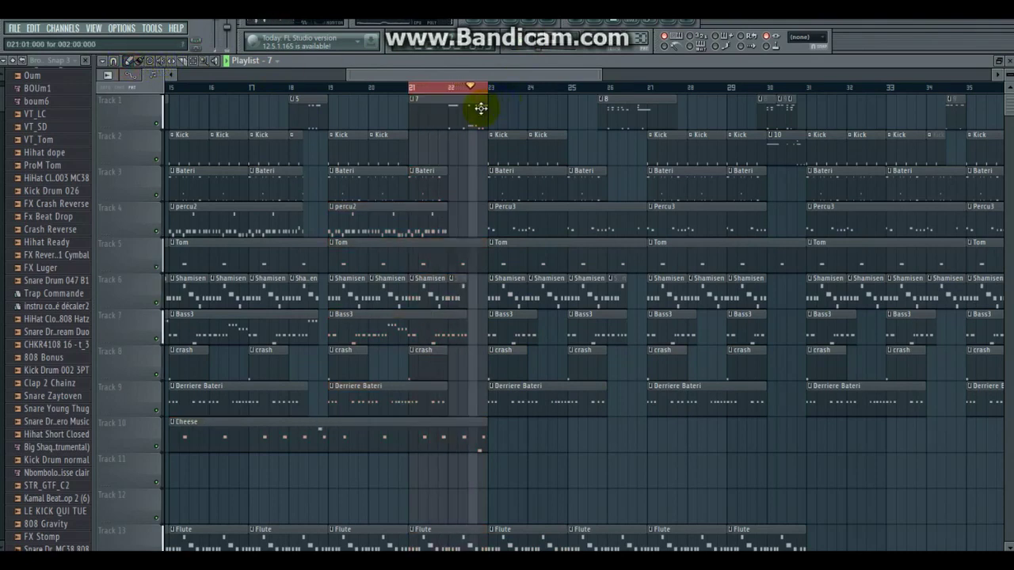
Step: Examine the Purity #4 notes of pattern 7 in the piano roll and audition G3
click(490, 24)
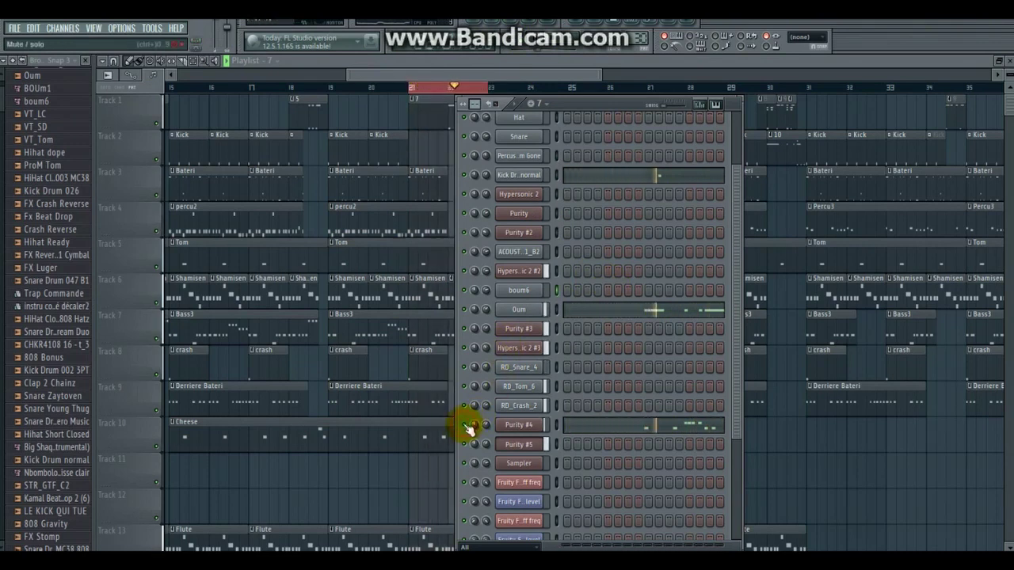
click(678, 425)
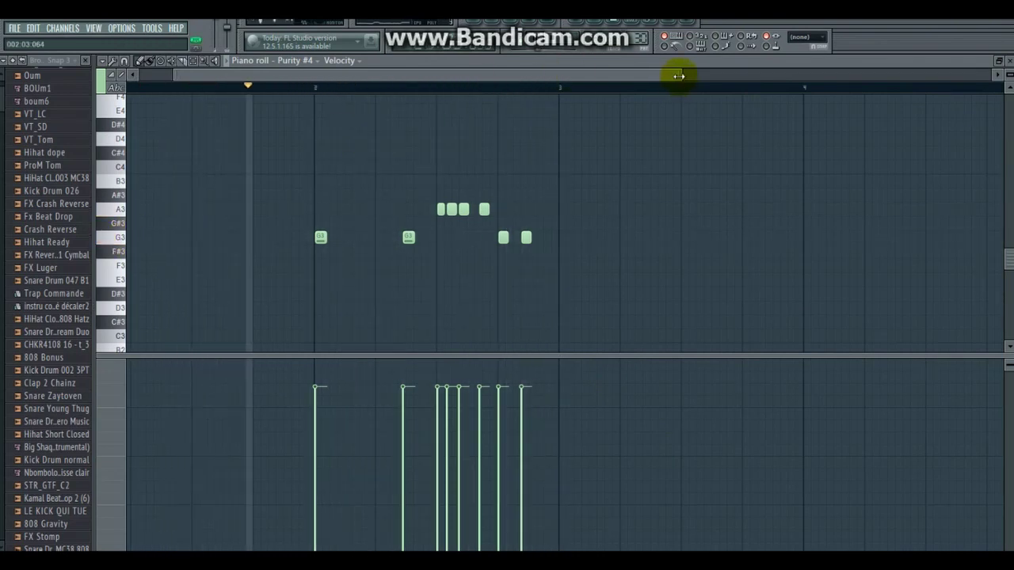
drag(678, 80, 574, 76)
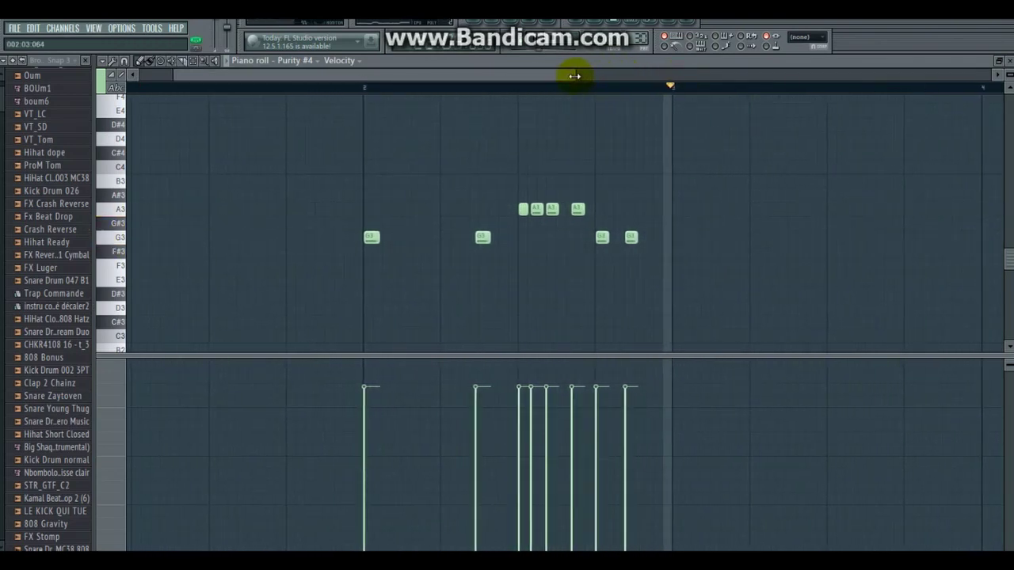
key(space)
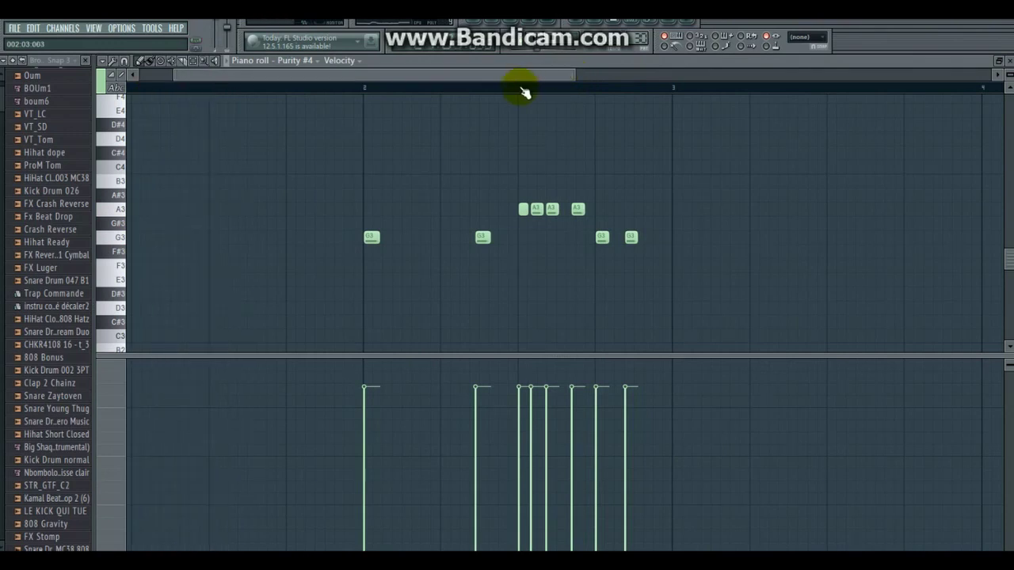
click(124, 242)
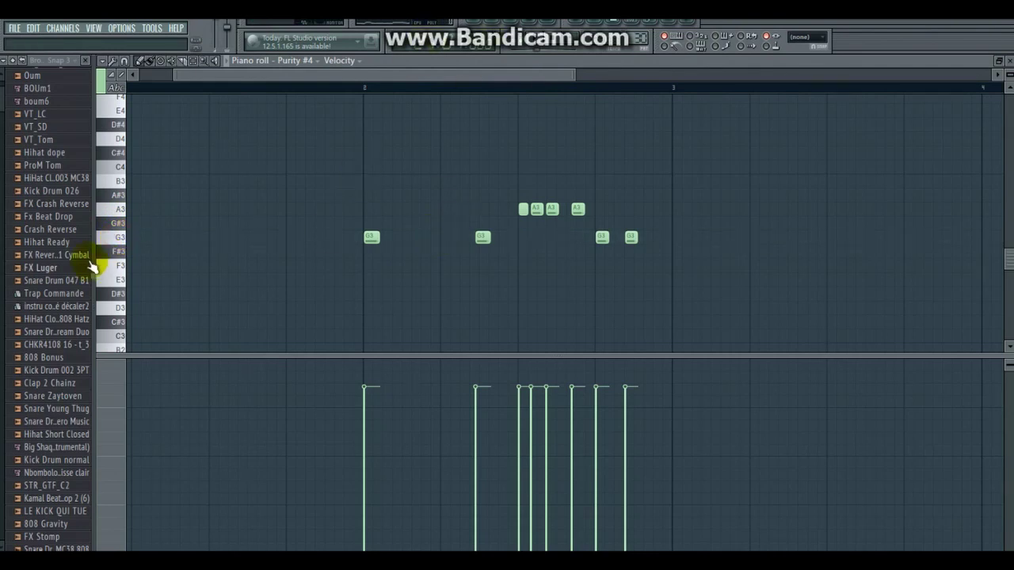
click(116, 246)
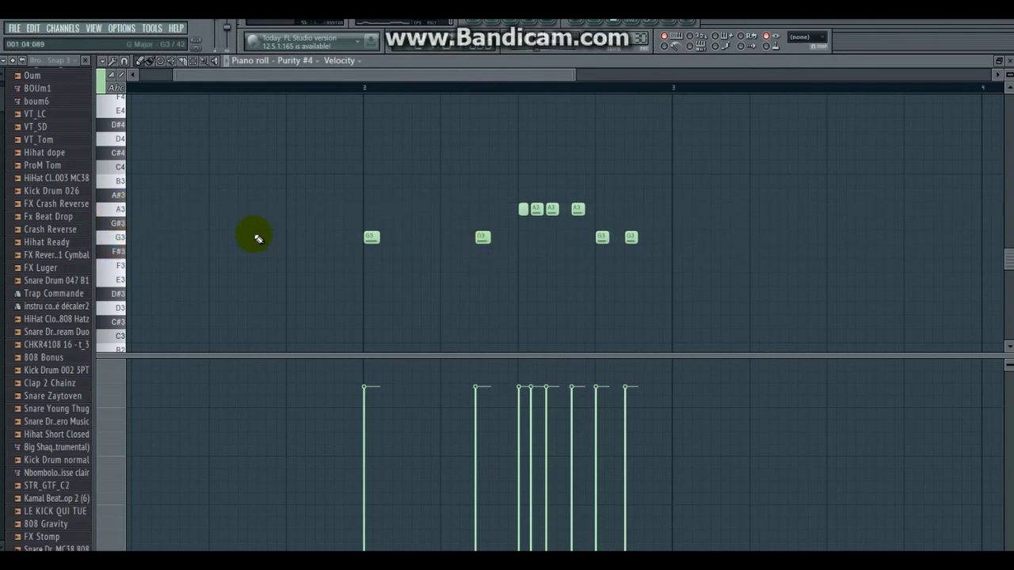
click(125, 245)
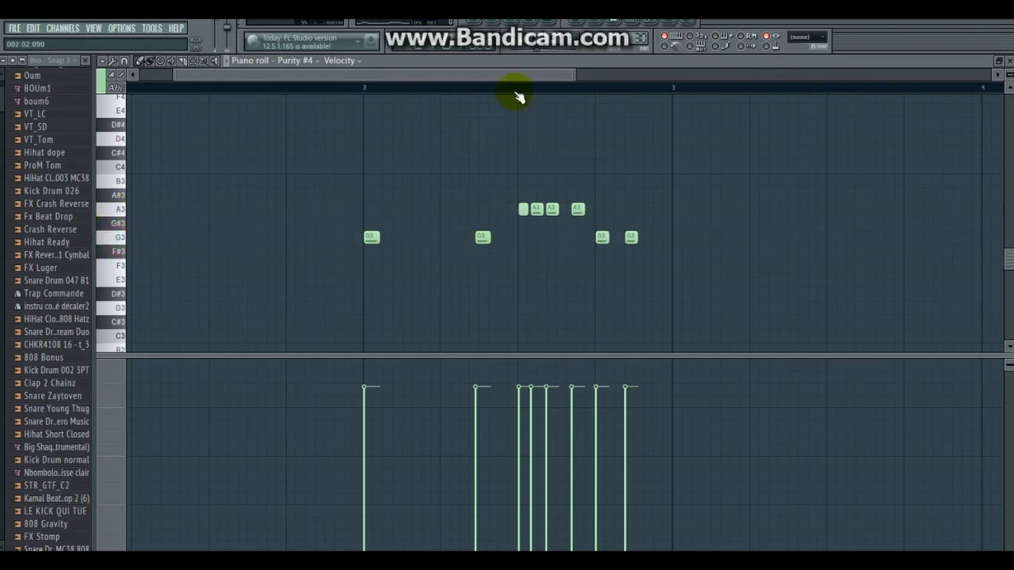
Step: Examine the Kick Drum normal note of pattern 7, then clear the bar 21 to 22 loop selection in the playlist
click(498, 26)
click(677, 176)
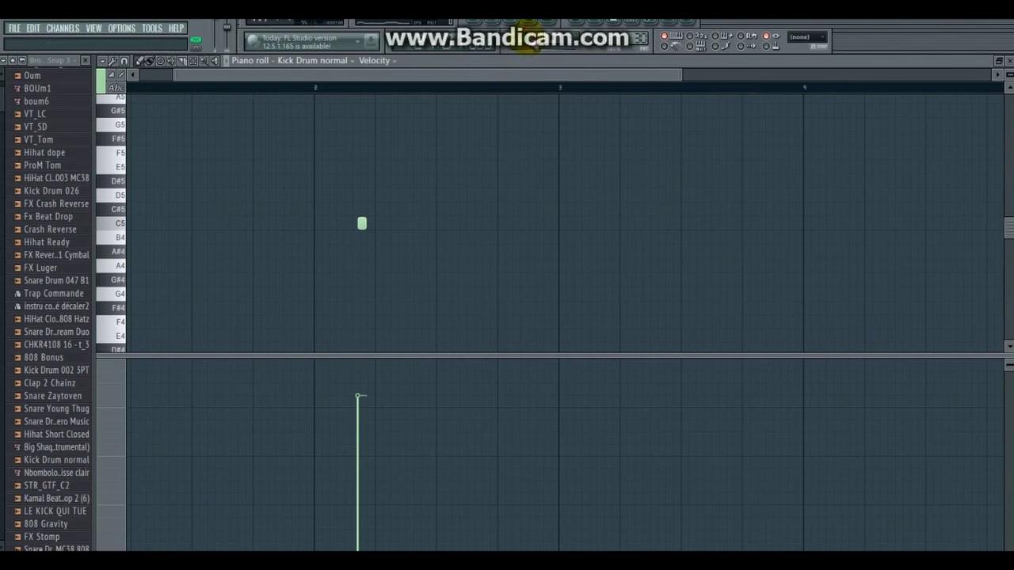
key(F5)
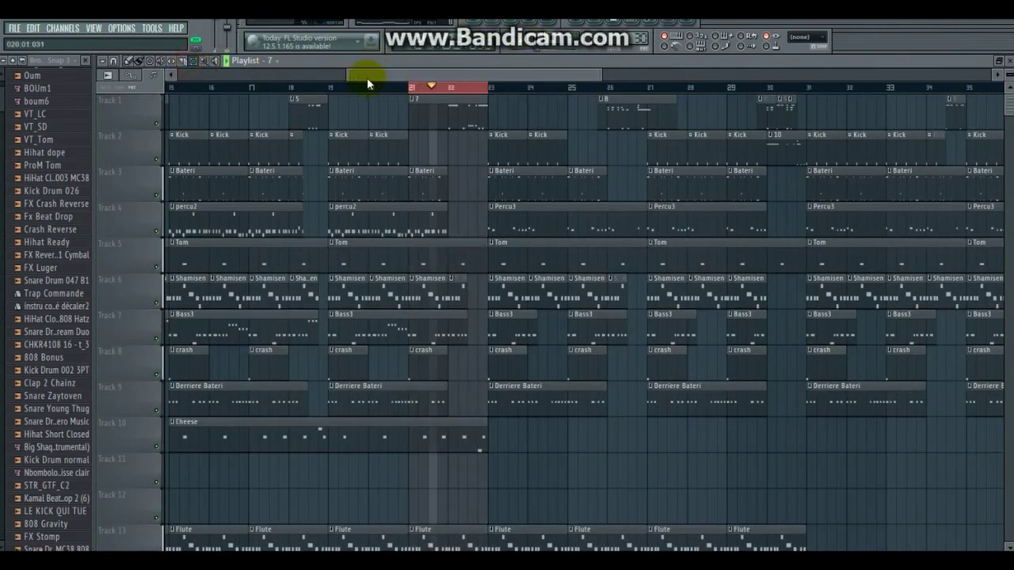
click(460, 87)
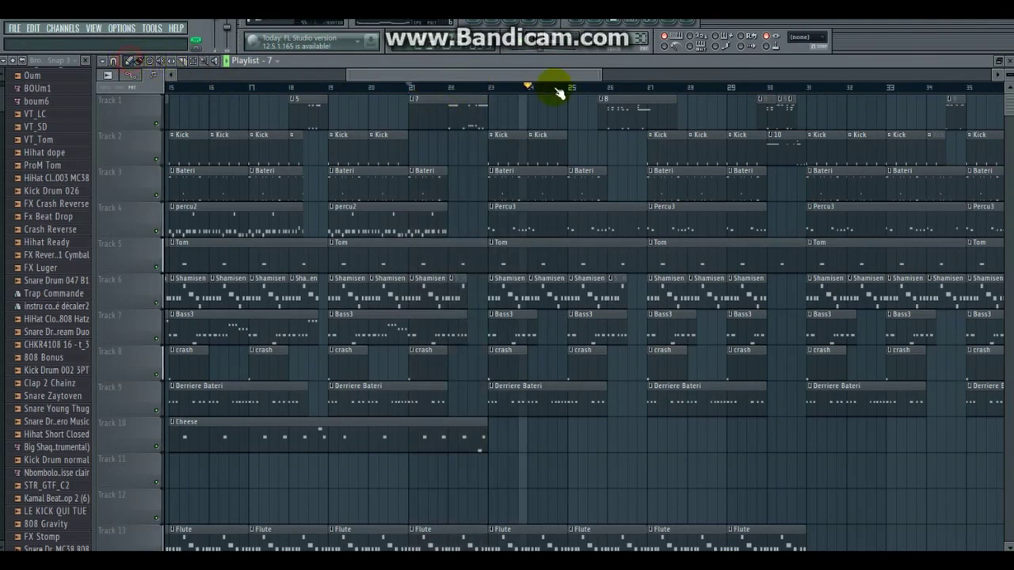
Step: Select pattern 8 near bar 26 of the playlist, play the song from bar 25 and examine the pattern's channels
drag(538, 76, 572, 69)
click(534, 101)
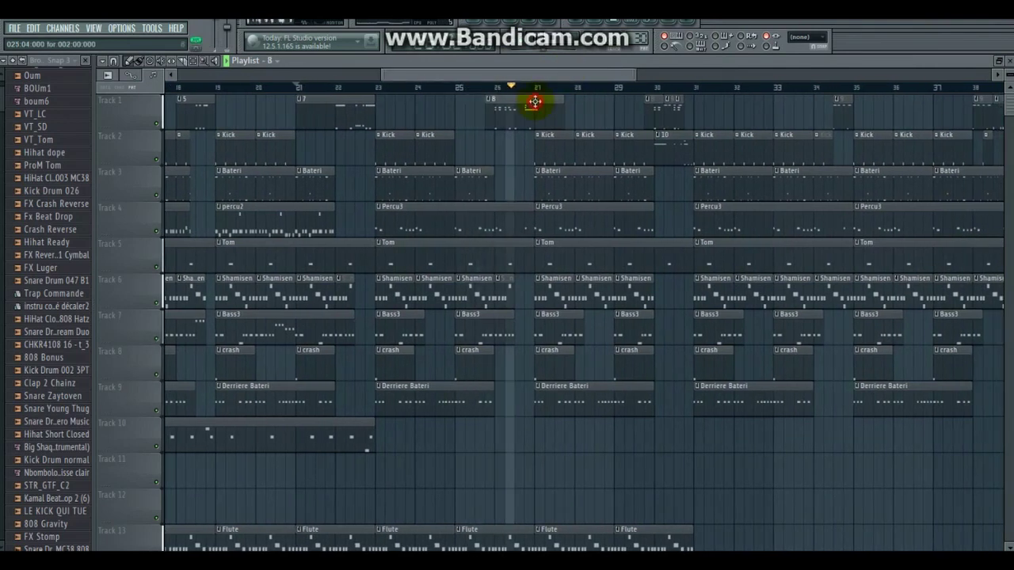
click(457, 87)
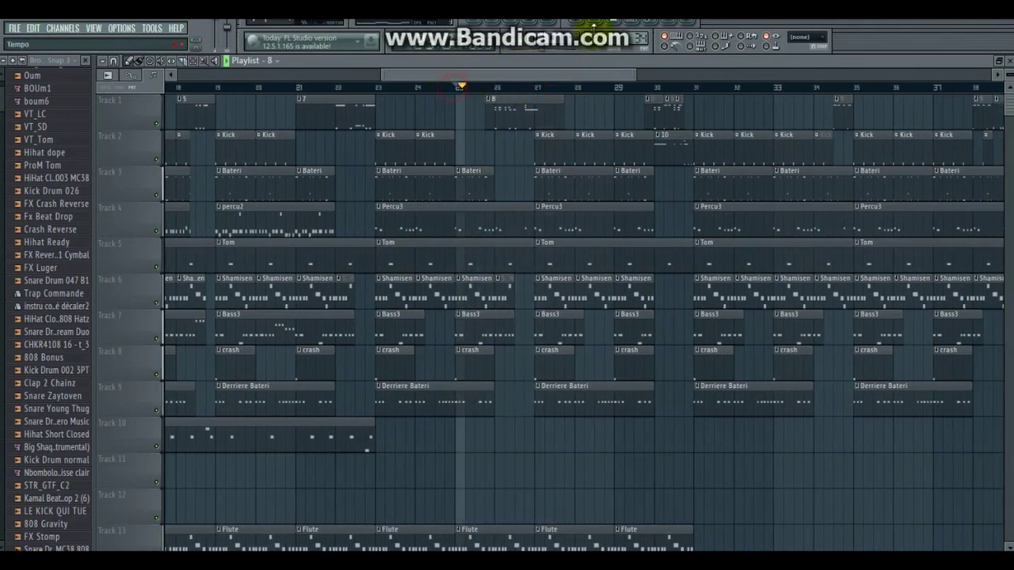
key(F6)
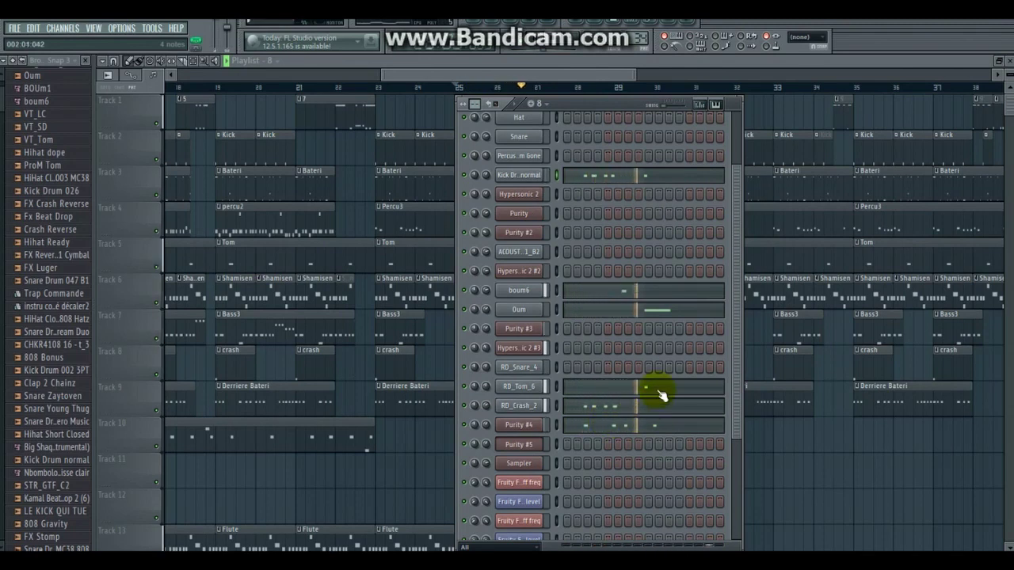
Step: Select pattern 10 at bar 30 of the playlist and examine its Oum and RD_Tom_6 channels
drag(552, 79, 590, 74)
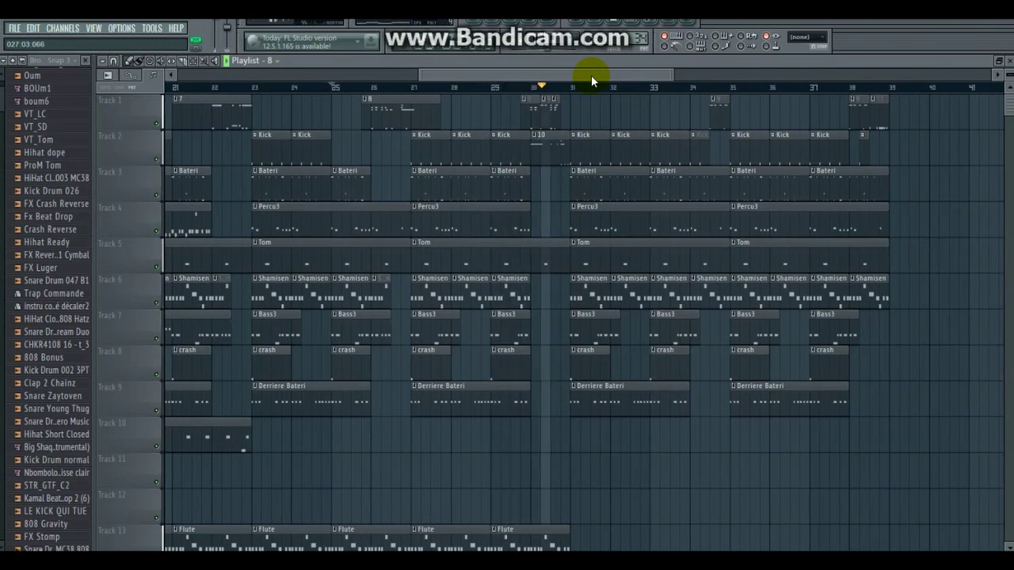
click(549, 138)
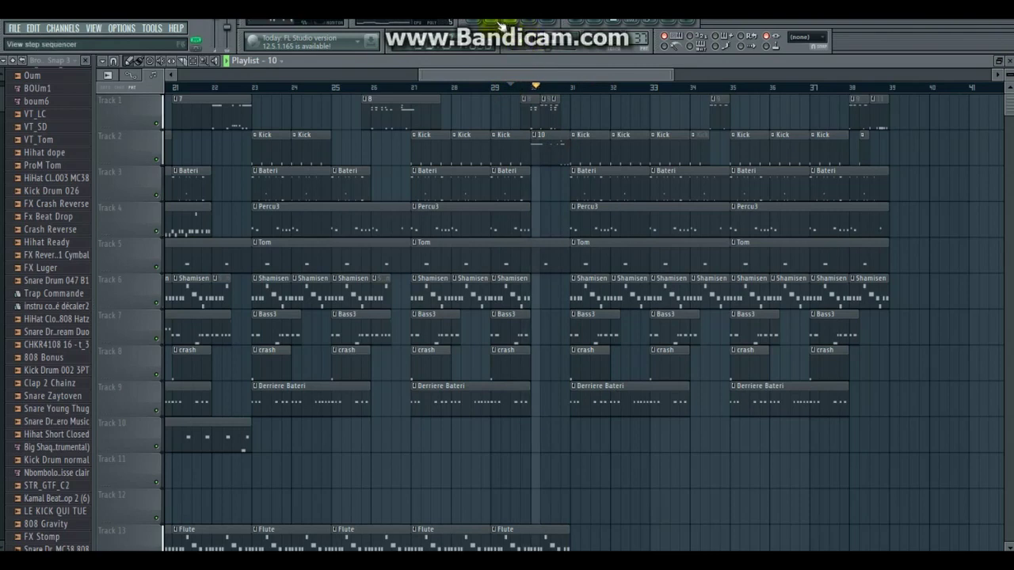
key(F6)
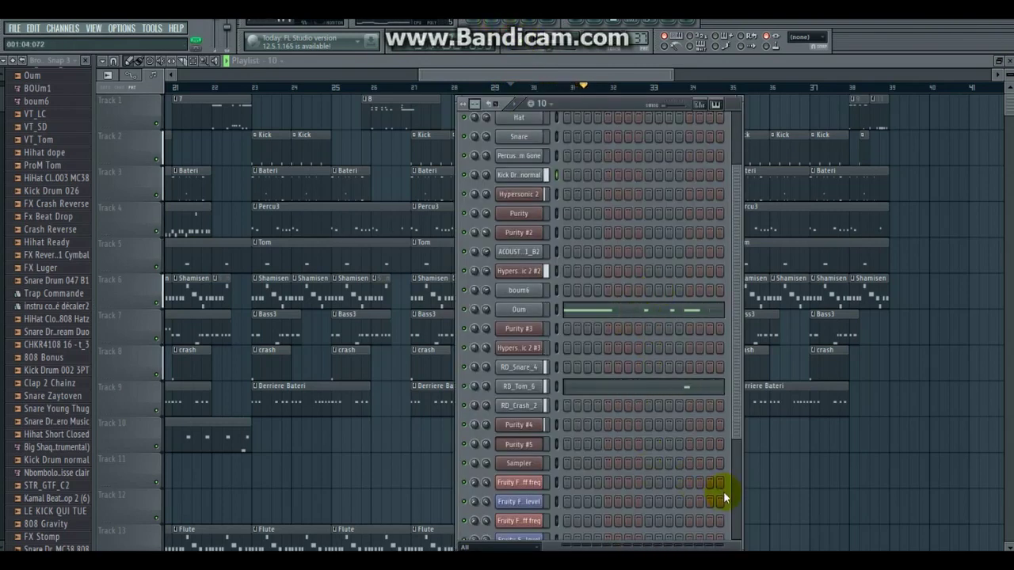
Step: Examine the Hypersonic 2 #4 notes of pattern 10 in the piano roll and return to the playlist
scroll(723, 491, down, 5)
click(715, 520)
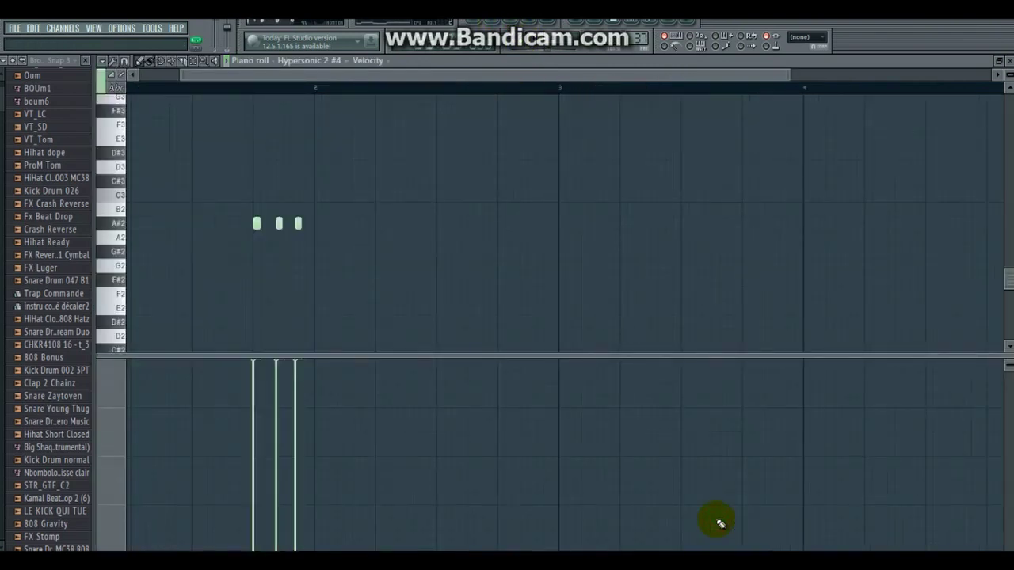
drag(330, 76, 272, 76)
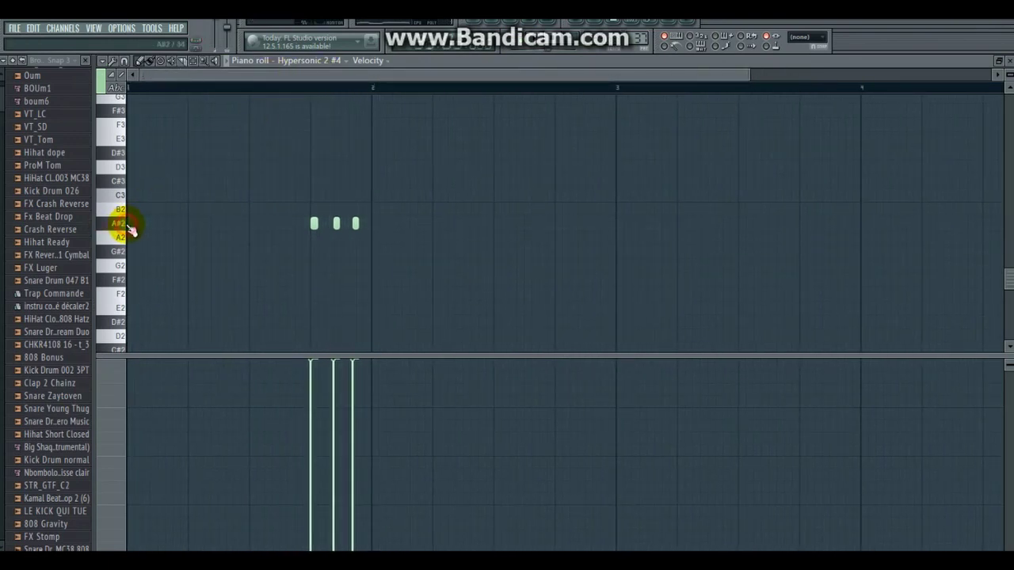
click(495, 24)
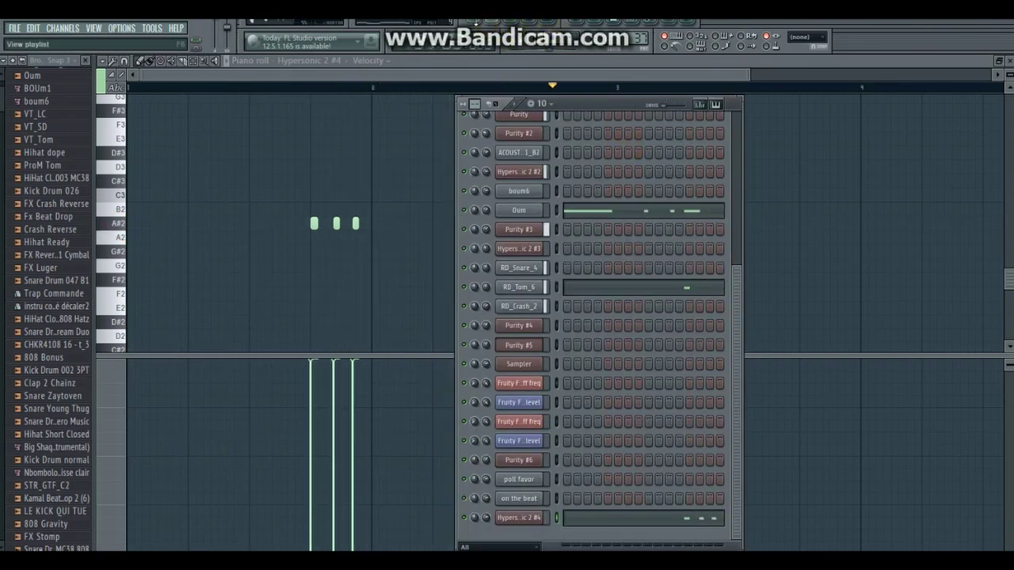
click(478, 26)
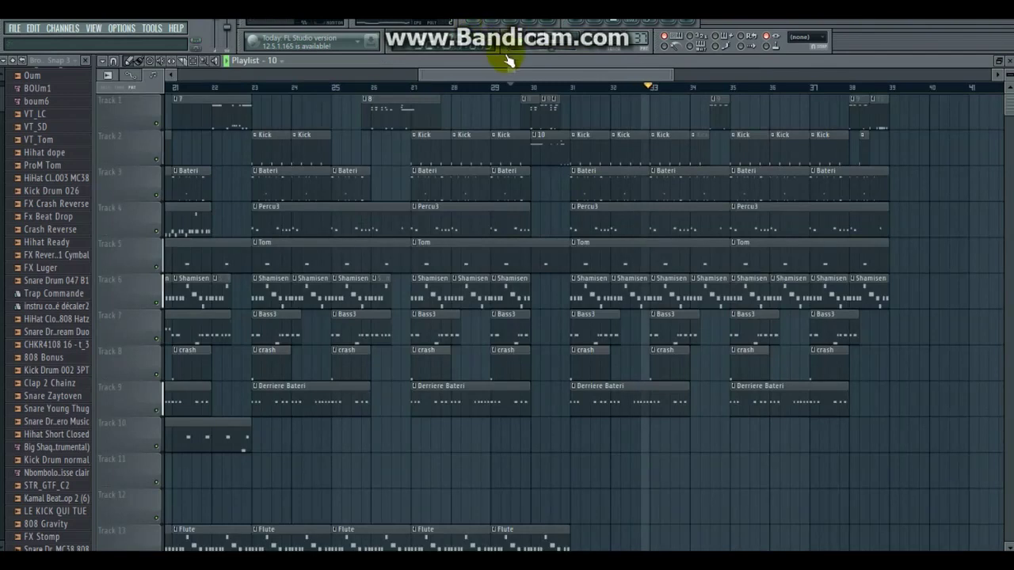
Step: Play the song from pattern 9 at bar 34 and examine that pattern's Hypersonic 2 #4 notes in the piano roll
drag(522, 76, 578, 74)
click(537, 112)
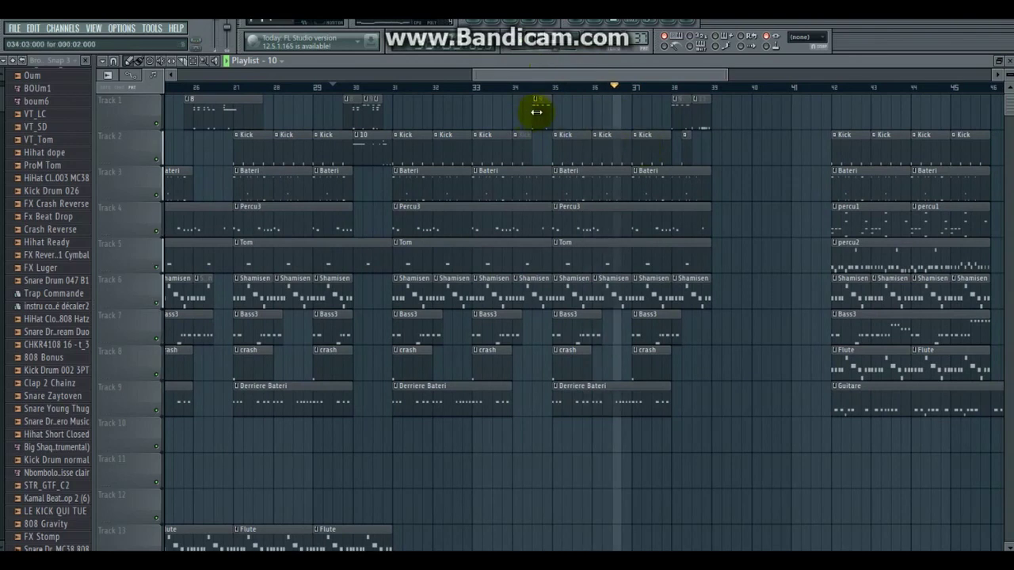
click(528, 88)
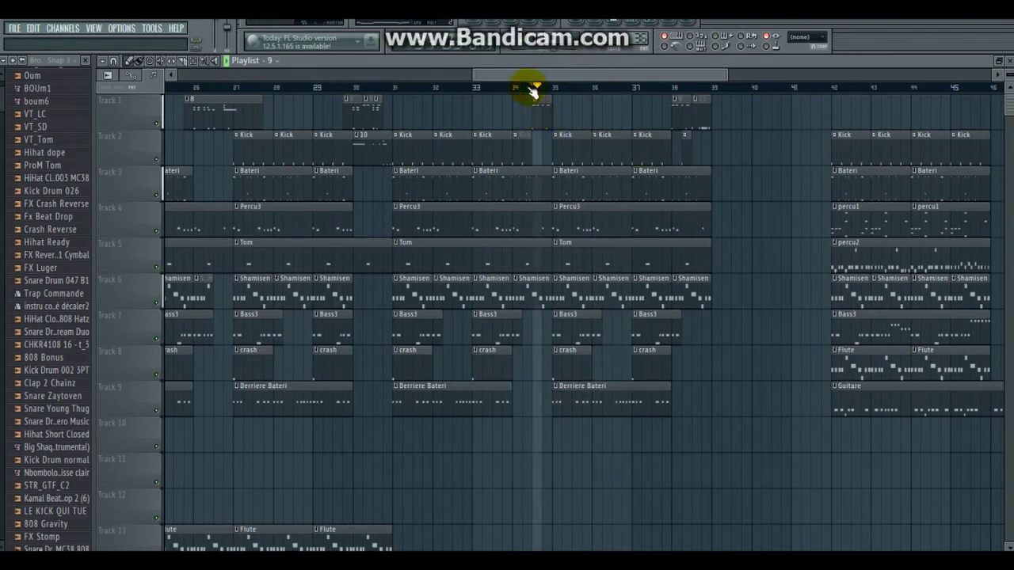
key(F6)
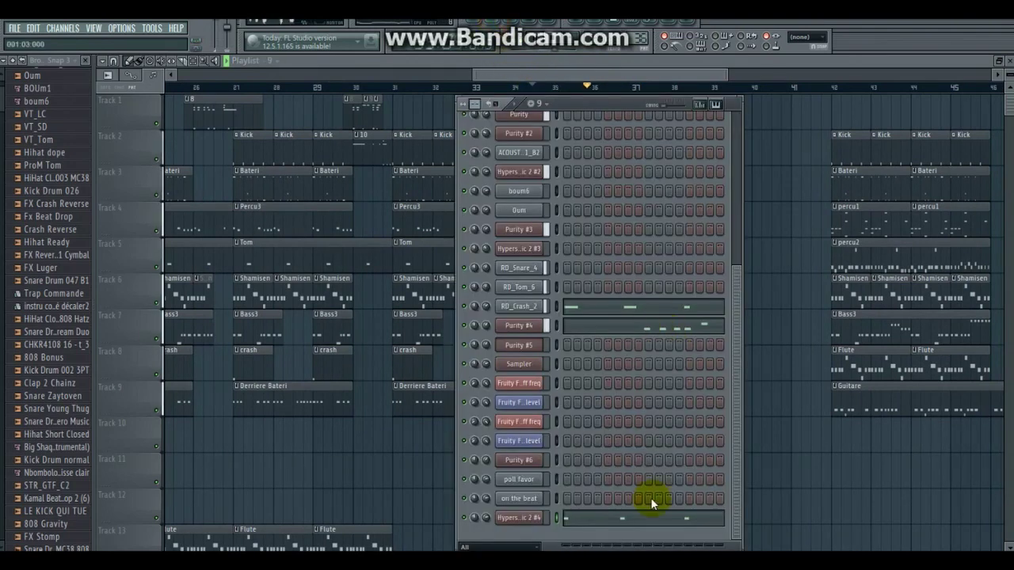
click(609, 521)
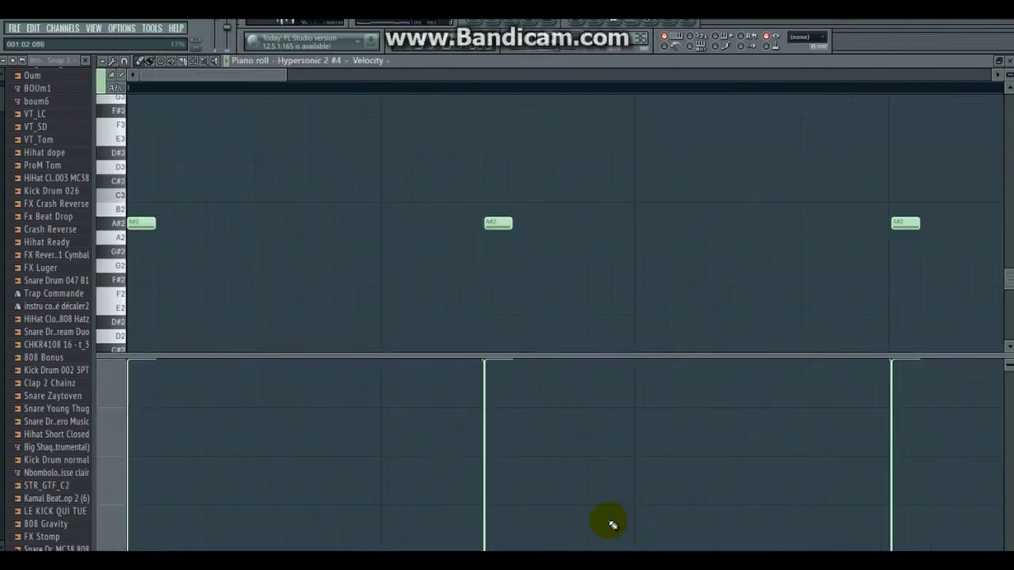
Step: Examine the Purity #4 notes of pattern 9 in the piano roll and audition F3 and G3
click(502, 25)
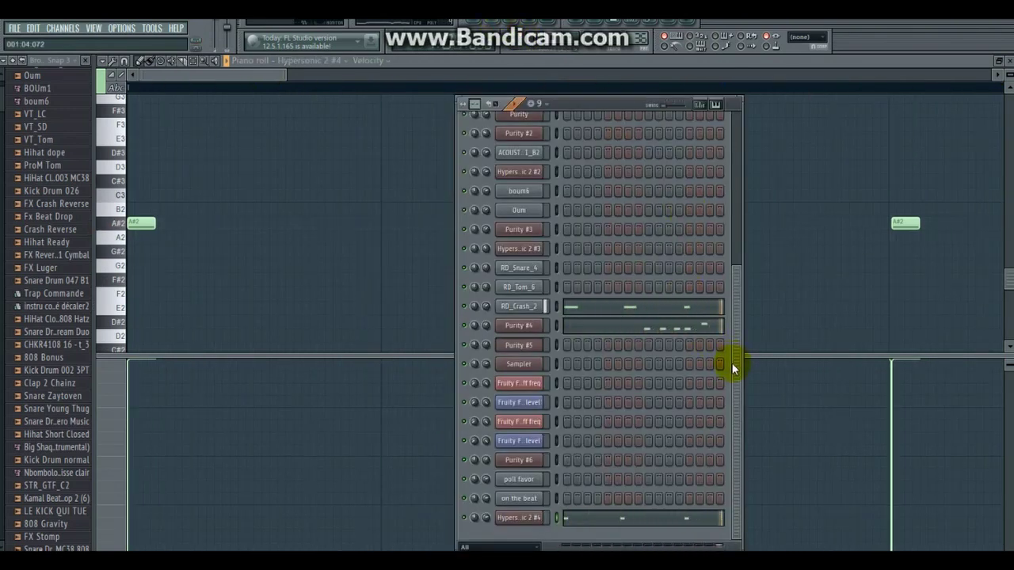
click(712, 326)
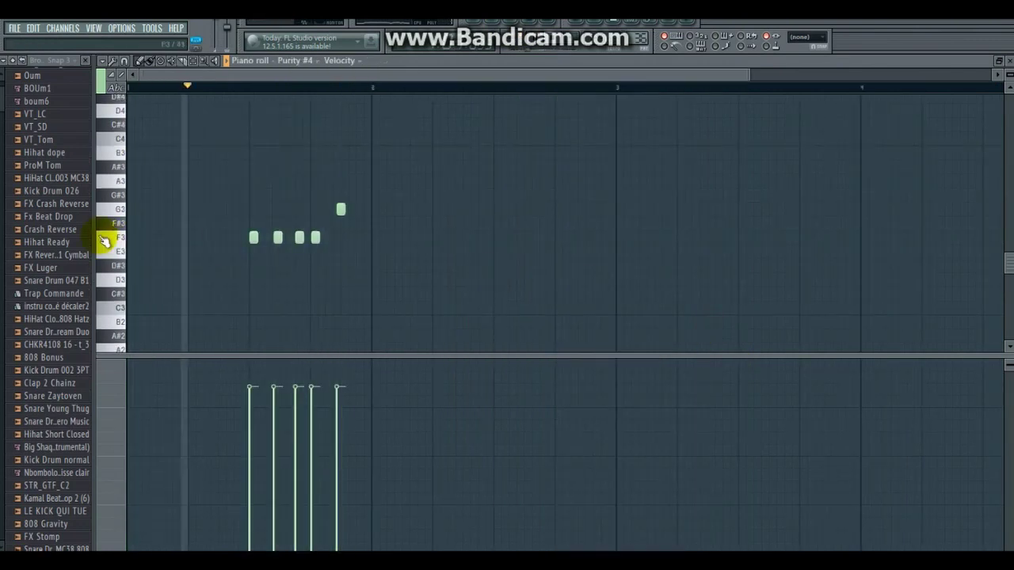
key(space)
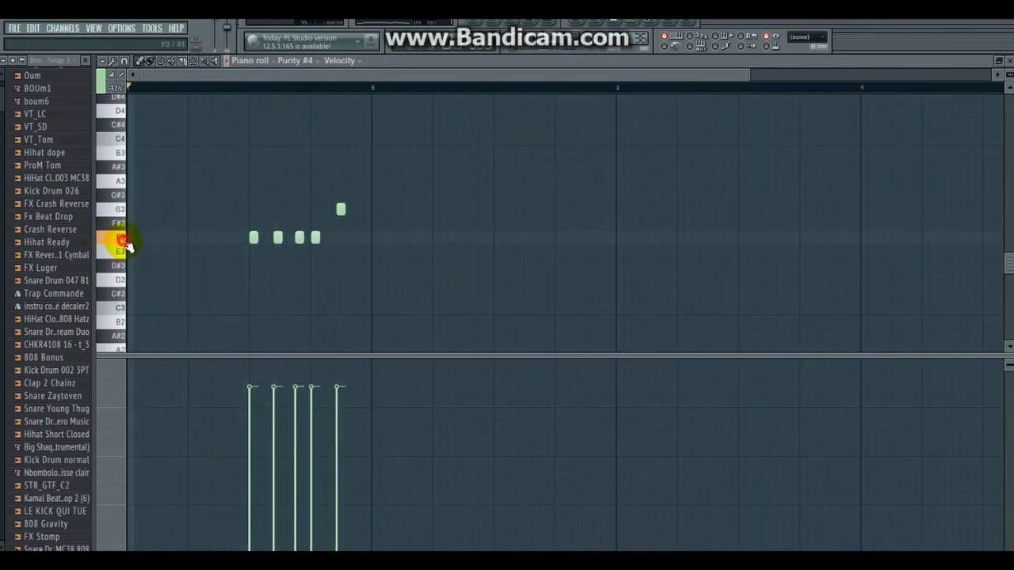
drag(127, 244, 114, 214)
key(space)
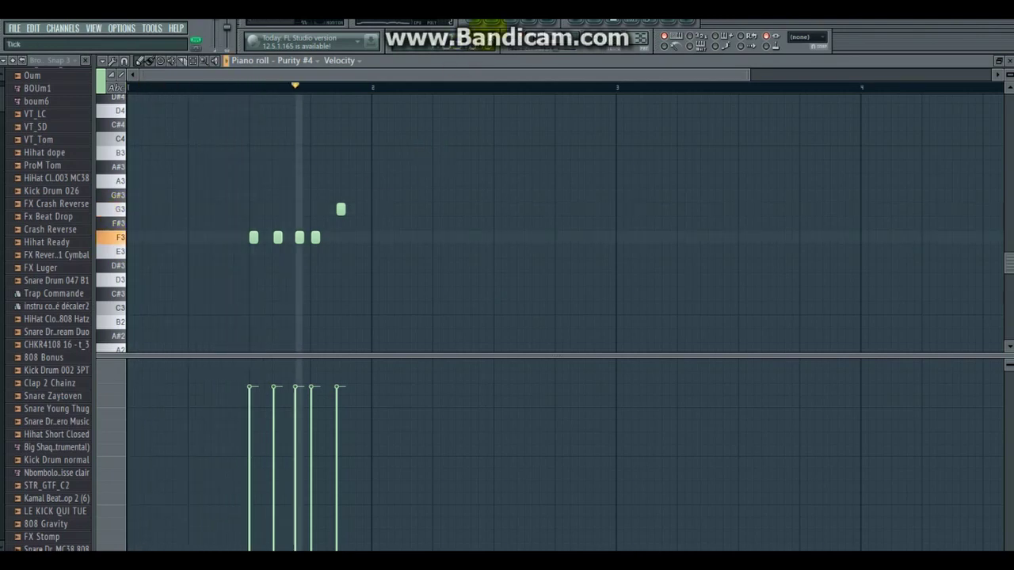
Step: Examine the RD_Crash_2 notes of pattern 9, audition C5 and return to the playlist
click(499, 26)
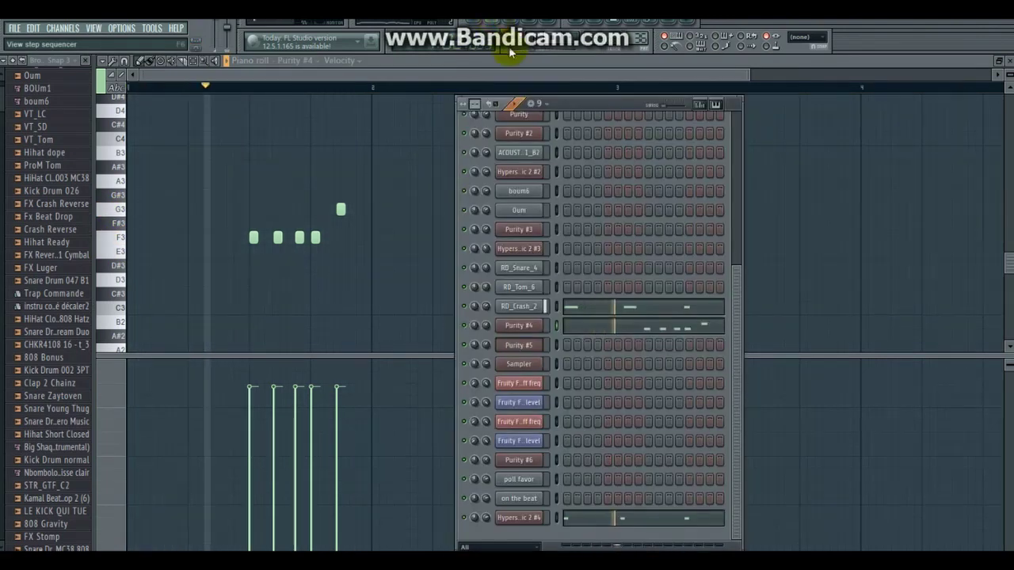
click(633, 307)
click(125, 230)
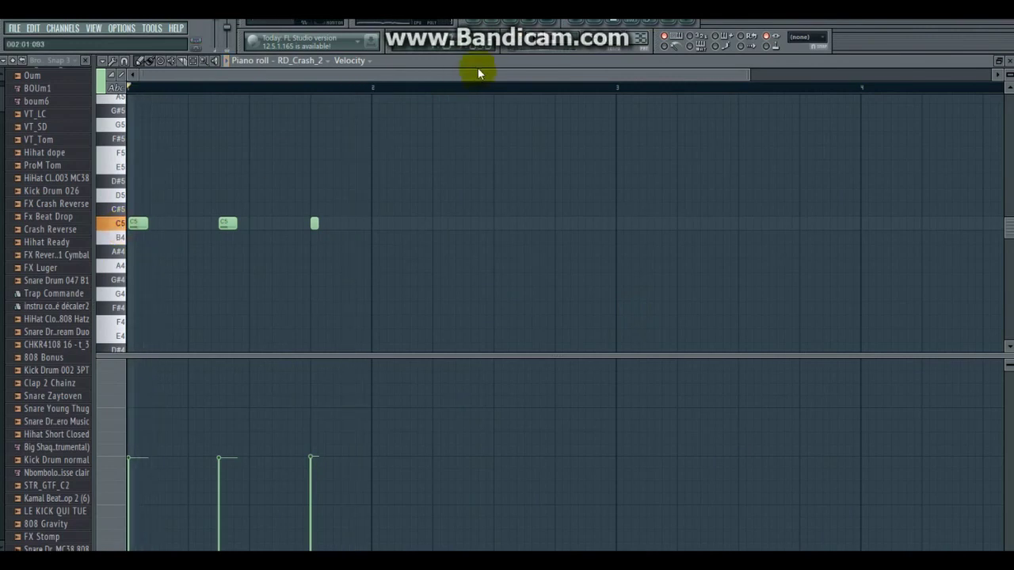
key(F5)
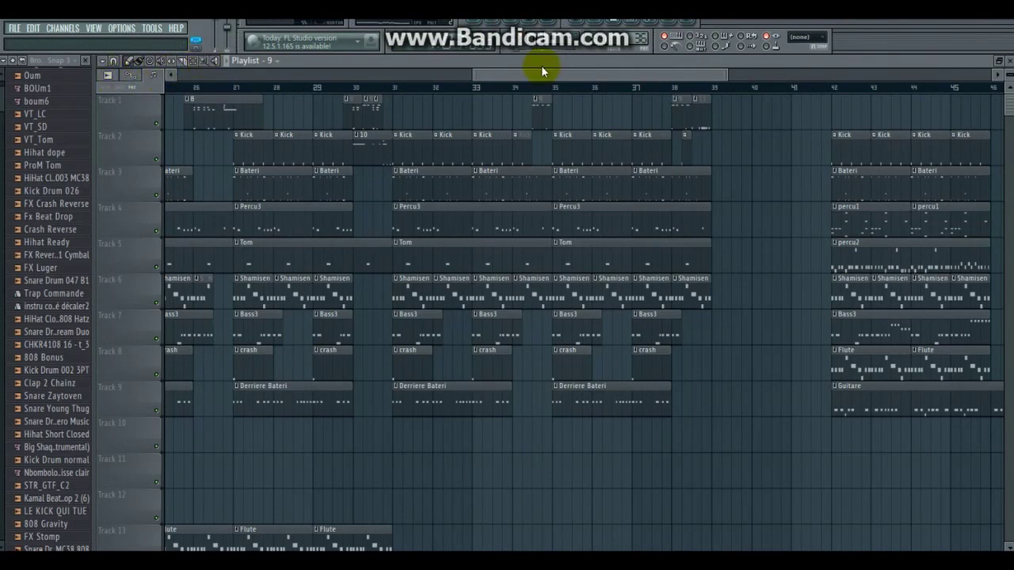
Step: Listen to the arrangement's ending from bar 37, stop playback and bring the playlist back to bar 1
click(664, 85)
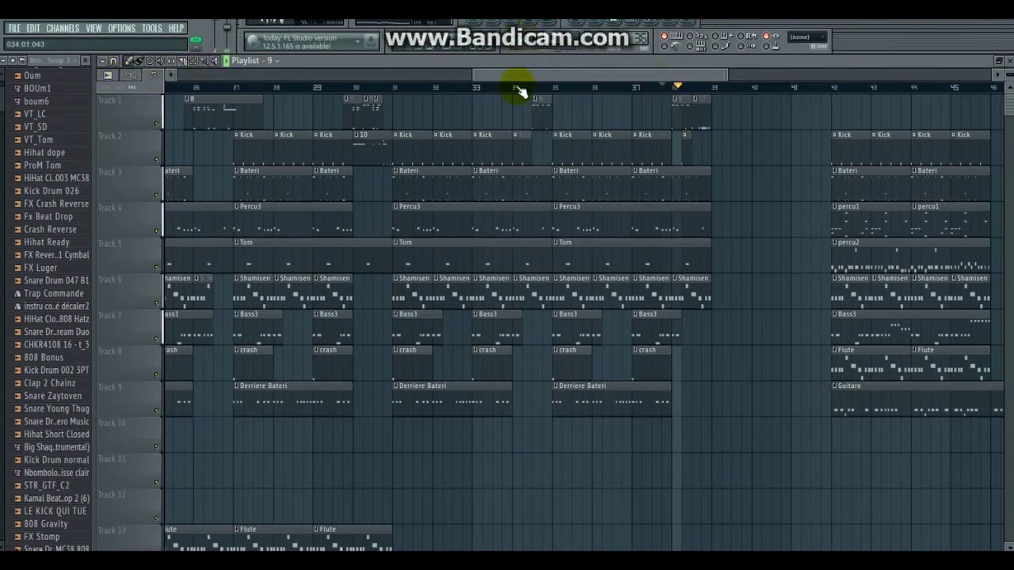
drag(693, 78, 707, 74)
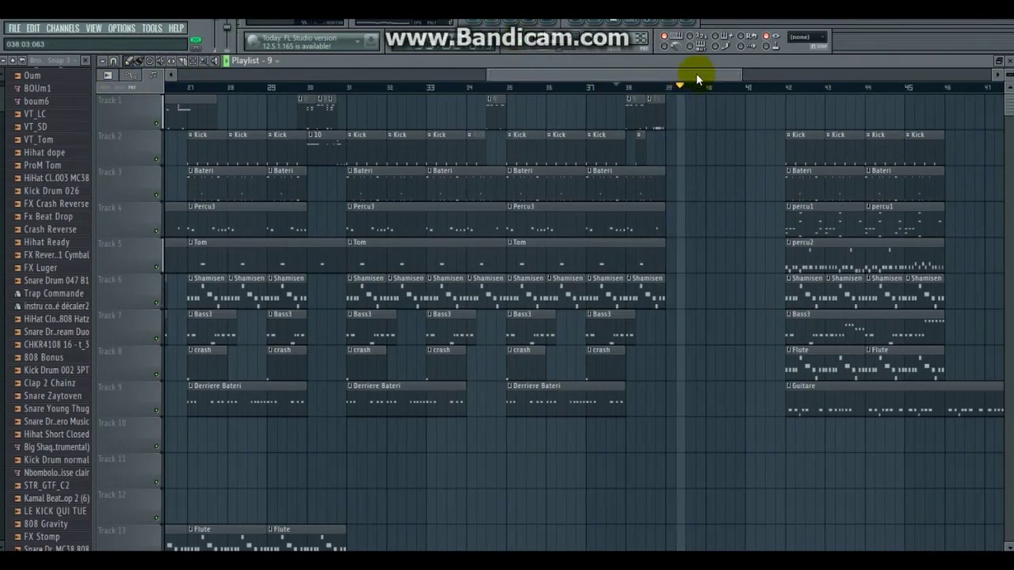
key(space)
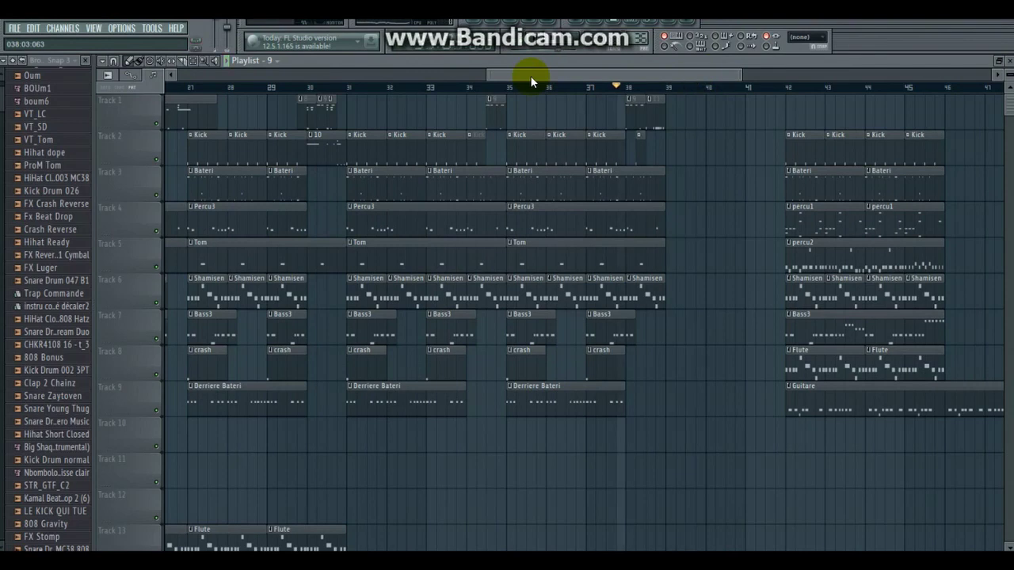
drag(512, 77, 198, 71)
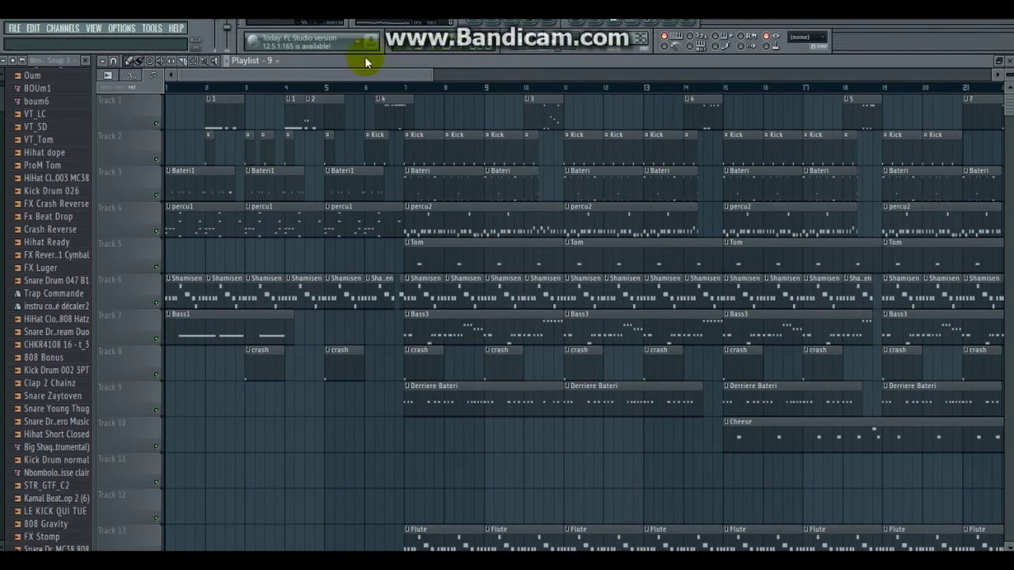